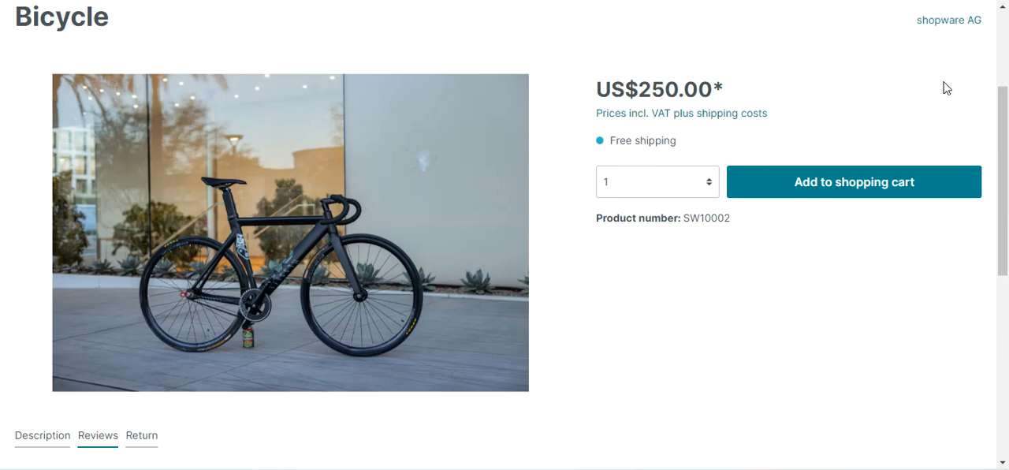
- Open the return information on the Bicycle product page
left_click_drag(1006, 115, 1006, 16)
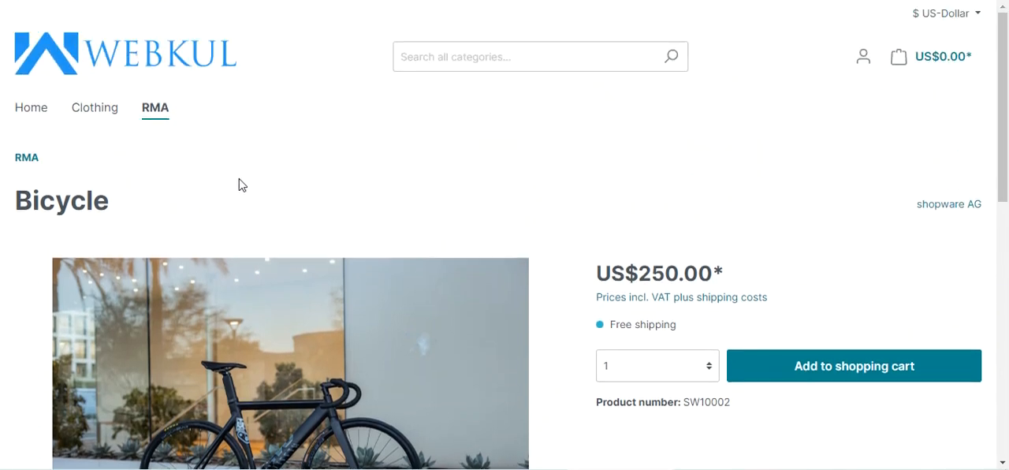
scroll(290, 255, "down", 5)
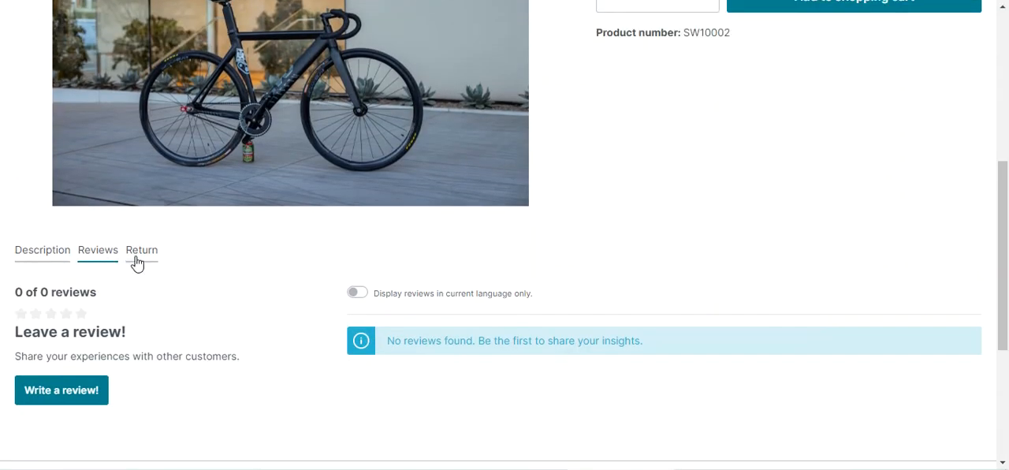
left_click(149, 260)
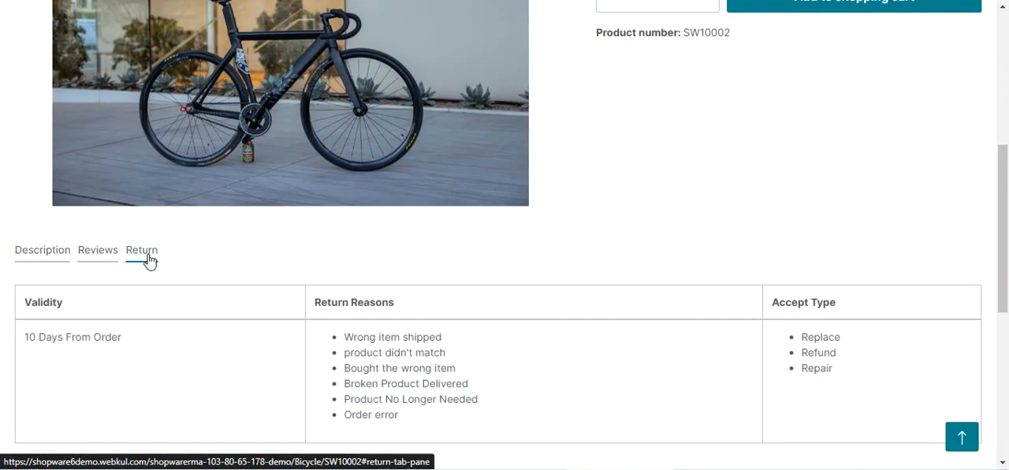
scroll(154, 256, "down", 2)
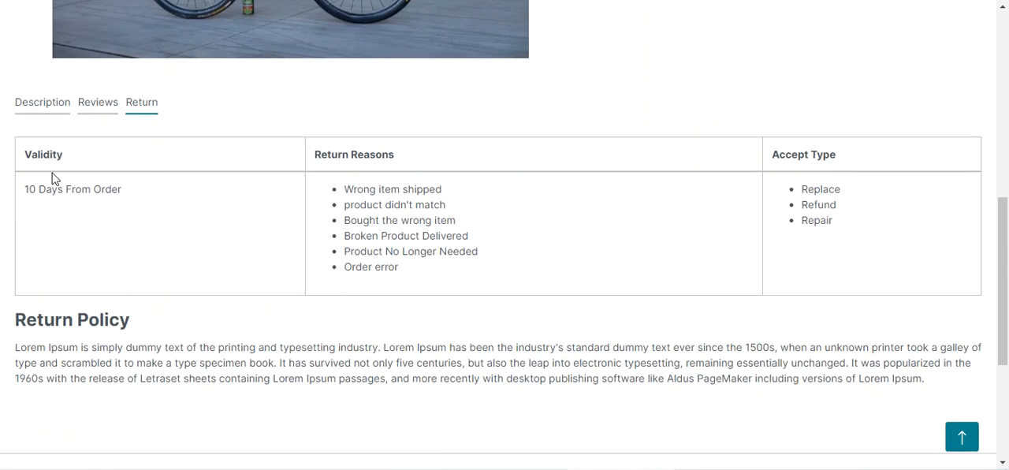
- Examine the Bicycle's return validity, the permitted return reasons and the accepted return types
left_click_drag(36, 193, 120, 202)
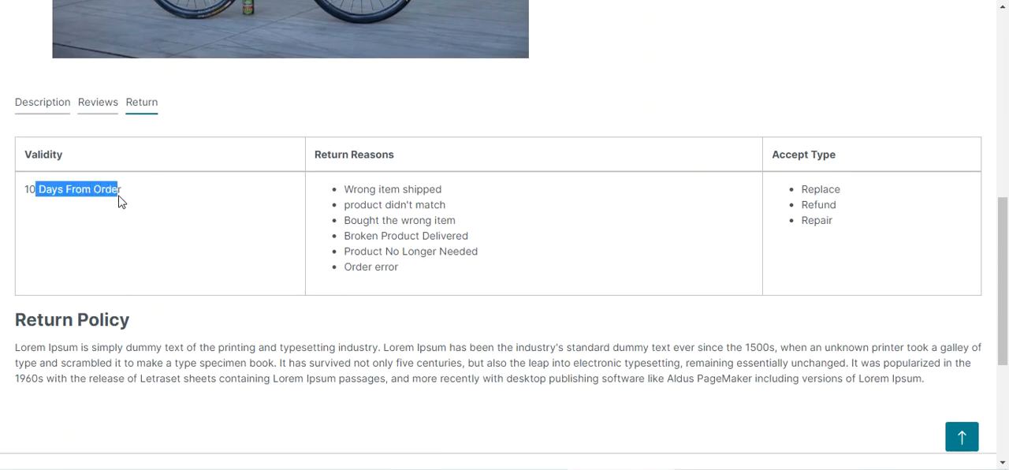
left_click(124, 196)
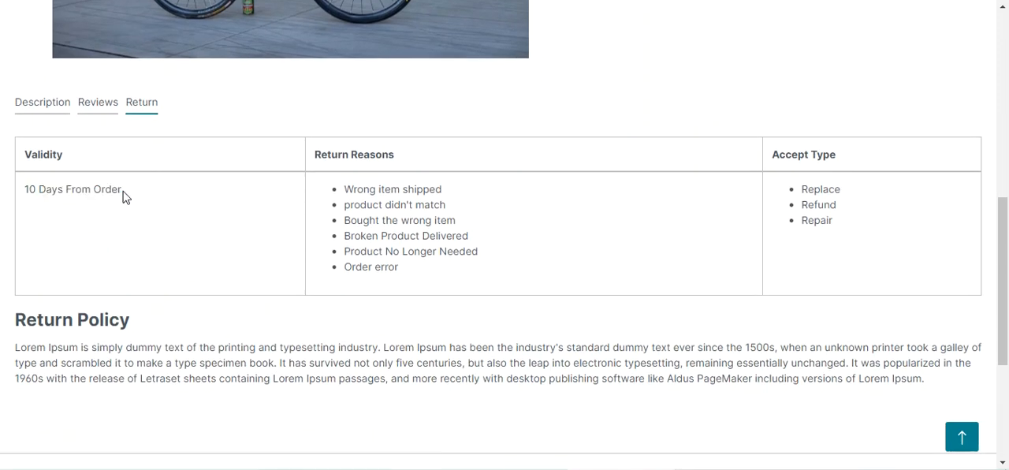
triple_click(28, 189)
left_click(63, 207)
left_click_drag(345, 186, 416, 275)
left_click(374, 199)
left_click_drag(355, 238, 468, 240)
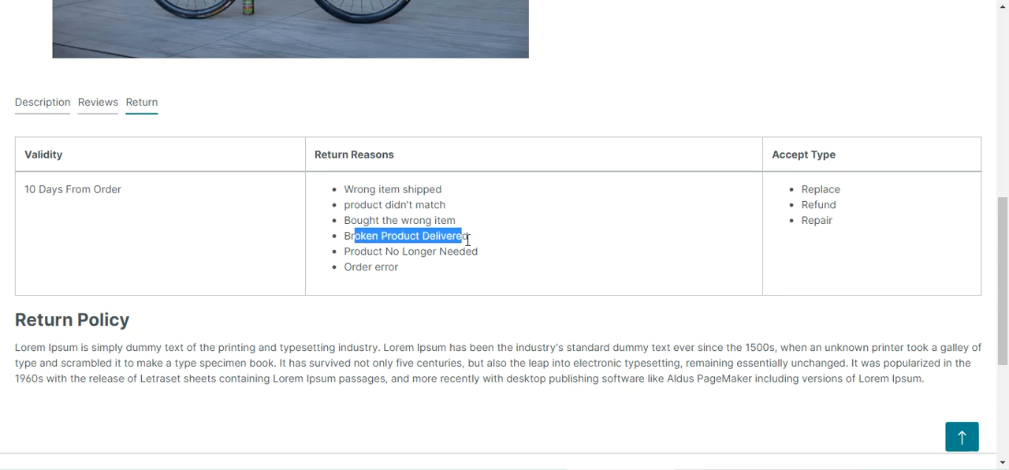
left_click_drag(359, 250, 493, 263)
left_click_drag(344, 267, 415, 275)
left_click(416, 272)
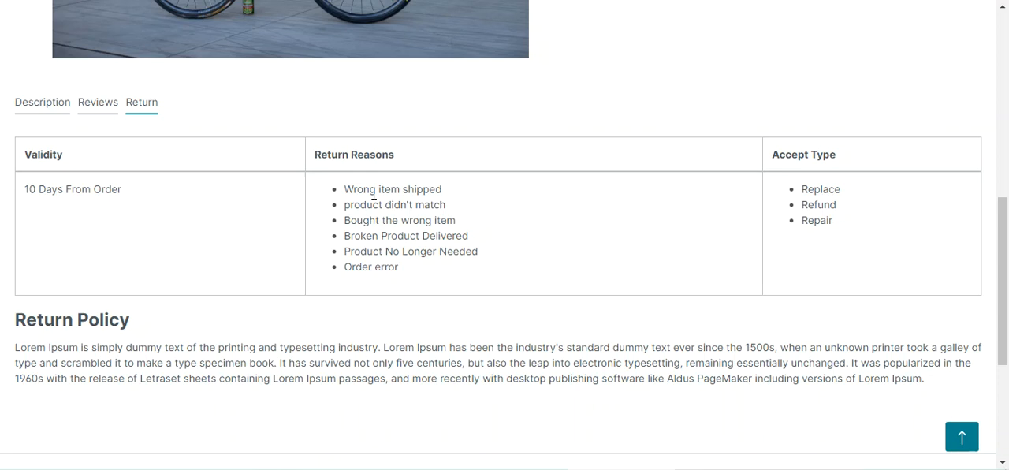
left_click_drag(369, 189, 417, 273)
left_click_drag(811, 184, 841, 241)
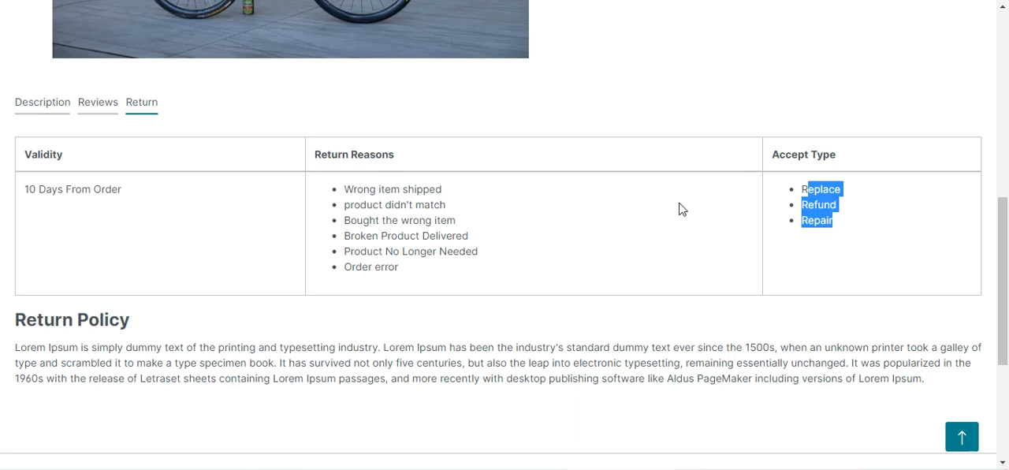
left_click(30, 189)
left_click_drag(31, 189, 131, 198)
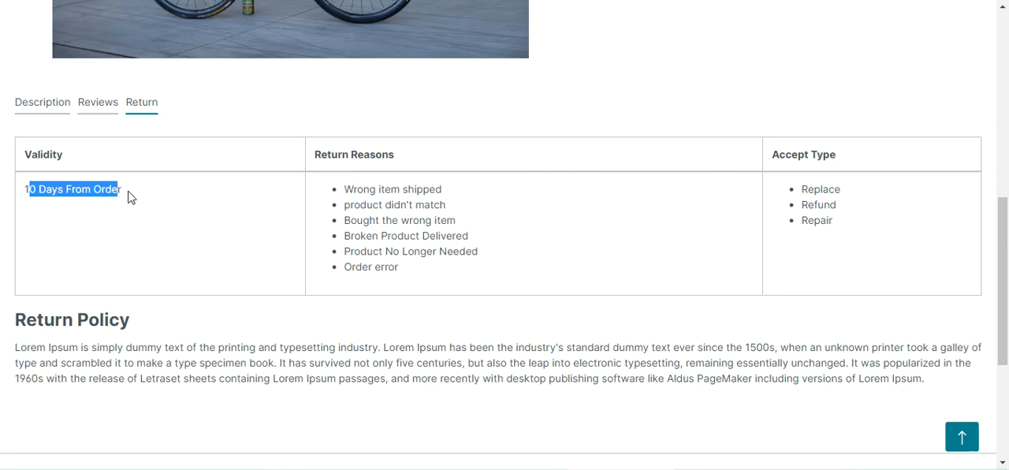
- Open the customer account's return history from the Bicycle page
scroll(128, 196, "up", 3)
scroll(128, 196, "down", 3)
scroll(128, 196, "up", 3)
scroll(631, 234, "up", 3)
scroll(581, 157, "up", 1)
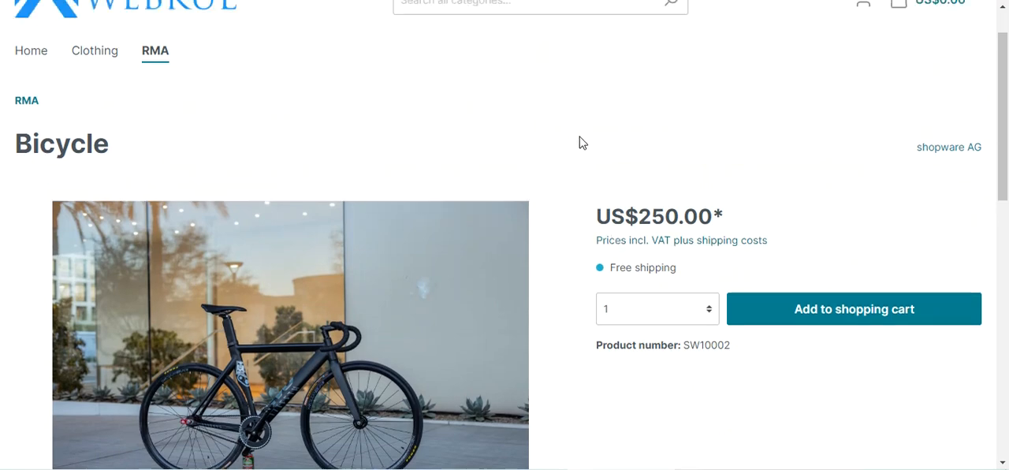
left_click(864, 56)
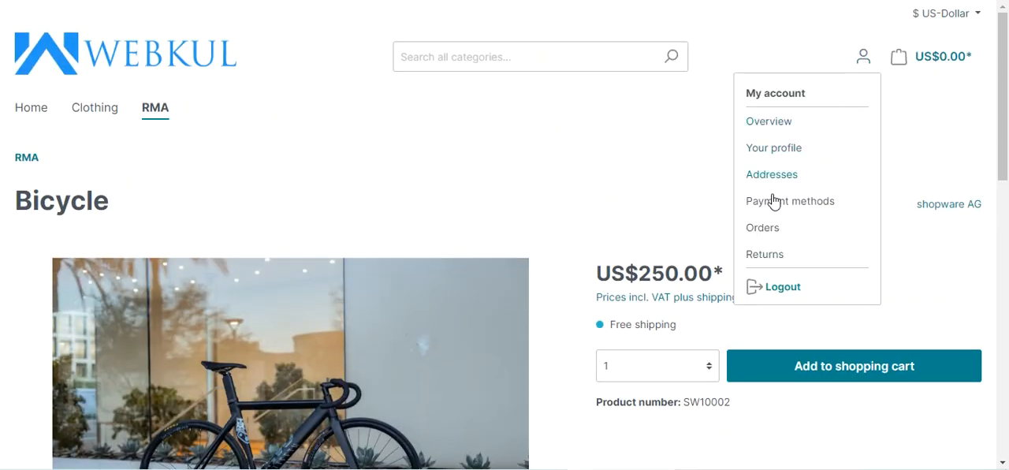
left_click(765, 255)
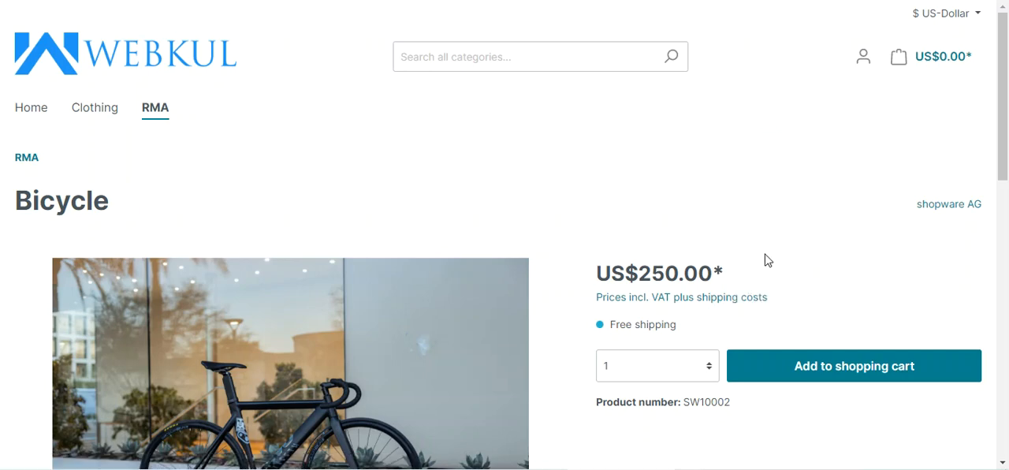
- Open a Bicycle return from the return history and review its details
scroll(766, 255, "down", 1)
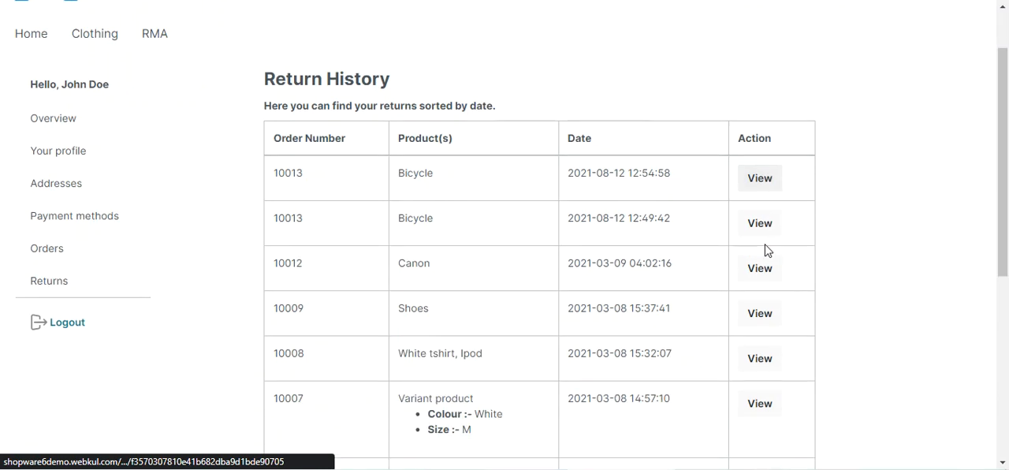
scroll(768, 251, "down", 1)
left_click(760, 104)
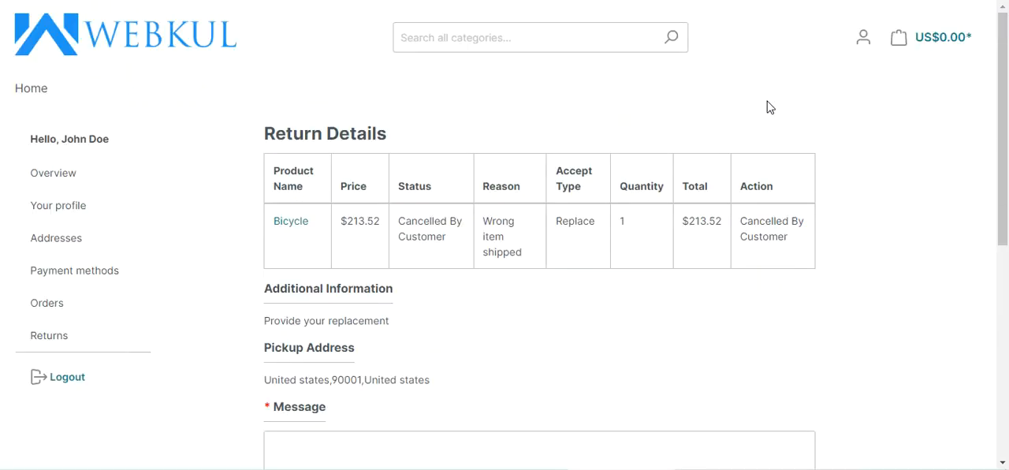
scroll(727, 170, "down", 2)
scroll(731, 170, "down", 3)
scroll(726, 167, "up", 5)
- Go to the RMA category and add one Bicycle to the shopping cart
left_click(32, 90)
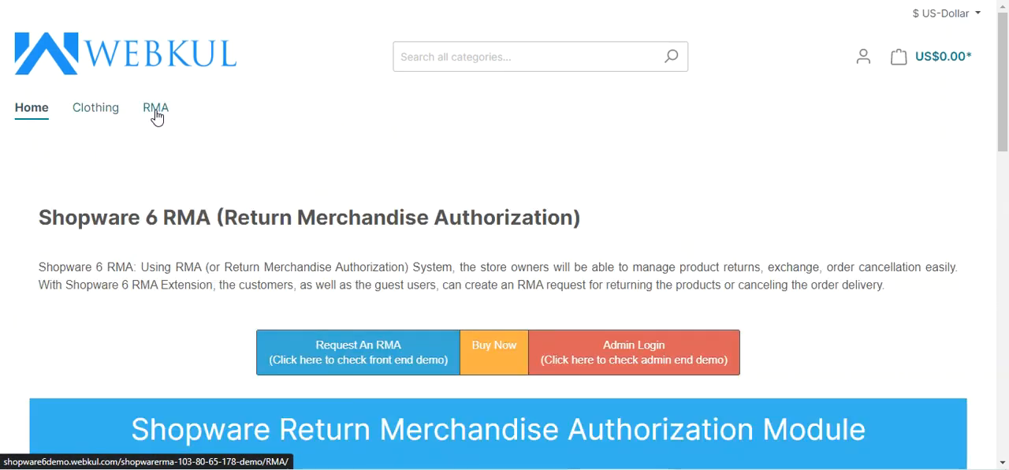
left_click(157, 115)
scroll(157, 115, "down", 5)
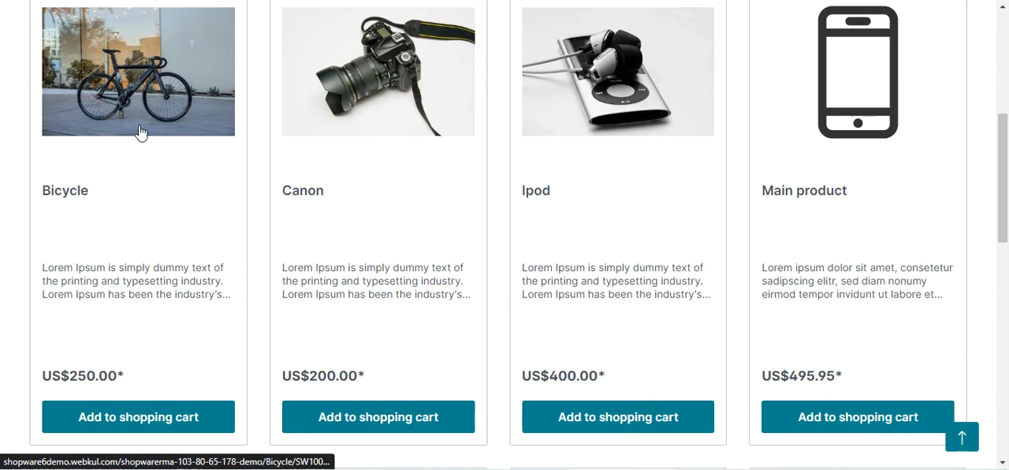
left_click(117, 423)
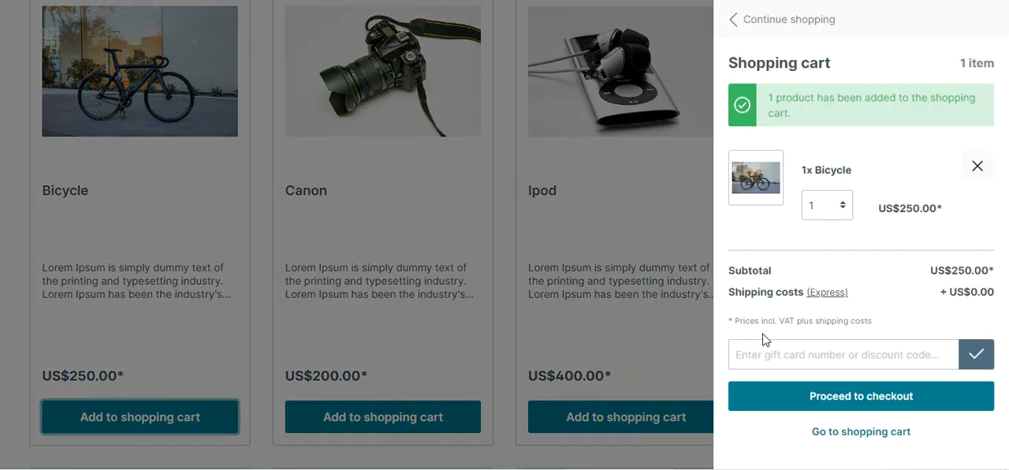
- Proceed to checkout, accept the terms and submit the Bicycle order
left_click(797, 399)
left_click(188, 240)
scroll(340, 304, "down", 3)
scroll(341, 304, "down", 5)
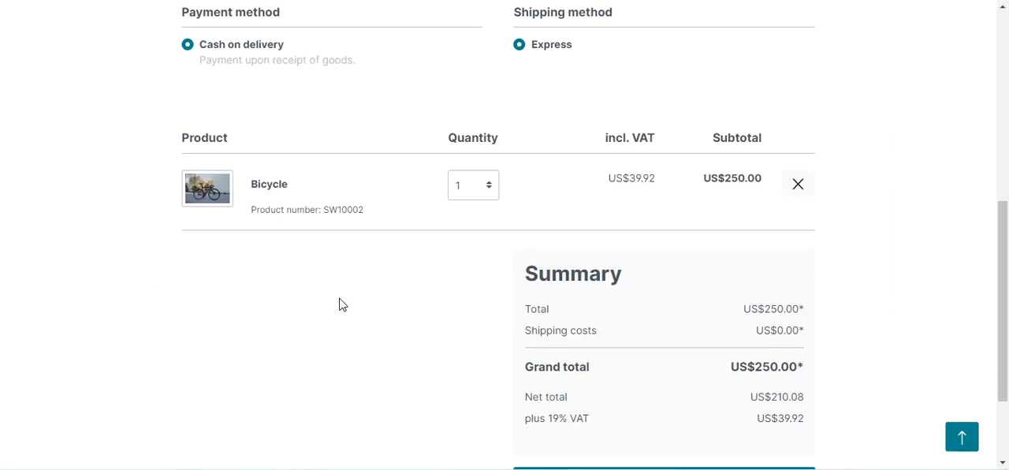
left_click(609, 359)
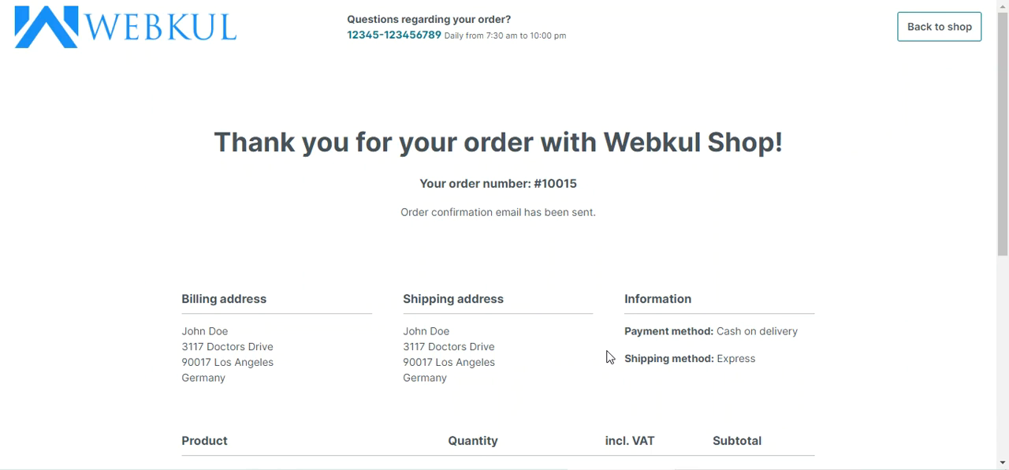
- Check the order number on the confirmation page and return to the shop
double_click(564, 183)
scroll(570, 225, "down", 3)
scroll(564, 226, "up", 3)
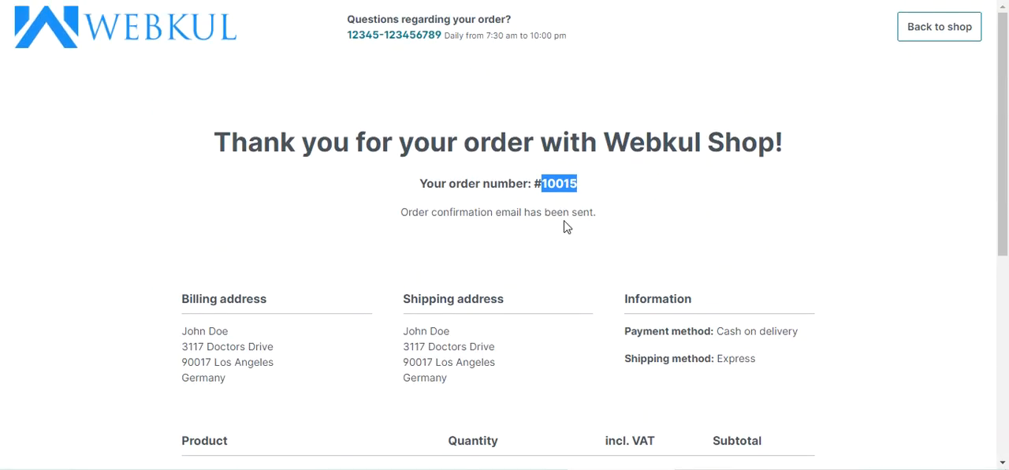
left_click(921, 37)
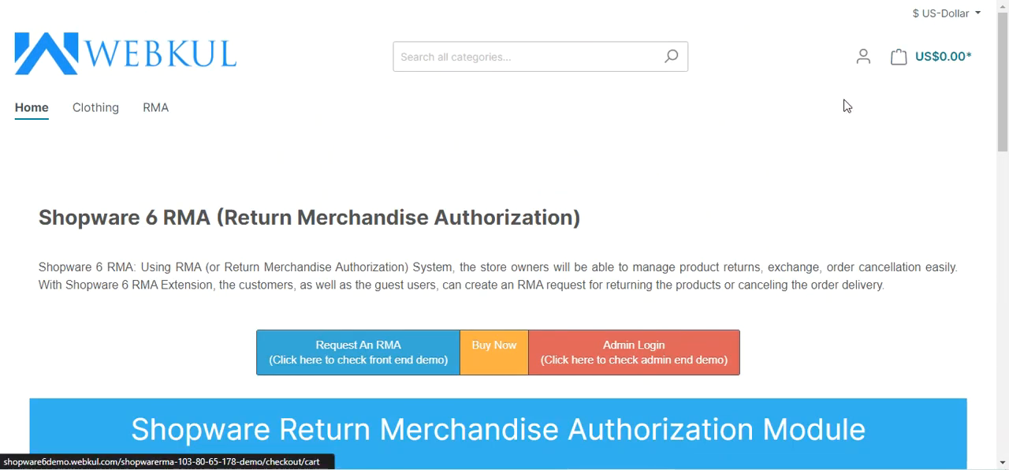
- Open the account's orders and expand the details of the order dated 13/06/2022
left_click(863, 56)
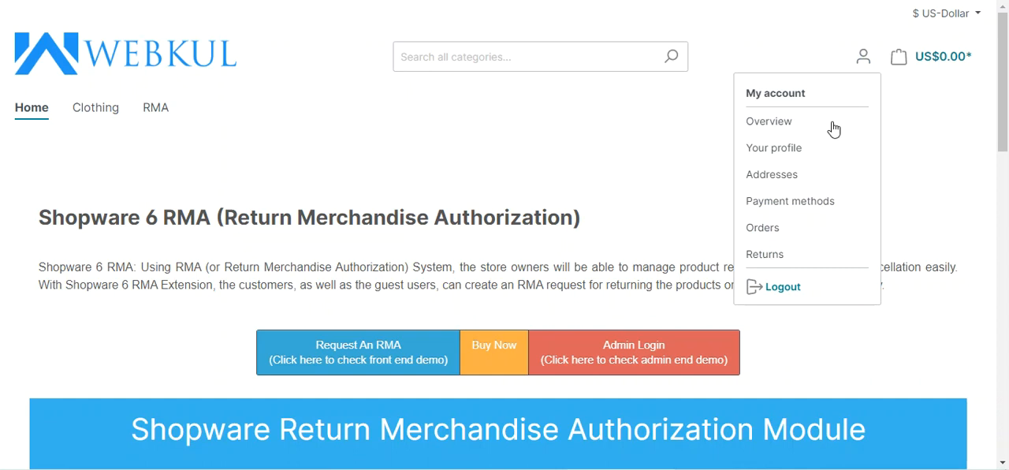
left_click(773, 234)
scroll(439, 233, "down", 2)
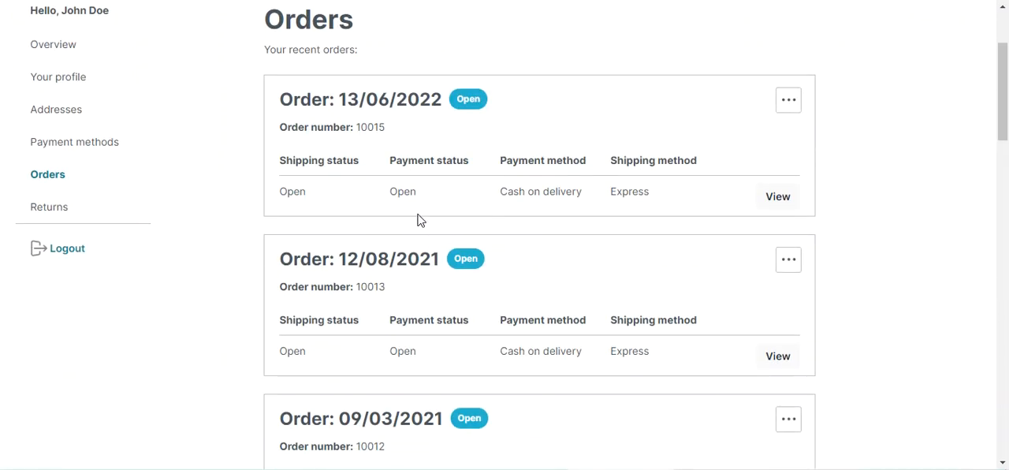
double_click(377, 126)
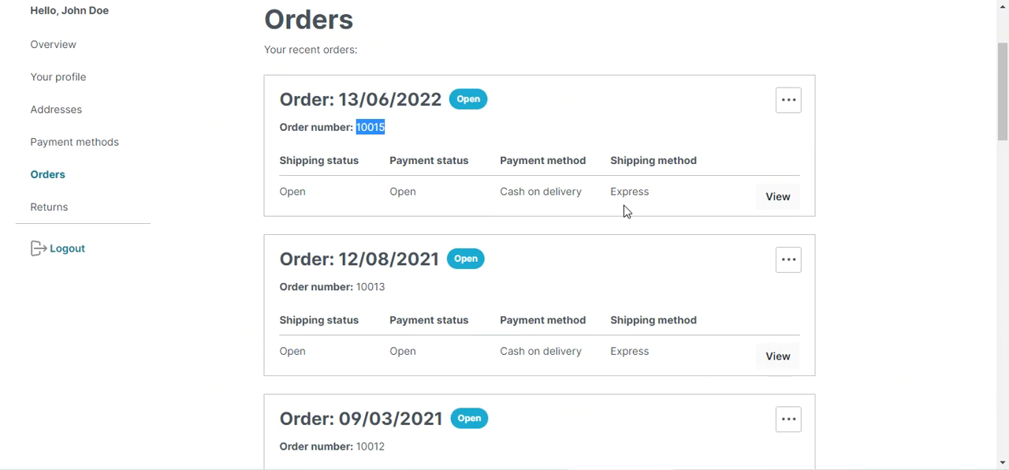
left_click(778, 198)
scroll(466, 266, "down", 3)
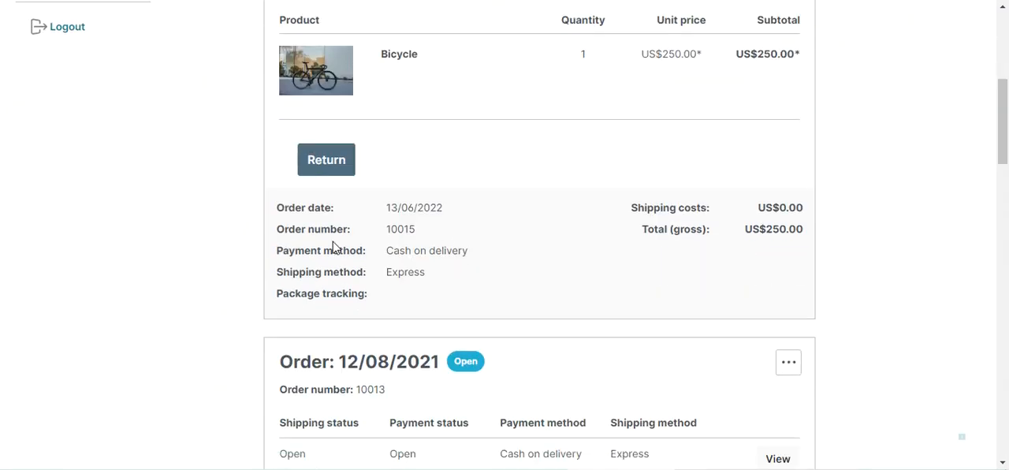
- Start a return for the Bicycle order and check the order choices on the new return form
left_click(330, 162)
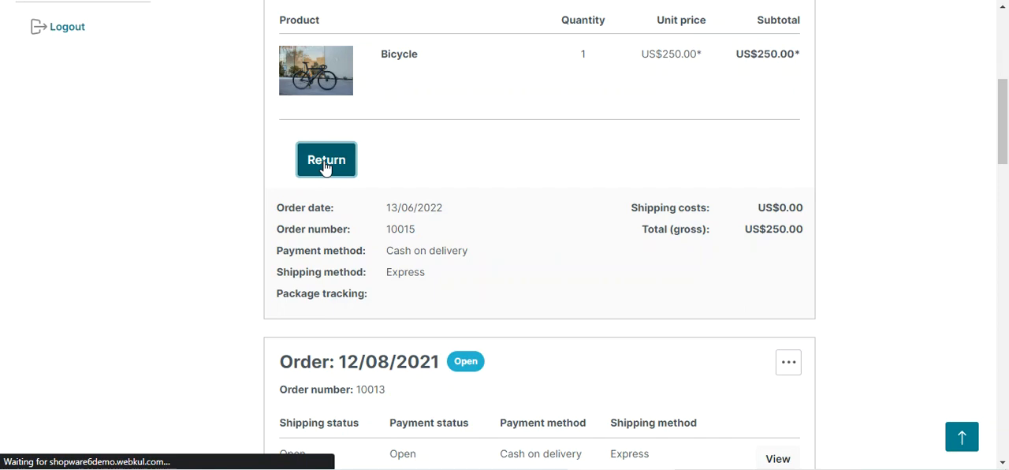
left_click_drag(279, 136, 483, 154)
scroll(489, 247, "down", 4)
scroll(489, 244, "up", 4)
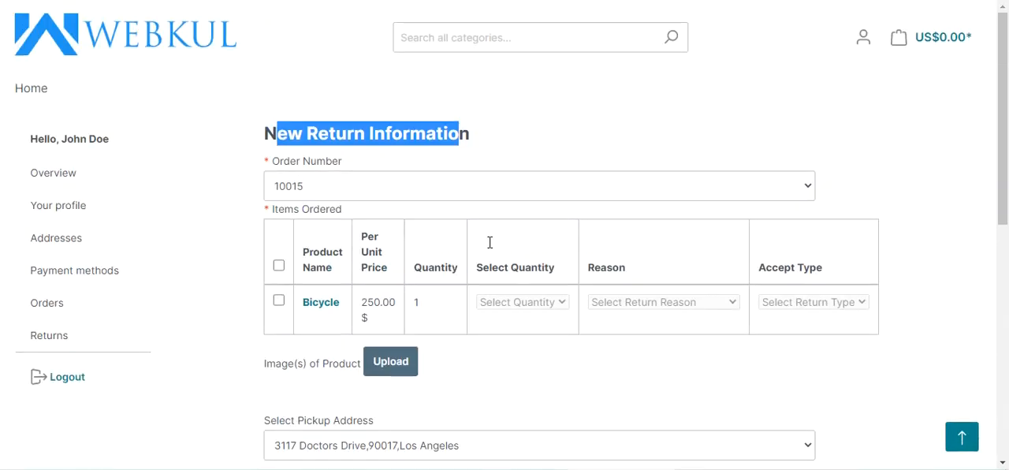
left_click(326, 189)
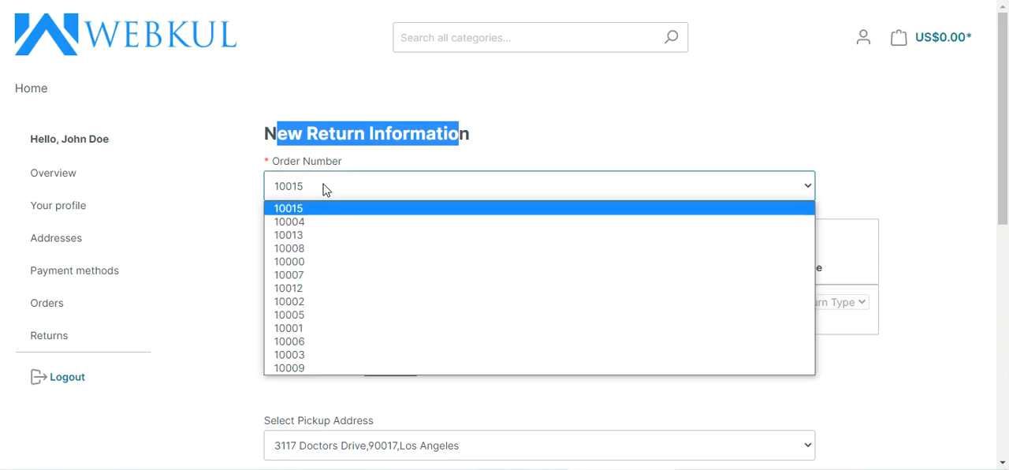
left_click(325, 190)
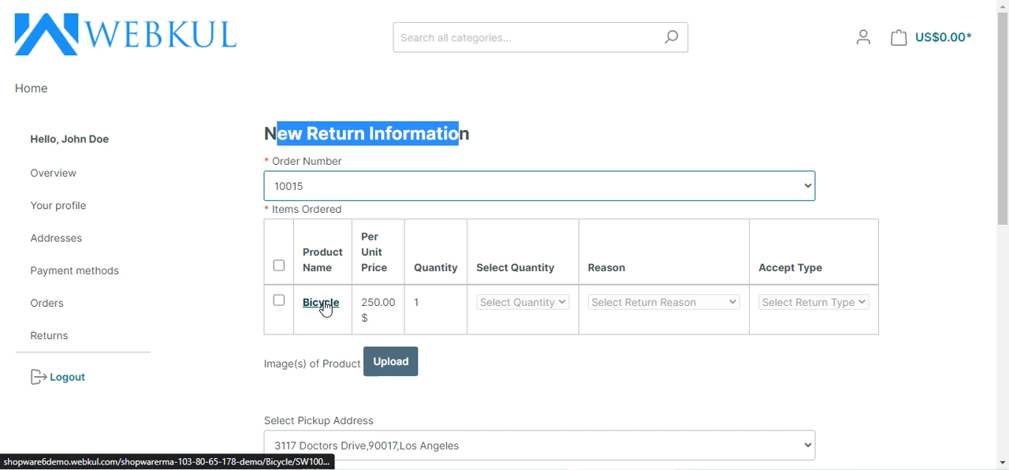
- Select the Bicycle for return with quantity 1, reason Broken Product Delivered and accept type Replace
left_click(279, 301)
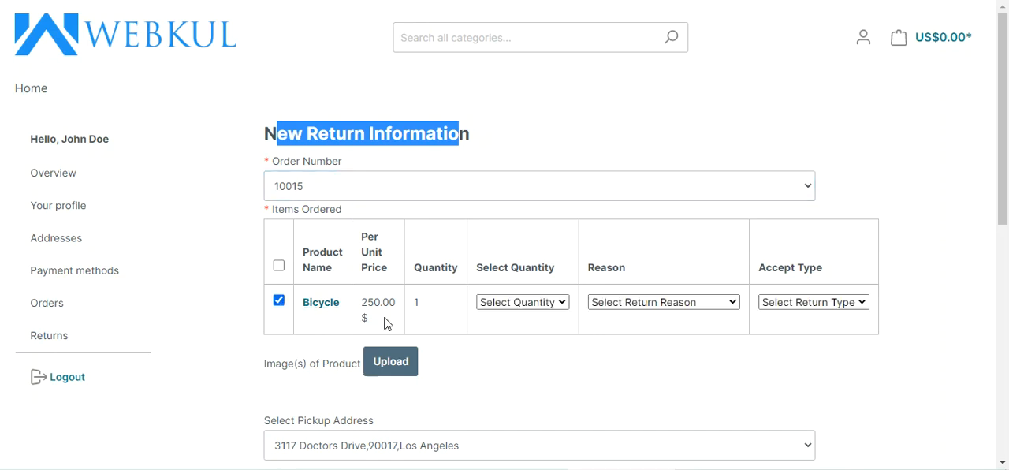
left_click(527, 306)
left_click(521, 331)
left_click(646, 306)
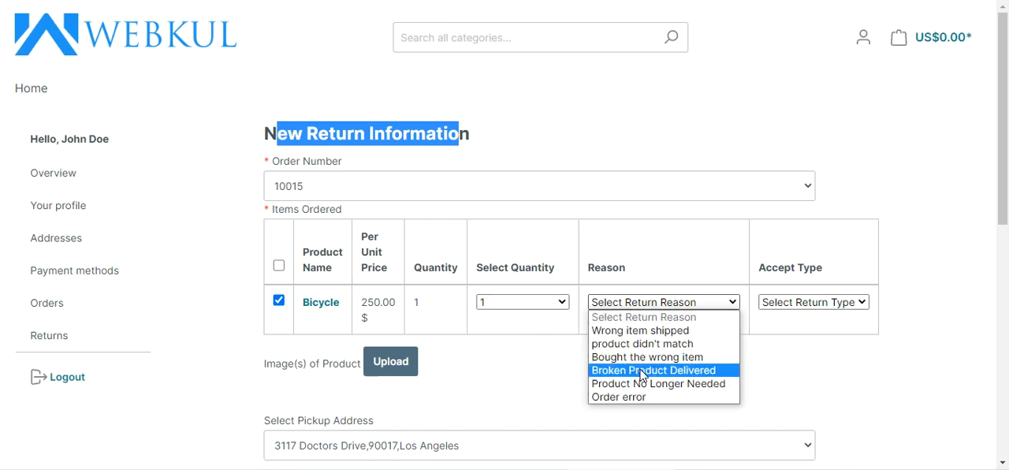
left_click(642, 370)
left_click(813, 304)
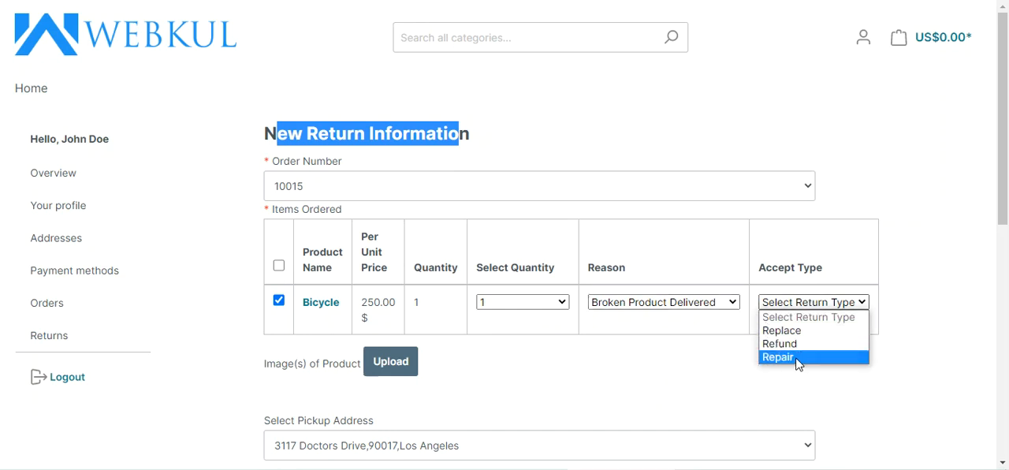
left_click(798, 334)
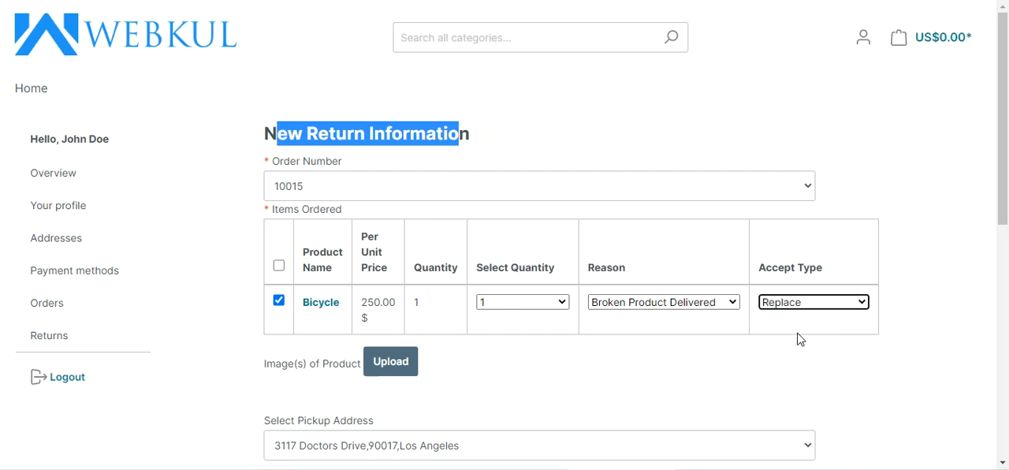
scroll(416, 330, "down", 1)
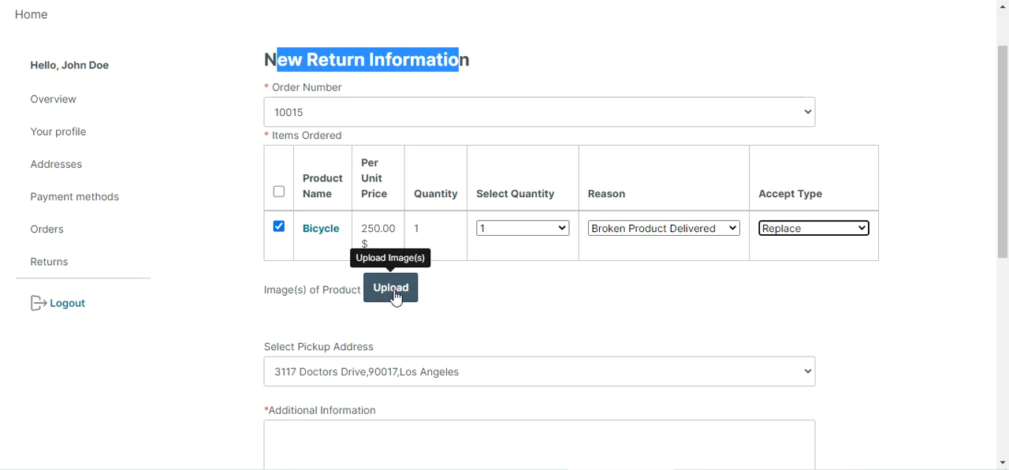
- Upload the image banner (1).jpg as the product image of the Bicycle return
scroll(394, 295, "down", 2)
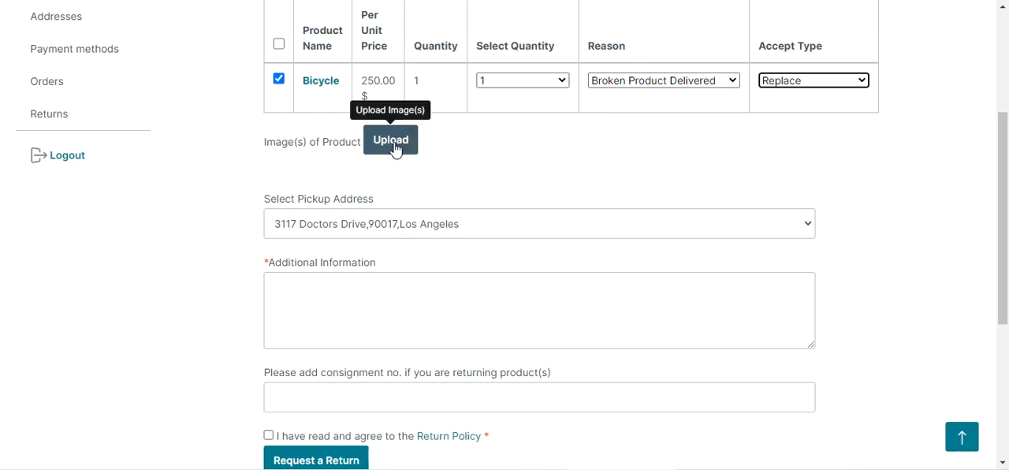
scroll(396, 150, "up", 3)
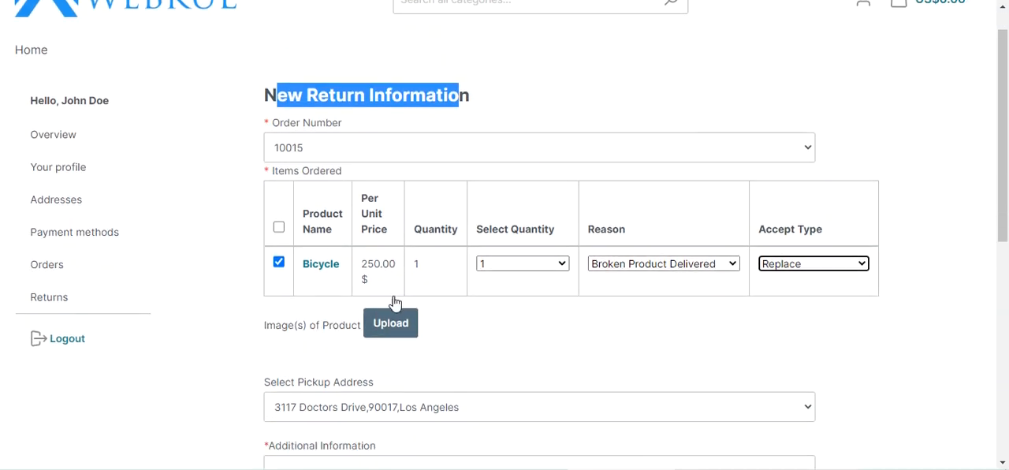
scroll(395, 308, "down", 2)
left_click(389, 219)
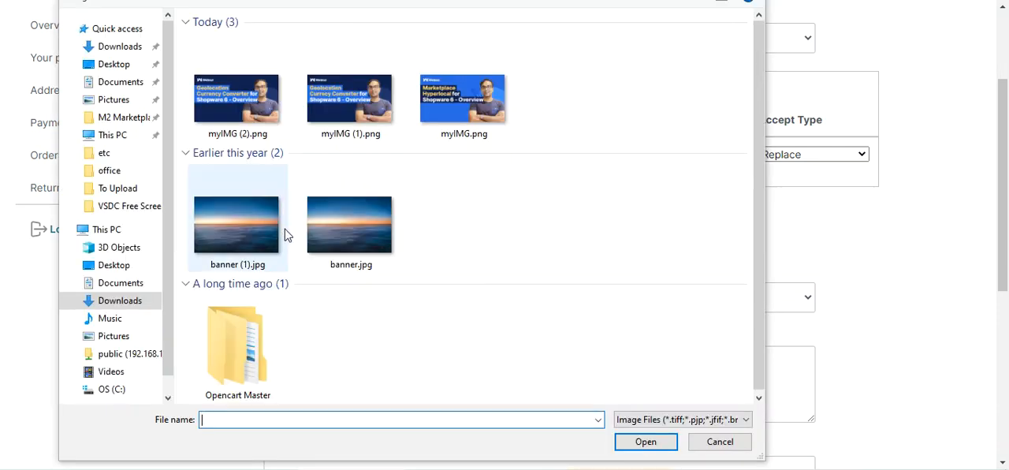
double_click(251, 229)
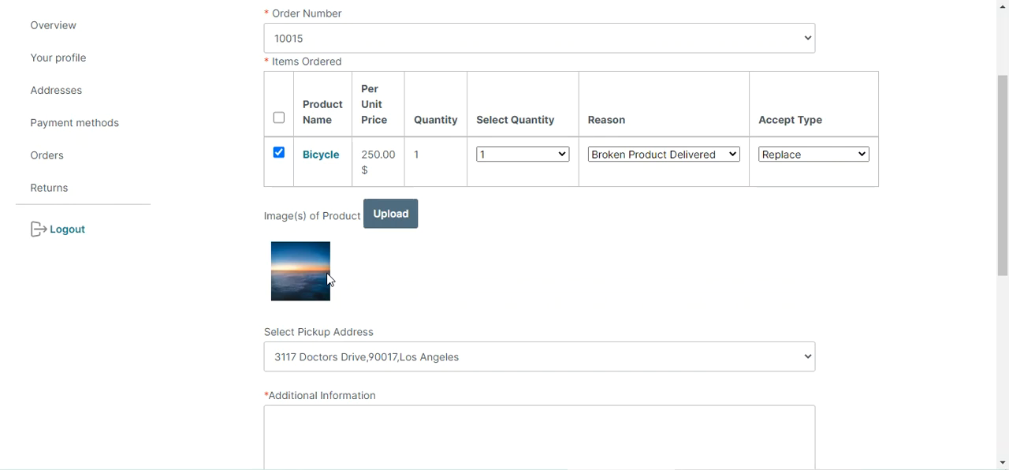
- Choose the first saved pickup address and enter the additional information "broken product need replacement!"
scroll(347, 264, "down", 2)
left_click_drag(277, 188, 375, 195)
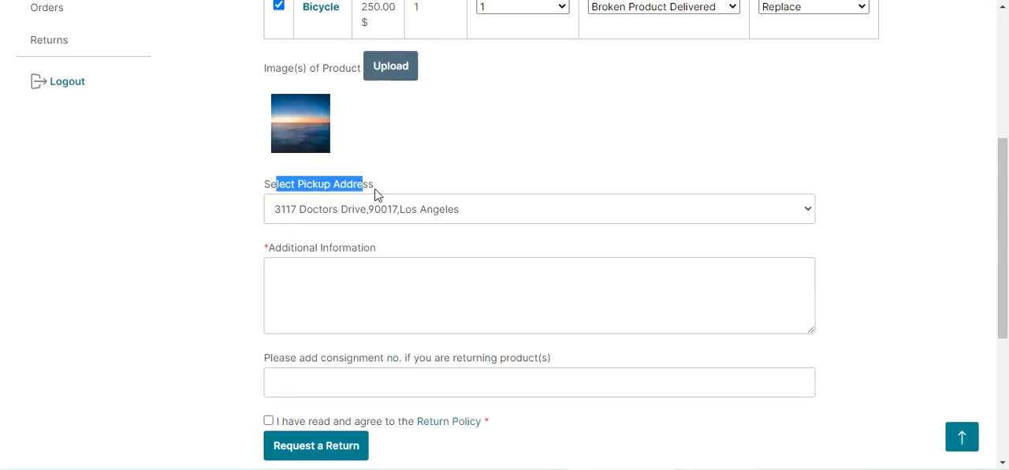
left_click(451, 219)
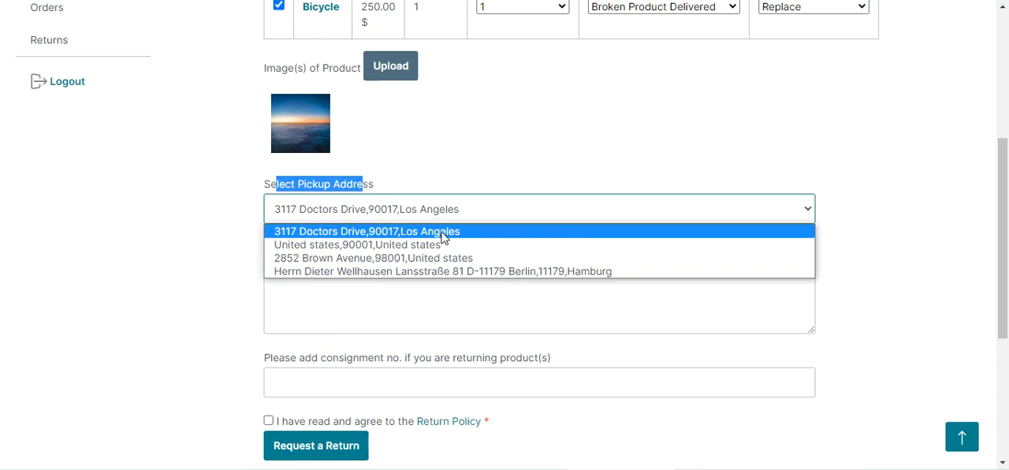
left_click(445, 235)
left_click(329, 277)
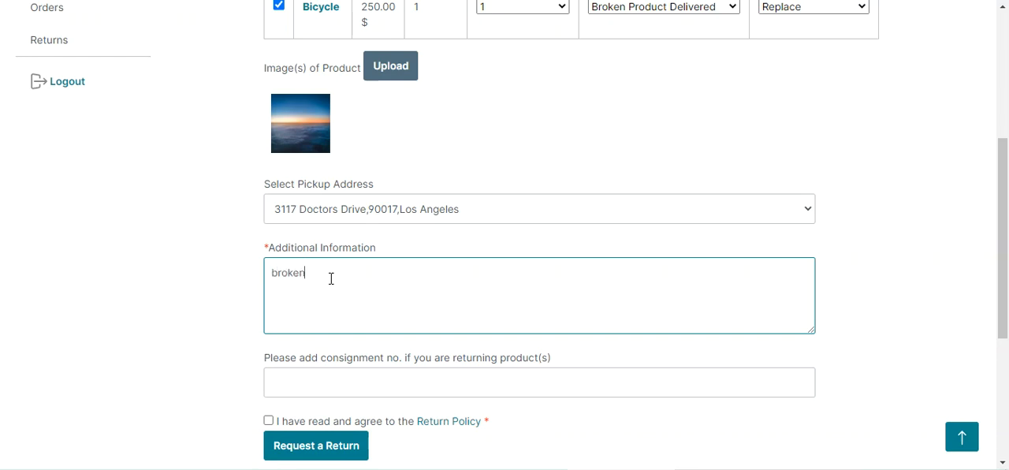
type("duct need replacement!")
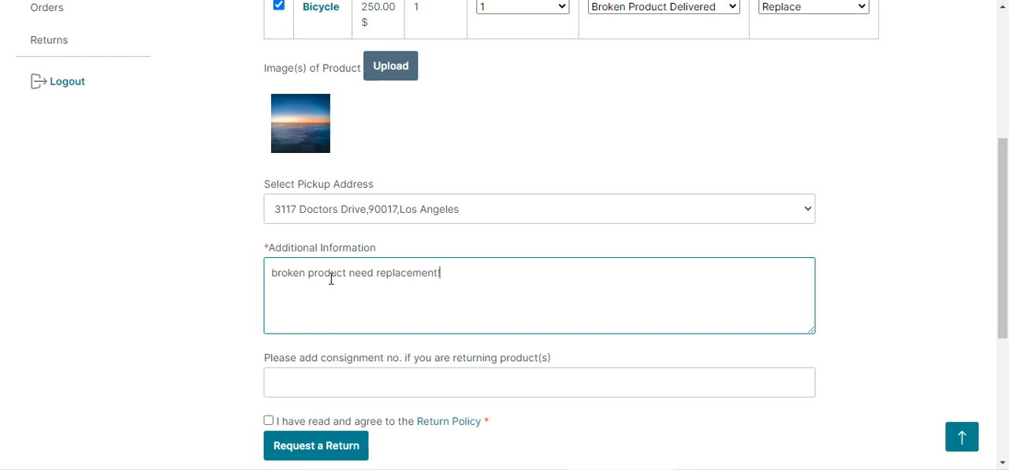
- Fill in the consignment number and agree to the Return Policy
scroll(315, 272, "down", 2)
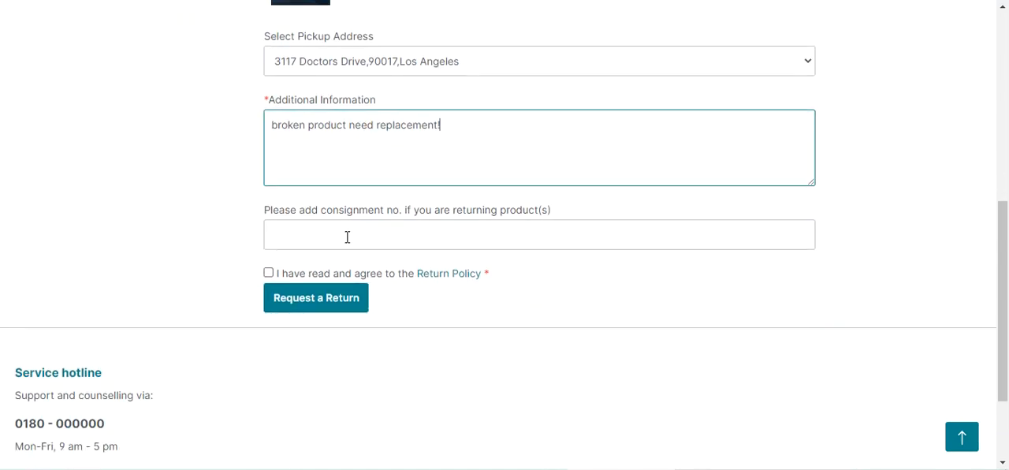
left_click(376, 235)
left_click(383, 269)
left_click(269, 273)
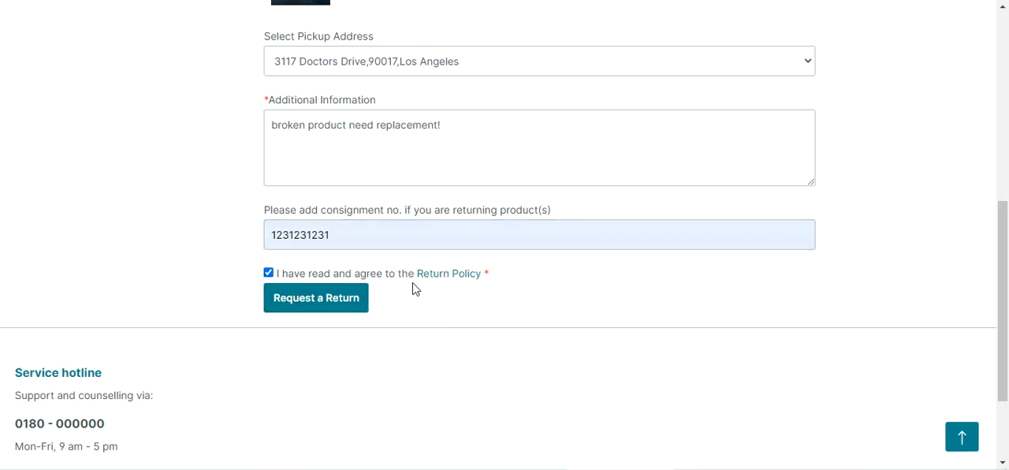
- Read the Return Policy text, close it and submit the return request
left_click(448, 273)
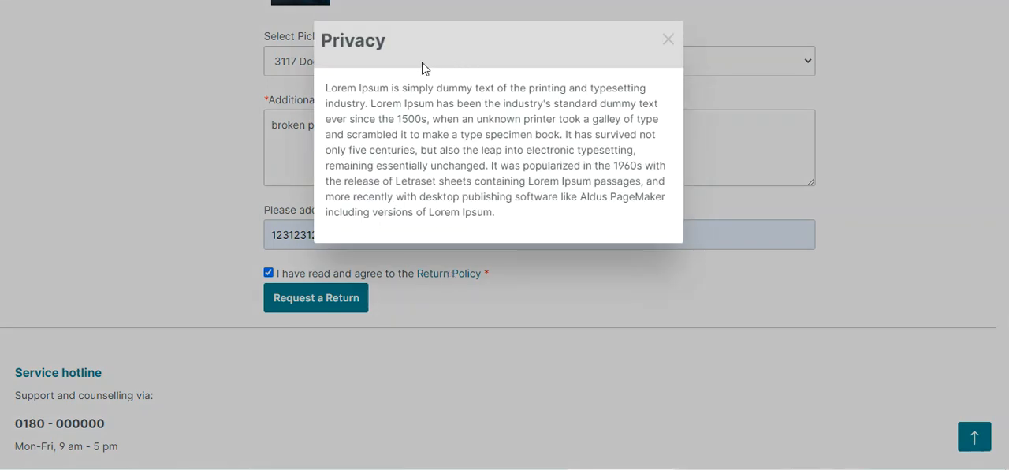
left_click_drag(338, 88, 428, 176)
left_click_drag(499, 217, 500, 223)
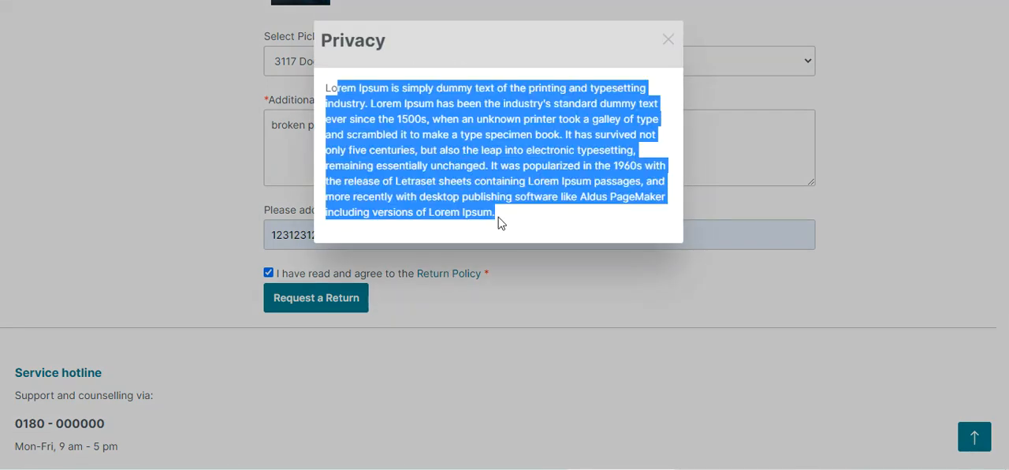
left_click(485, 320)
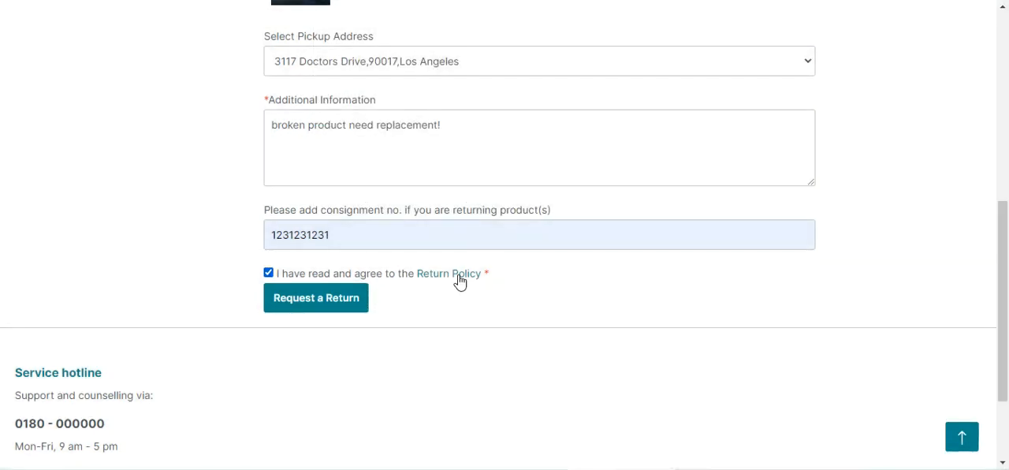
left_click(460, 276)
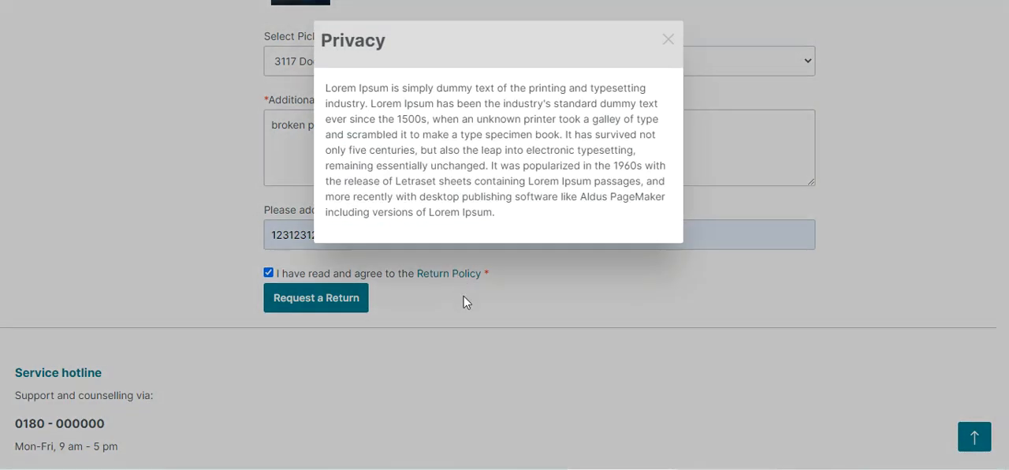
left_click(464, 302)
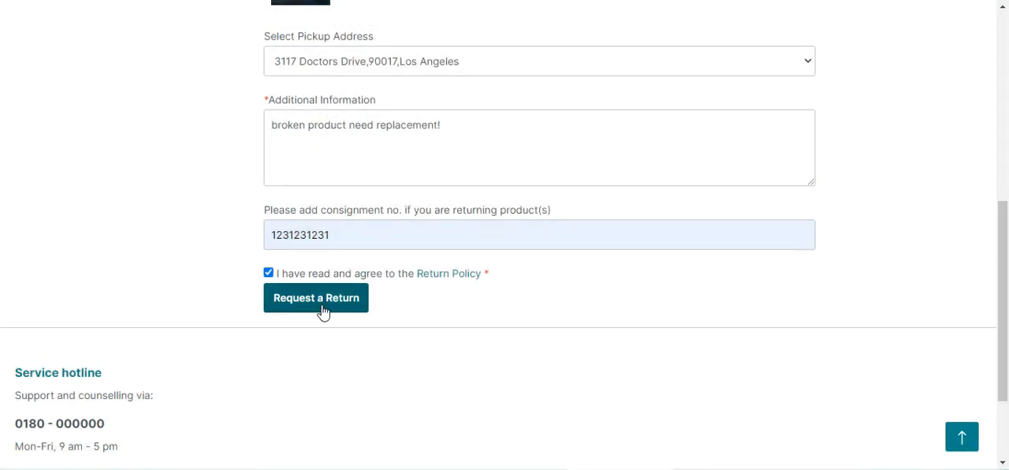
left_click(323, 309)
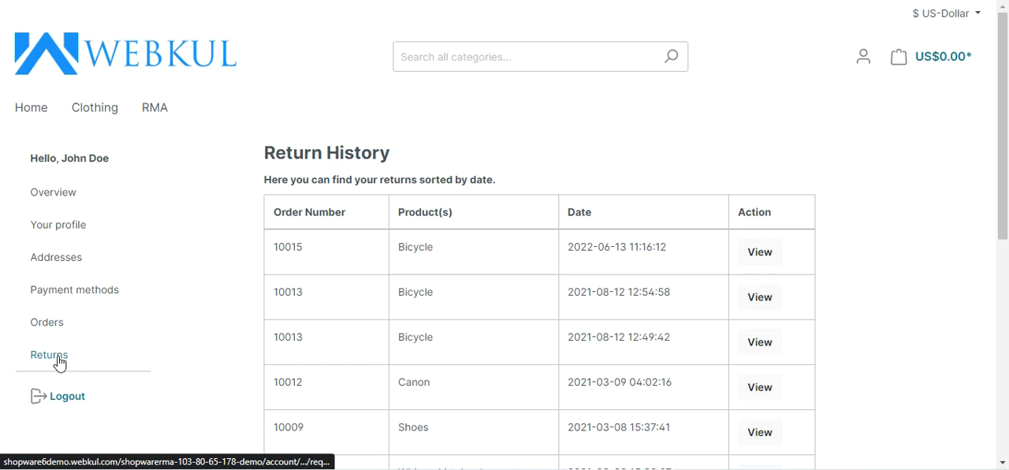
- Check the order number, product and date of the newest return in the history and open its details
double_click(285, 246)
double_click(412, 250)
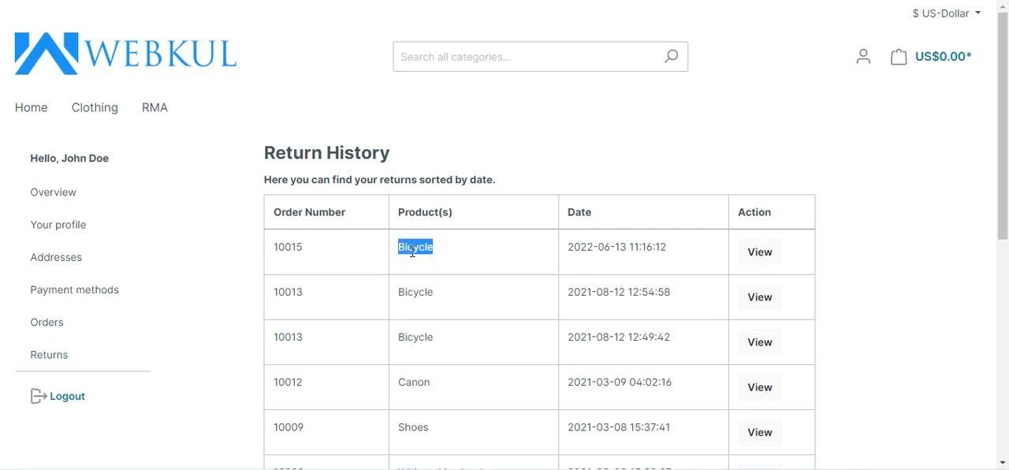
left_click_drag(567, 250, 667, 245)
left_click(763, 259)
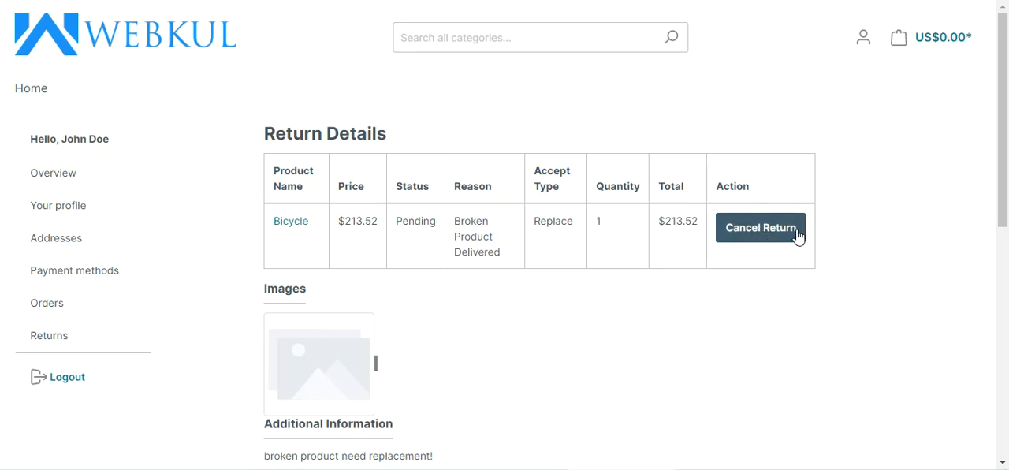
- Review the product image, additional information and pickup address in the return details
scroll(1002, 142, "down", 2)
left_click_drag(1008, 153, 1001, 234)
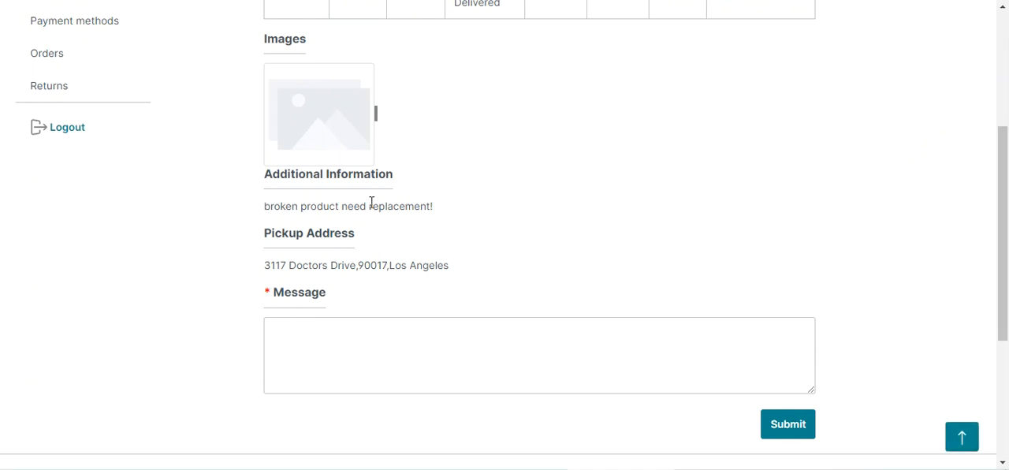
left_click_drag(267, 206, 444, 217)
scroll(444, 217, "down", 2)
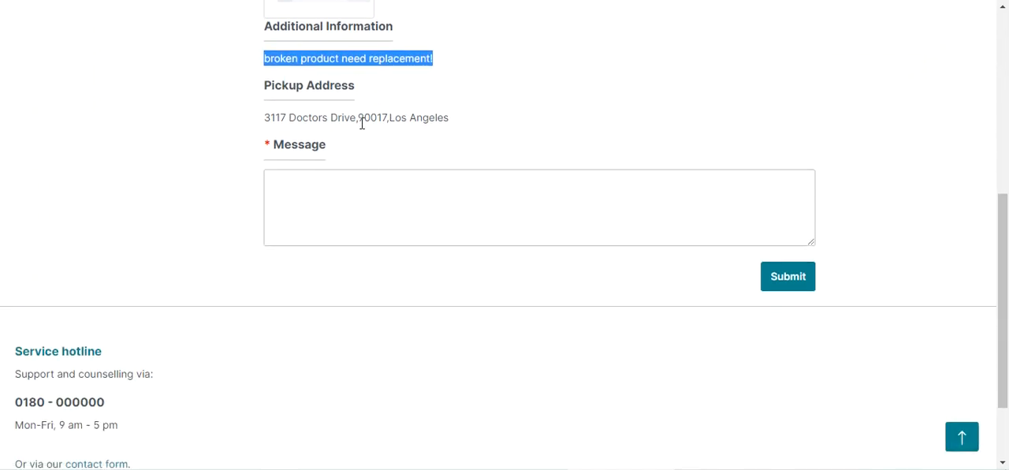
- Send the message "kindly check this replacement request and do the needful" on the return request
left_click(350, 199)
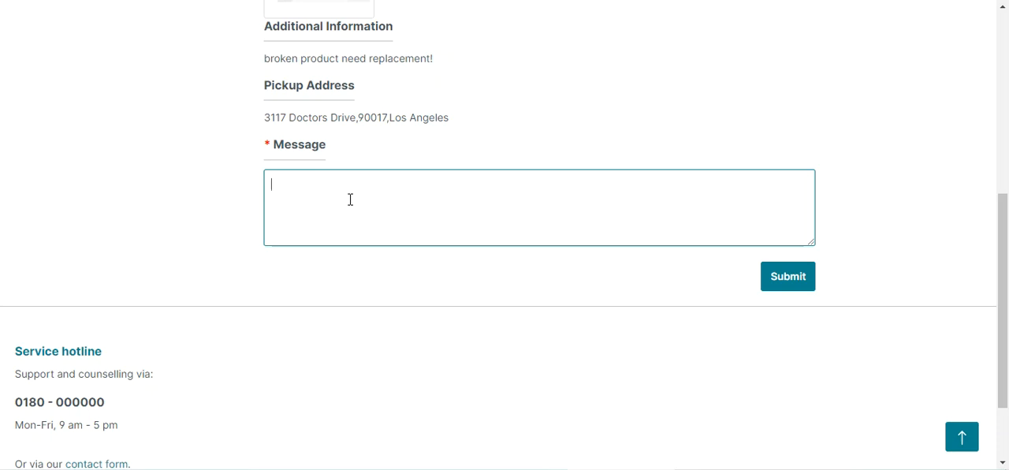
type("kindly check this replacemnet")
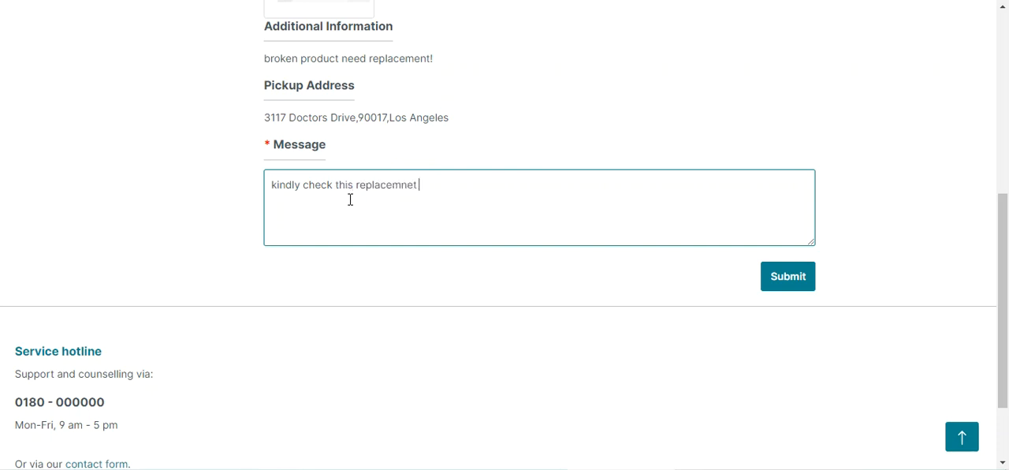
type("ent request and do ")
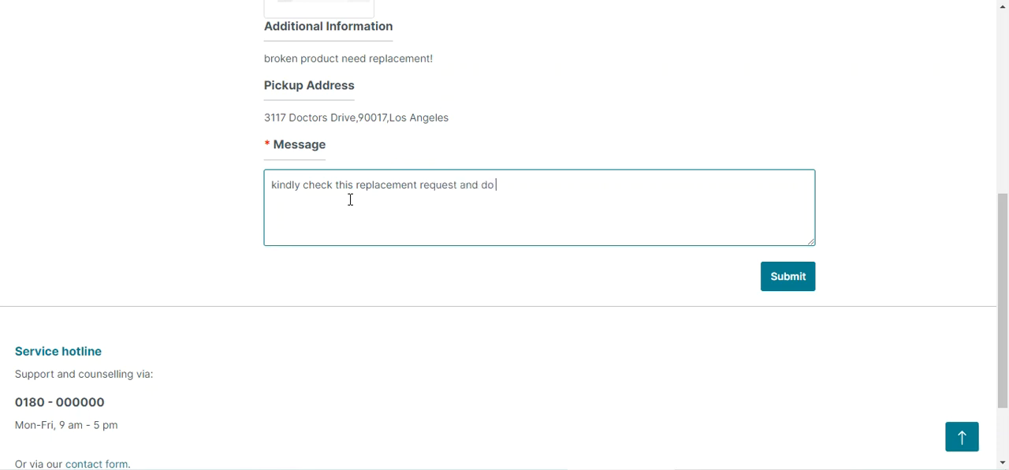
type("the needful")
left_click(790, 281)
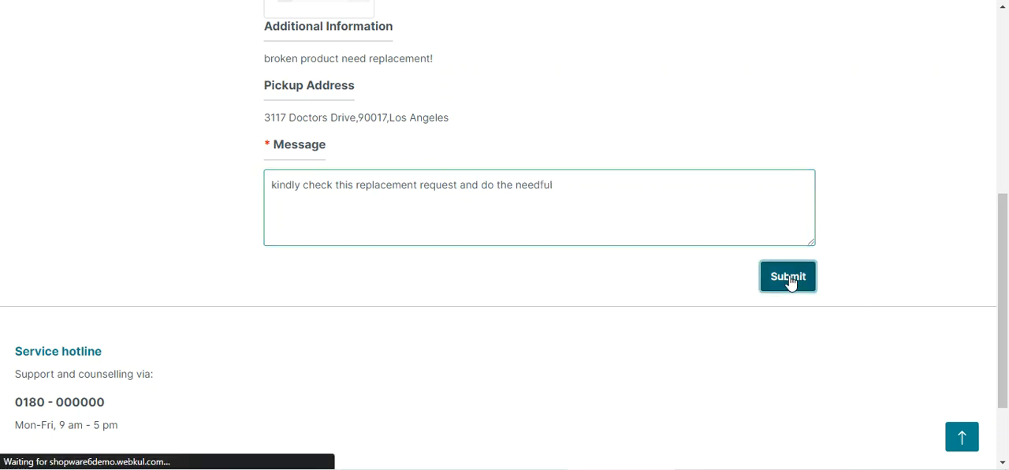
- Check the posted message and look over the return details page again
scroll(557, 316, "down", 4)
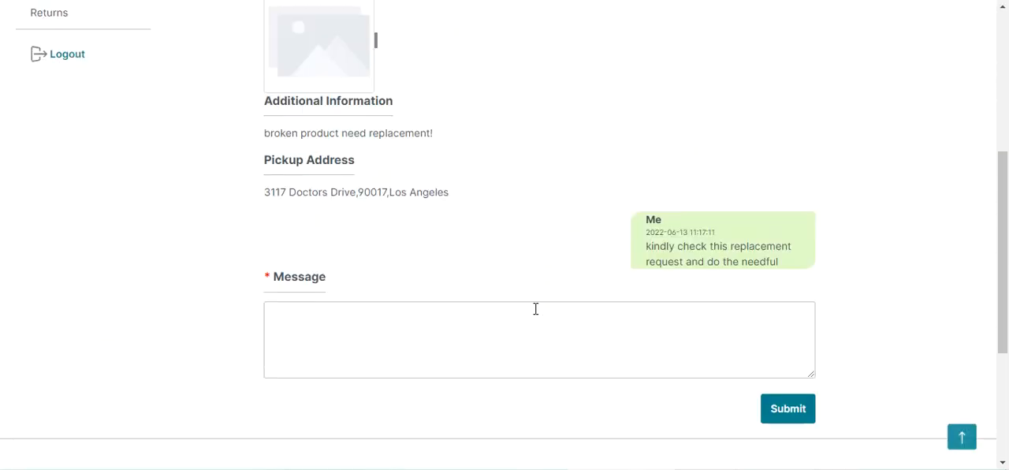
scroll(536, 308, "down", 1)
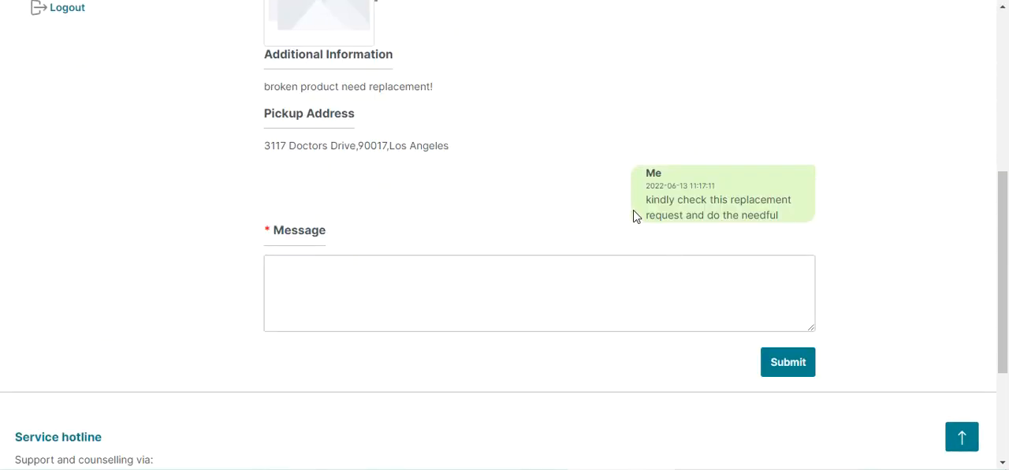
scroll(634, 214, "down", 1)
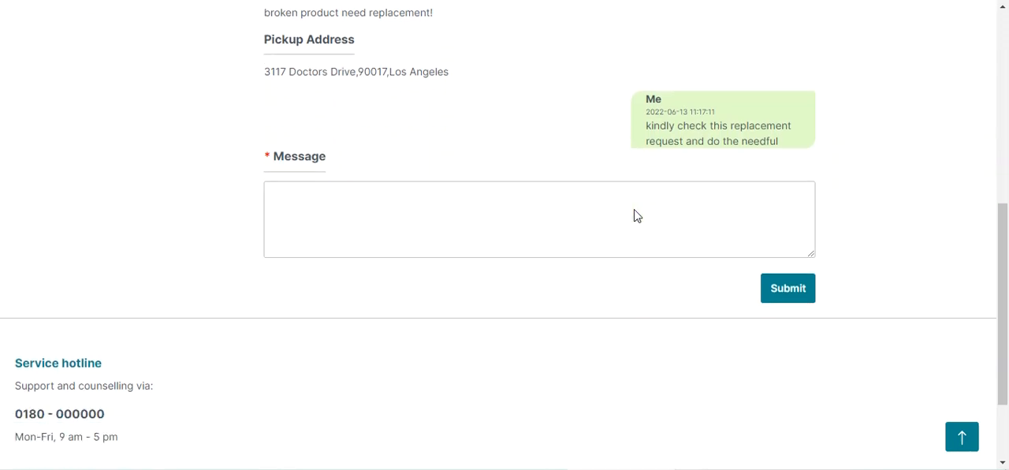
scroll(636, 215, "up", 6)
scroll(636, 215, "down", 5)
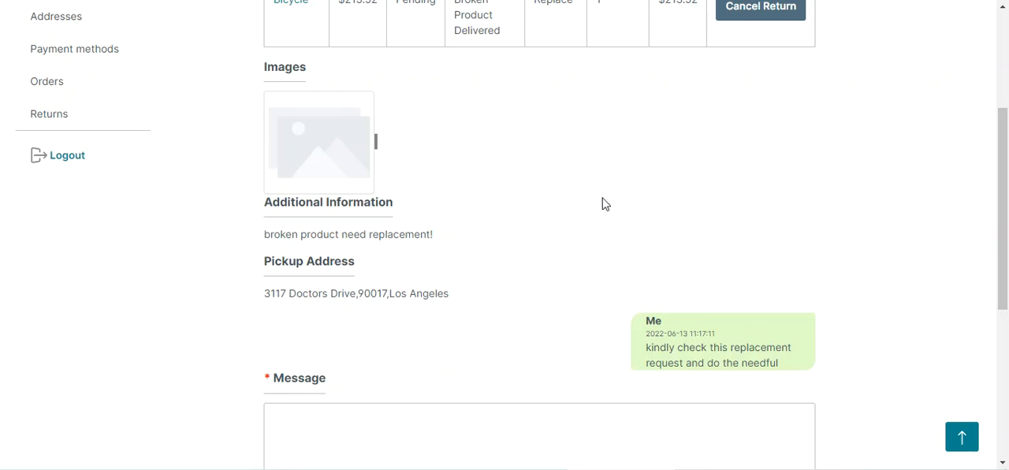
scroll(605, 204, "up", 3)
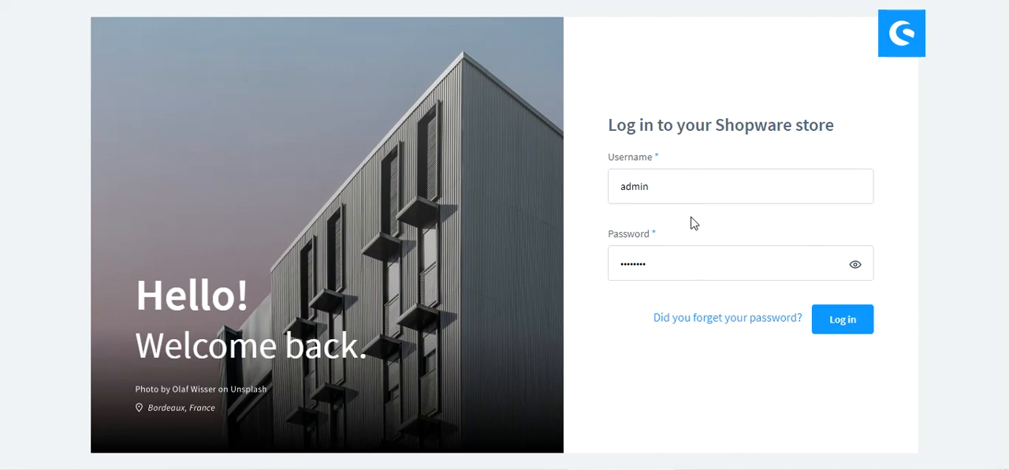
- Log in to the Shopware administration and open the Webkul RMA Return Request list from the extension settings
left_click(842, 320)
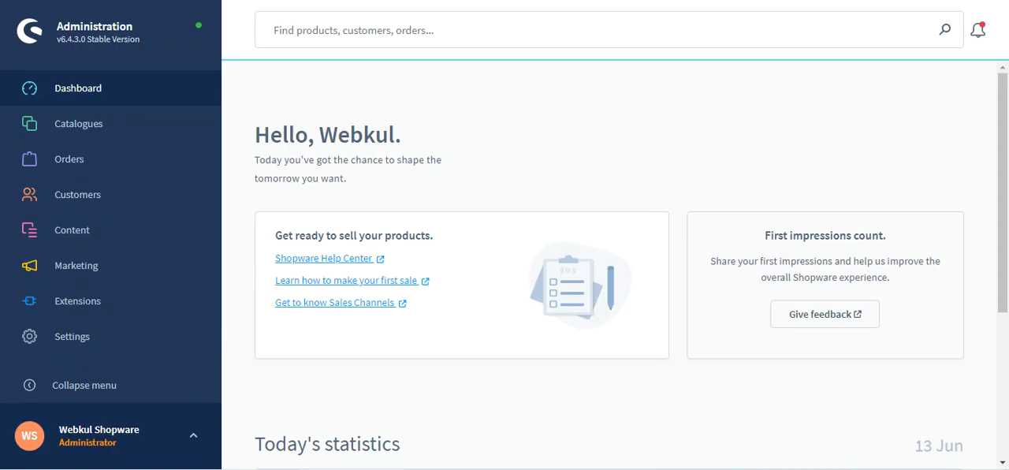
mouse_move(138, 210)
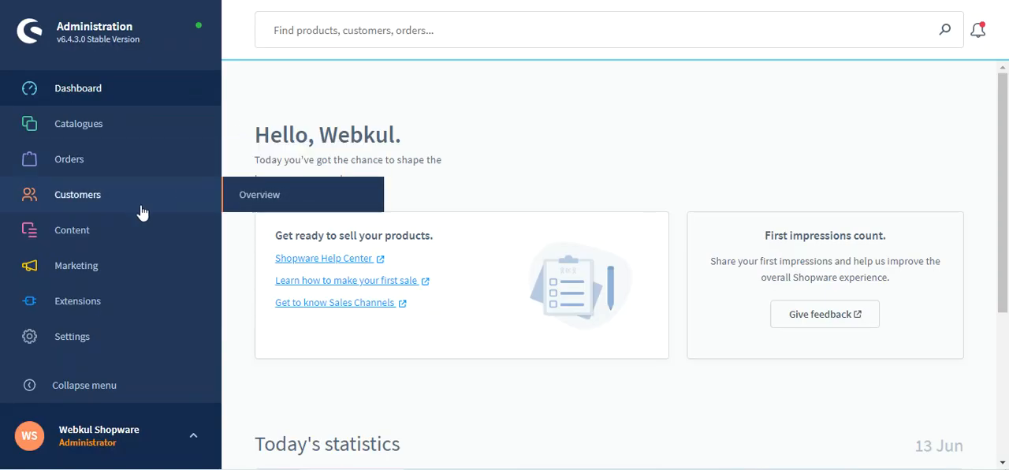
mouse_move(143, 308)
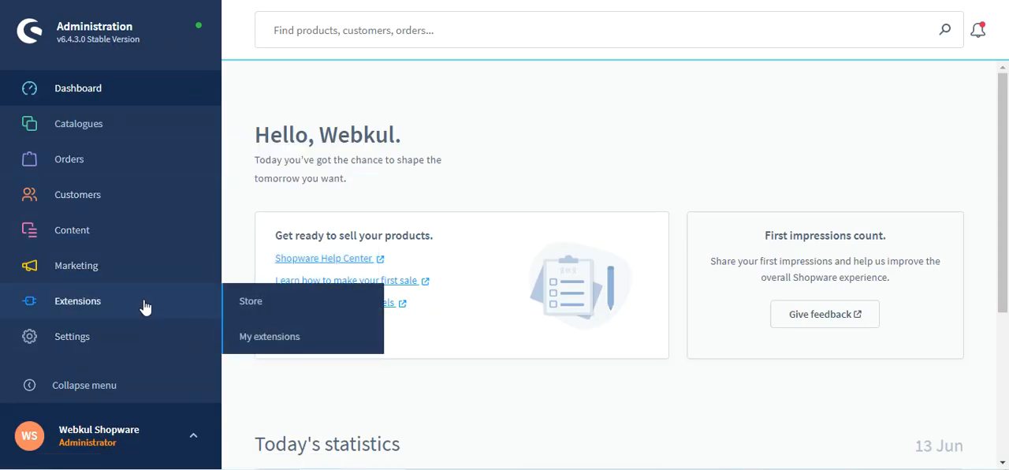
left_click(107, 340)
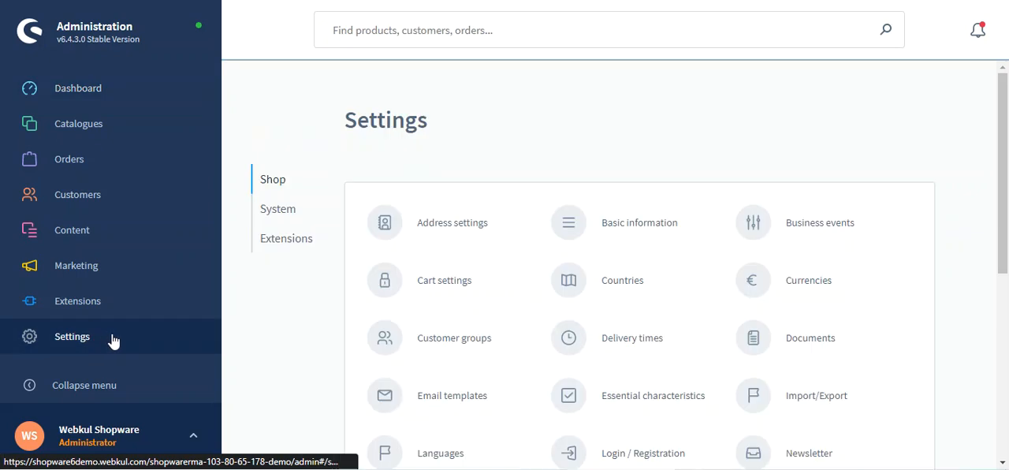
left_click(289, 243)
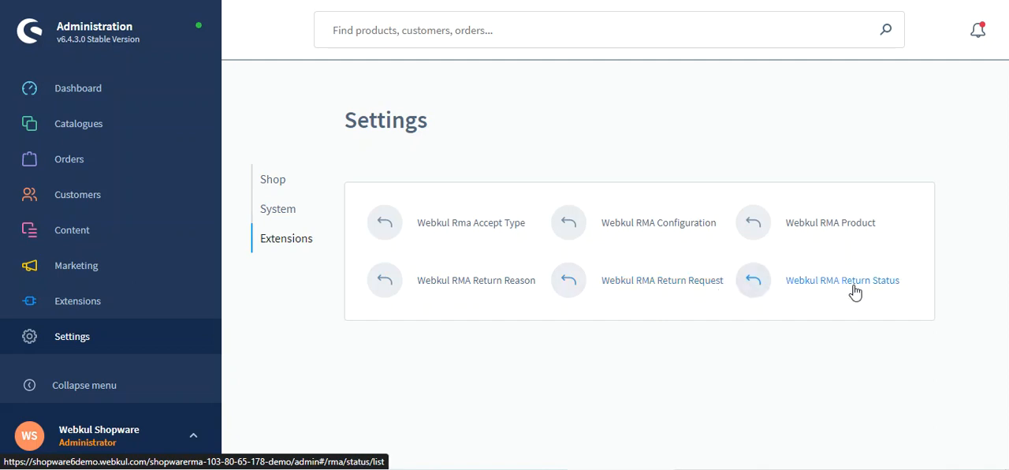
left_click(657, 285)
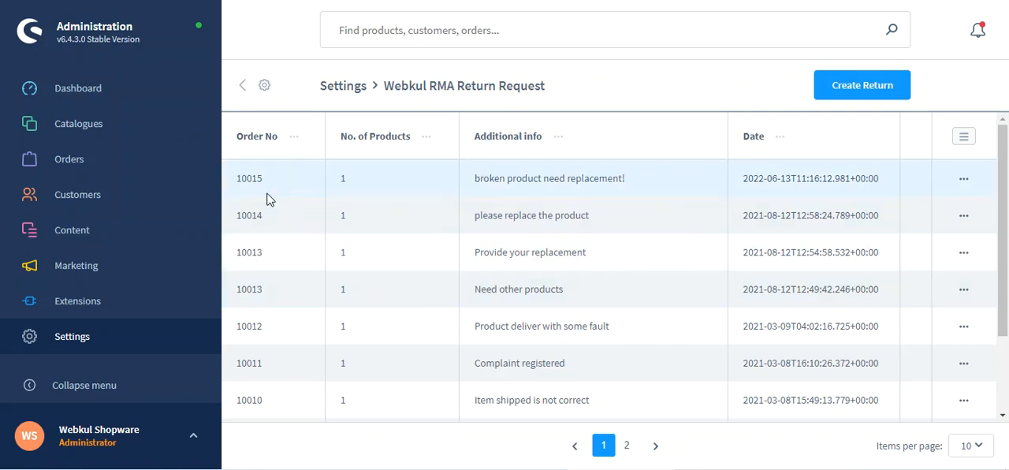
- Open the return details of the "broken product need replacement!" request and review them down to the product table
double_click(246, 179)
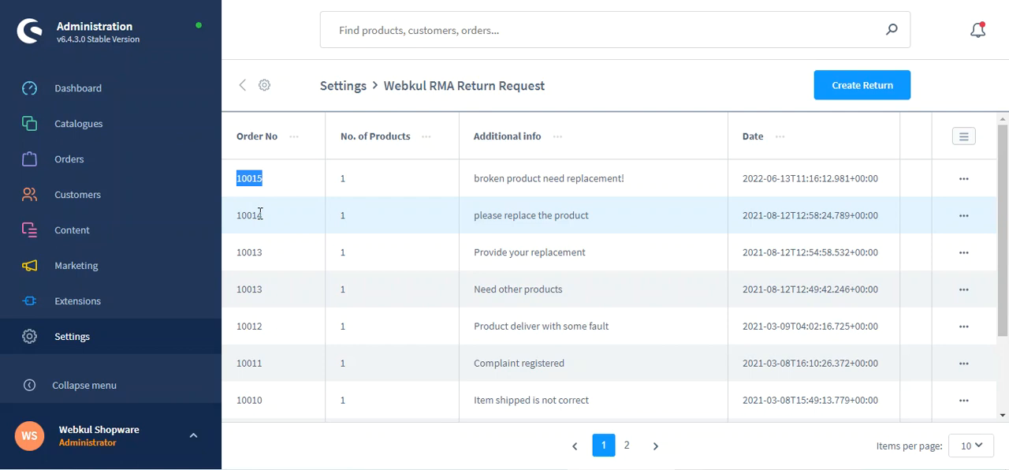
left_click_drag(484, 180, 627, 189)
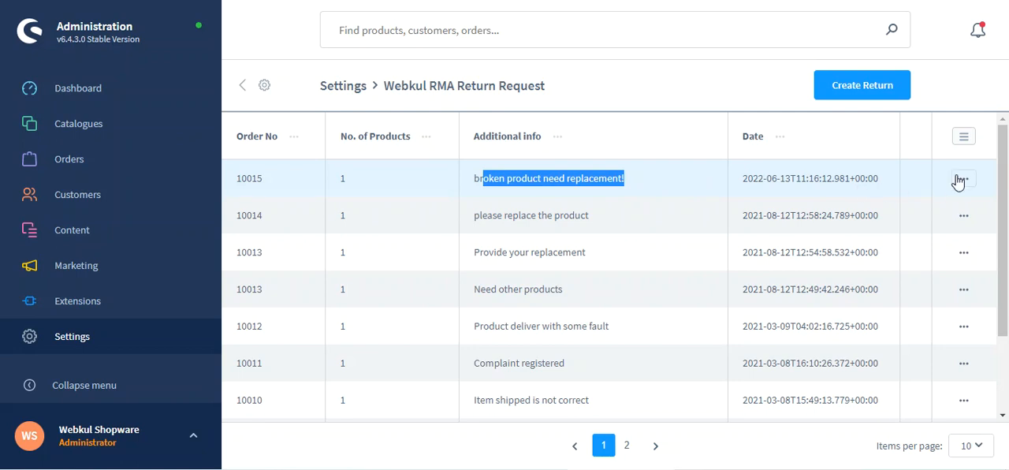
left_click(962, 181)
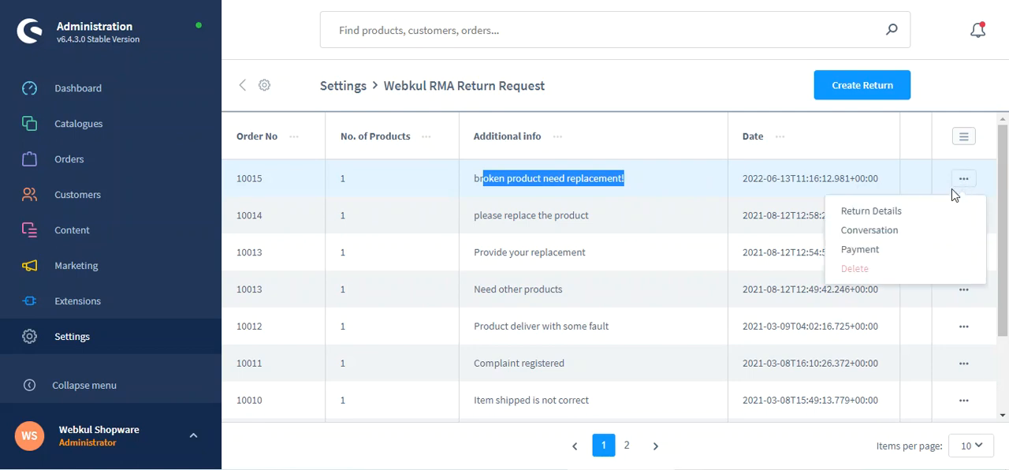
left_click(876, 212)
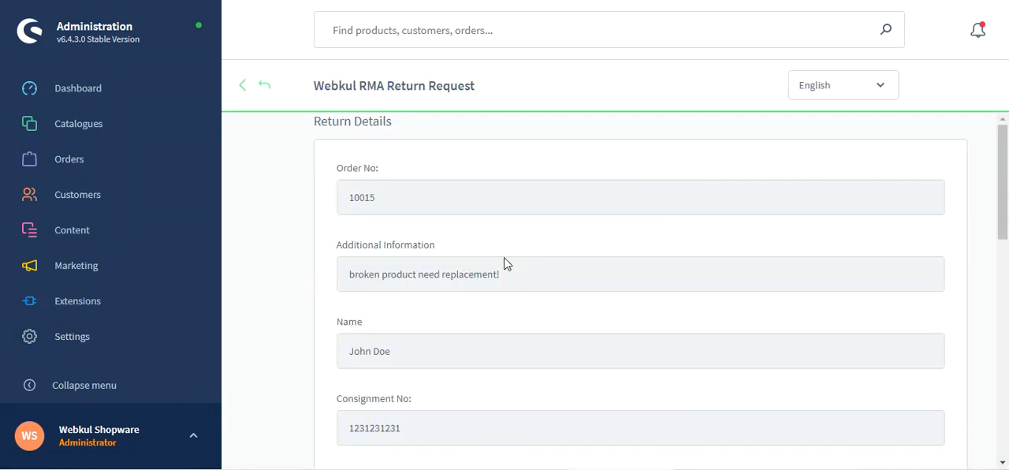
left_click_drag(998, 207, 1007, 382)
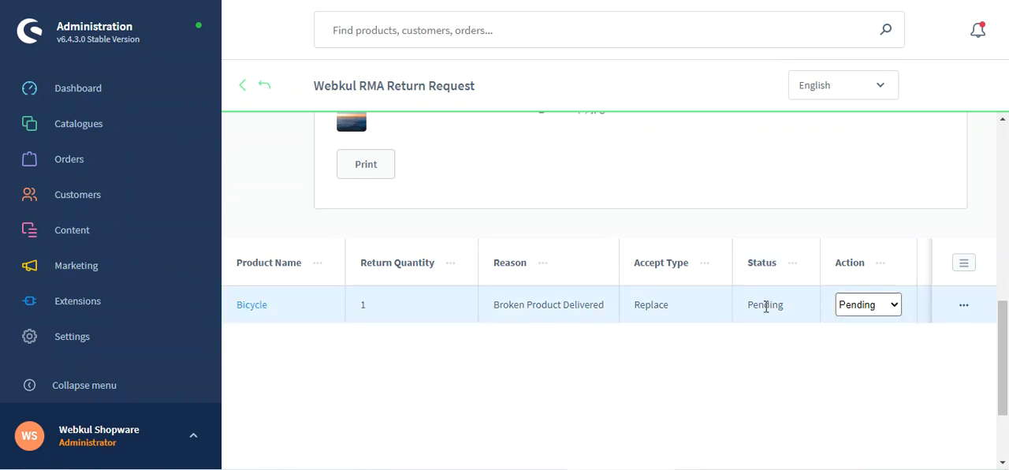
- Examine the return status options offered for the Bicycle, leaving the current choice in place
left_click(896, 311)
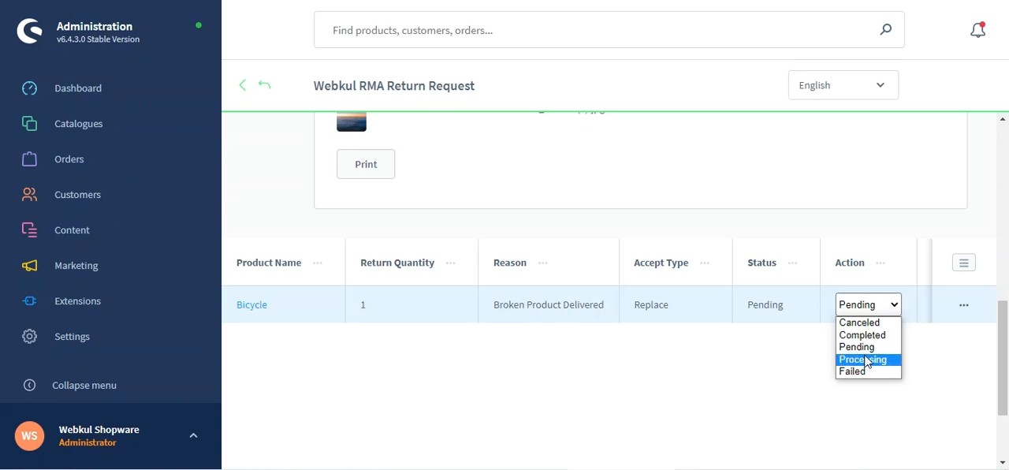
left_click(749, 361)
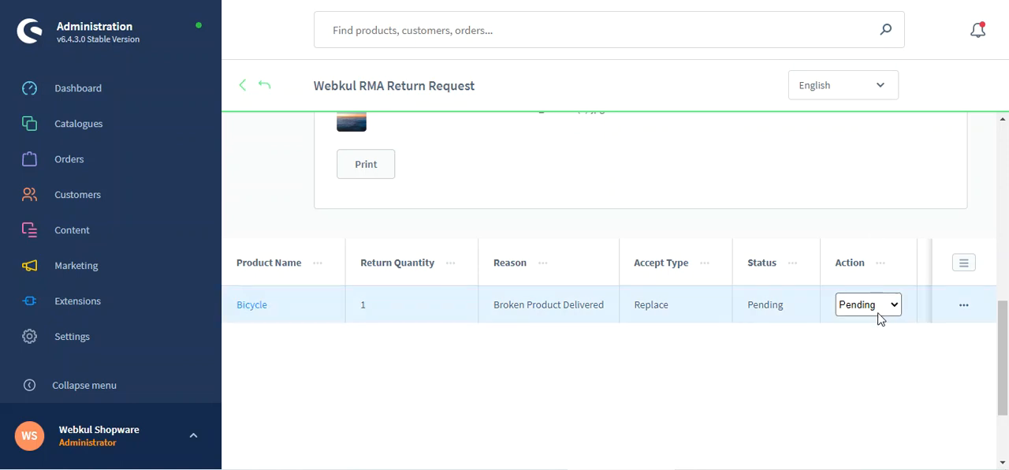
left_click(877, 308)
left_click(727, 357)
scroll(426, 229, "up", 4)
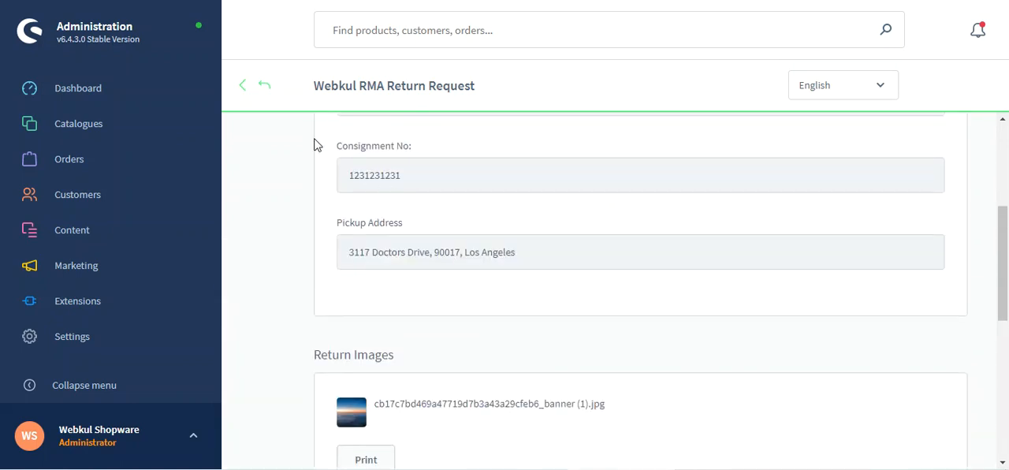
- Open the conversation of the "broken product need replacement!" request and send the reply "okay checking the request, will update you soon!"
left_click(264, 85)
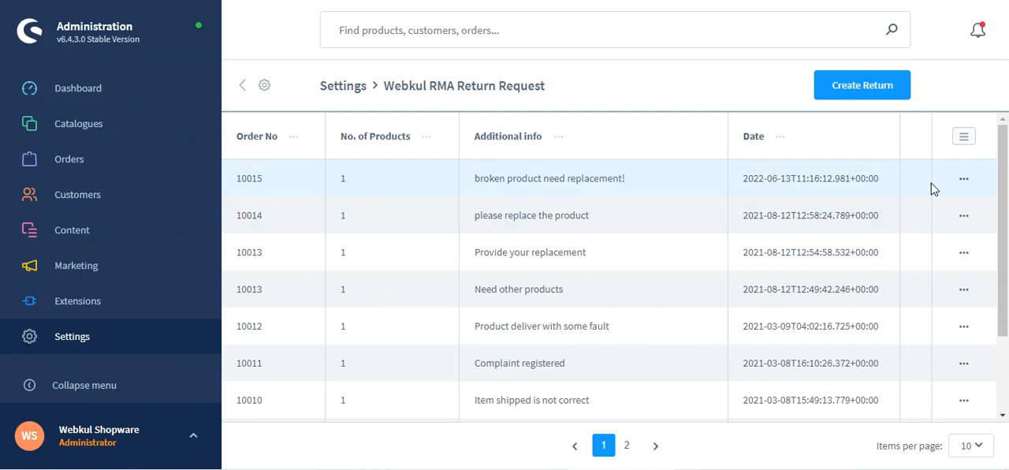
left_click(960, 182)
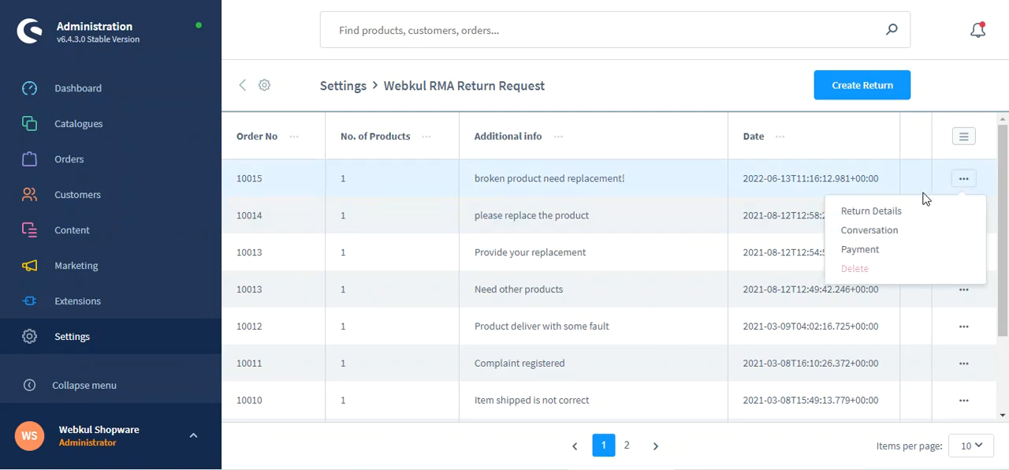
left_click(887, 233)
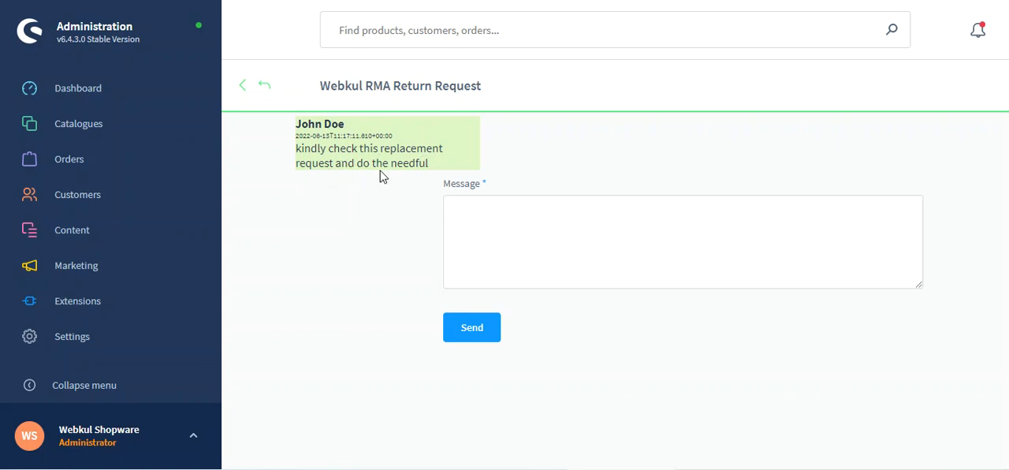
left_click(503, 209)
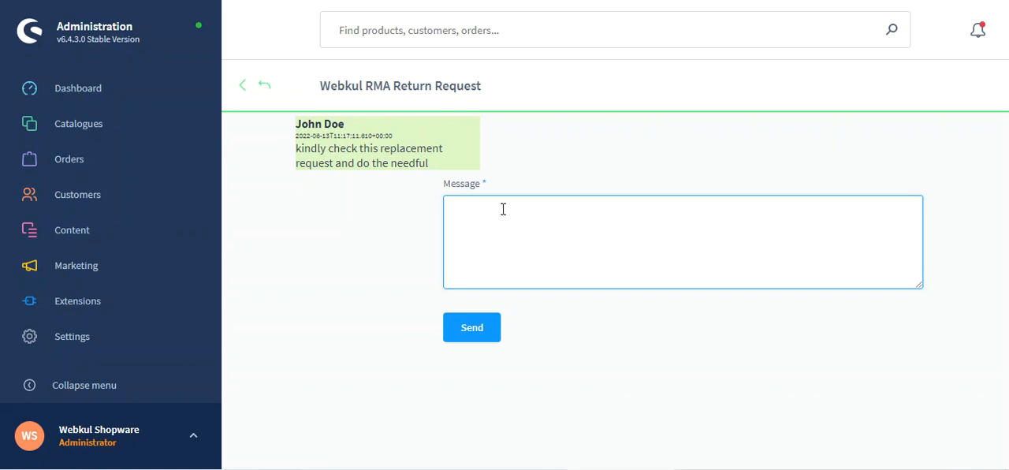
type("okay checking the request, will update you soon!")
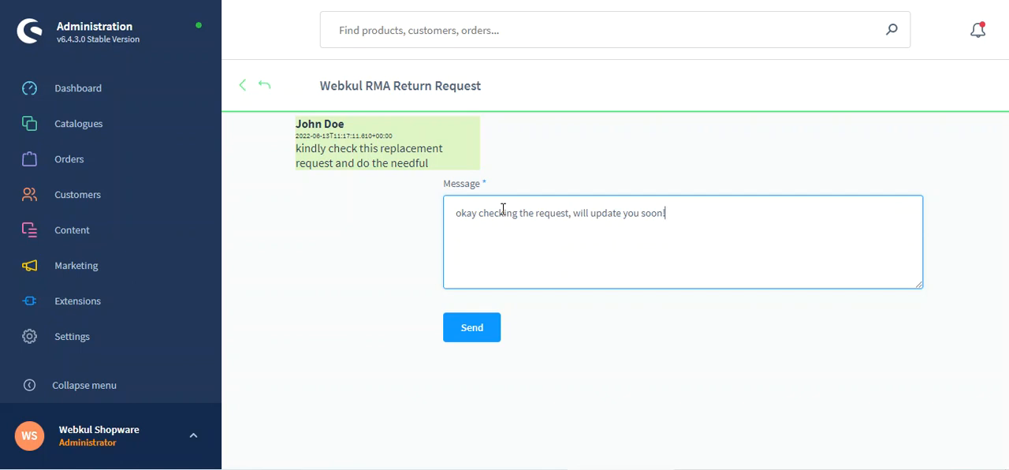
left_click(487, 337)
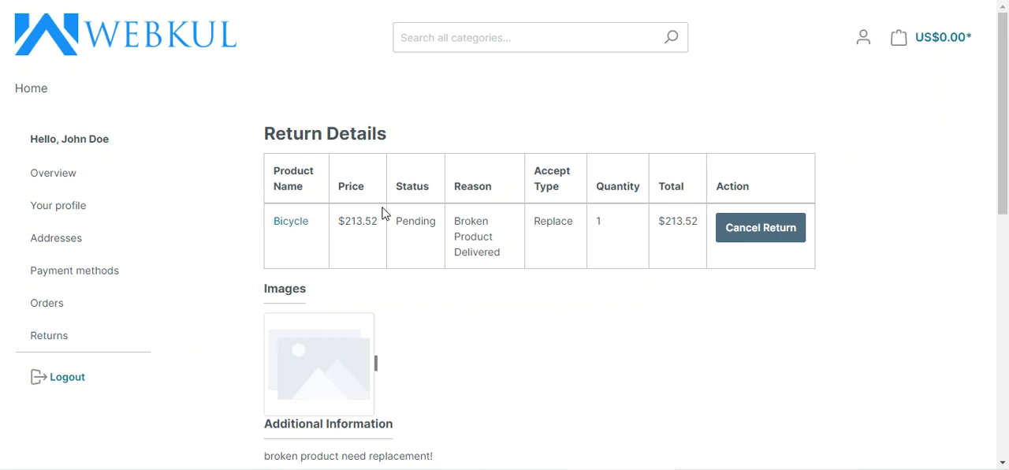
- In the storefront return details, check the admin's reply and the Bicycle's return status
scroll(383, 213, "down", 5)
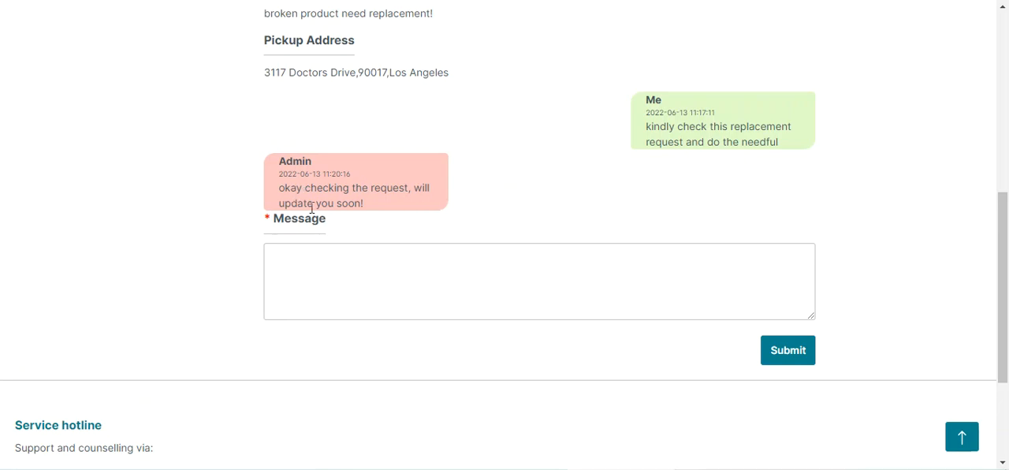
scroll(394, 265, "up", 2)
scroll(394, 265, "up", 6)
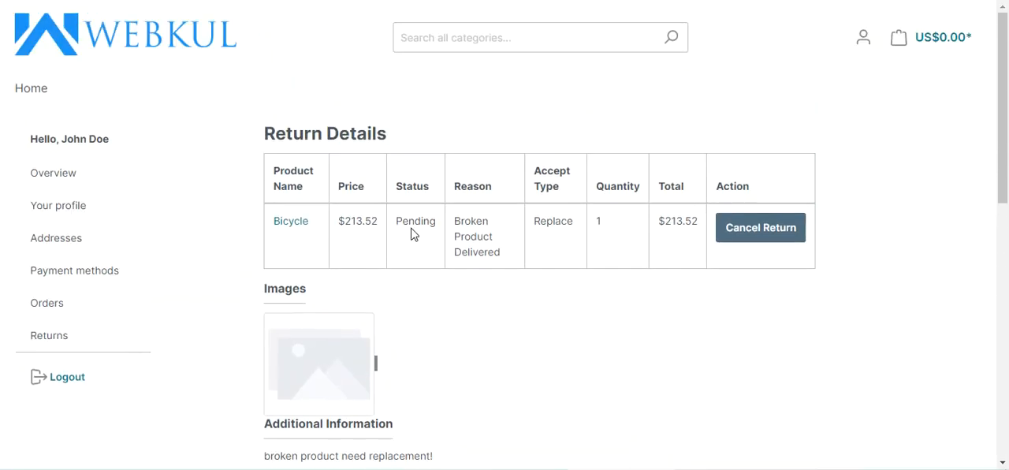
double_click(411, 222)
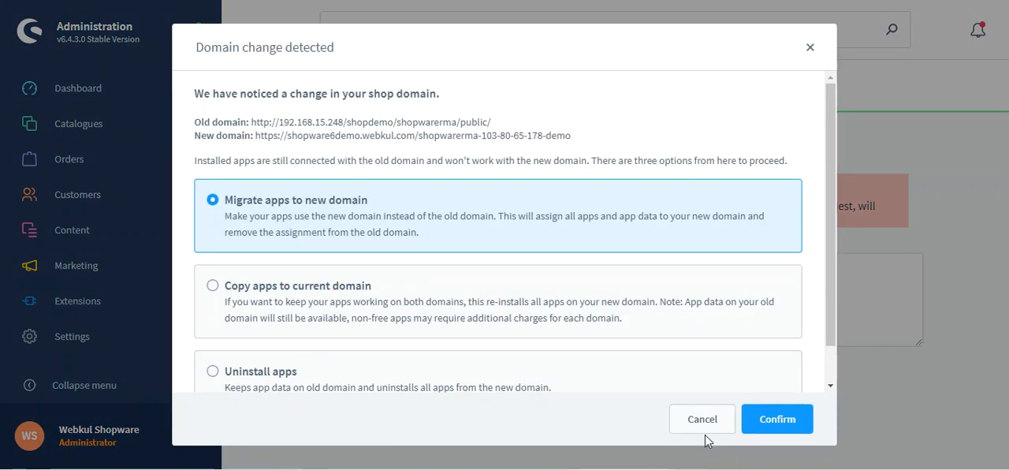
left_click(712, 423)
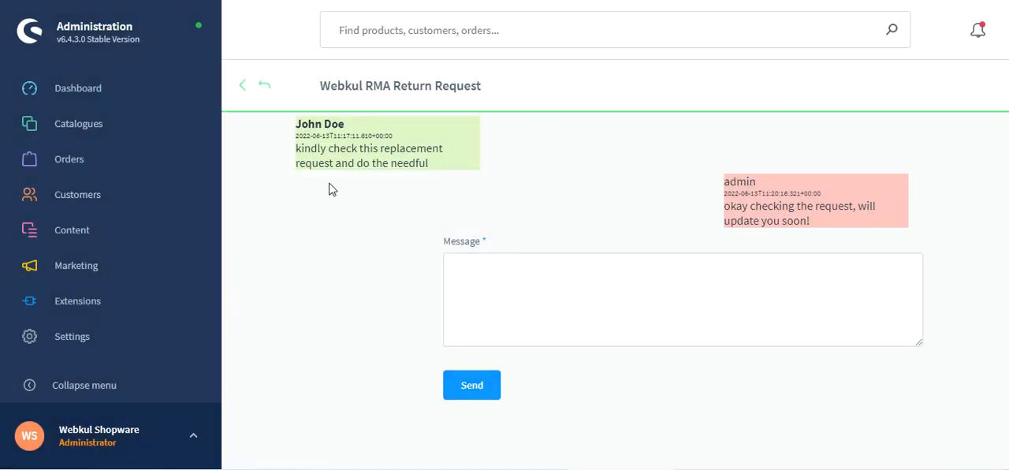
- Reopen the return details of the "broken product need replacement!" request in the administration and set the Bicycle's return status to Processing
left_click(264, 85)
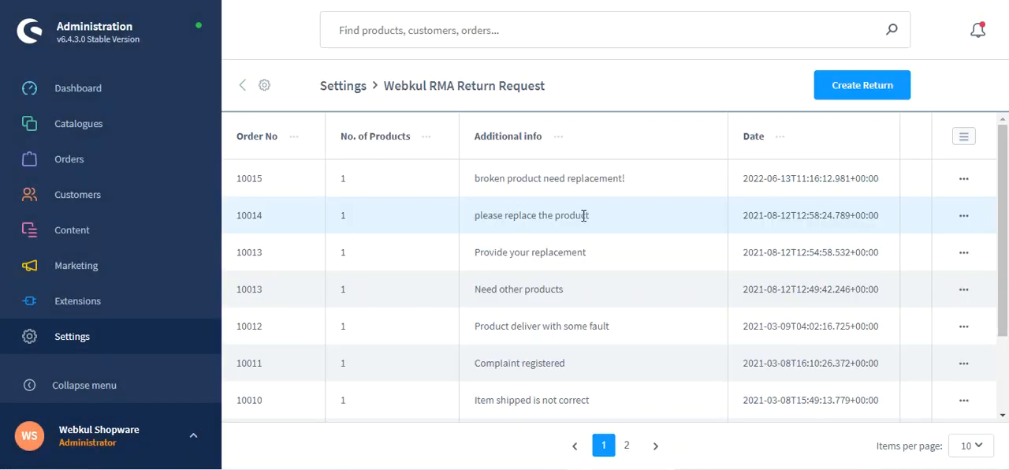
left_click(964, 180)
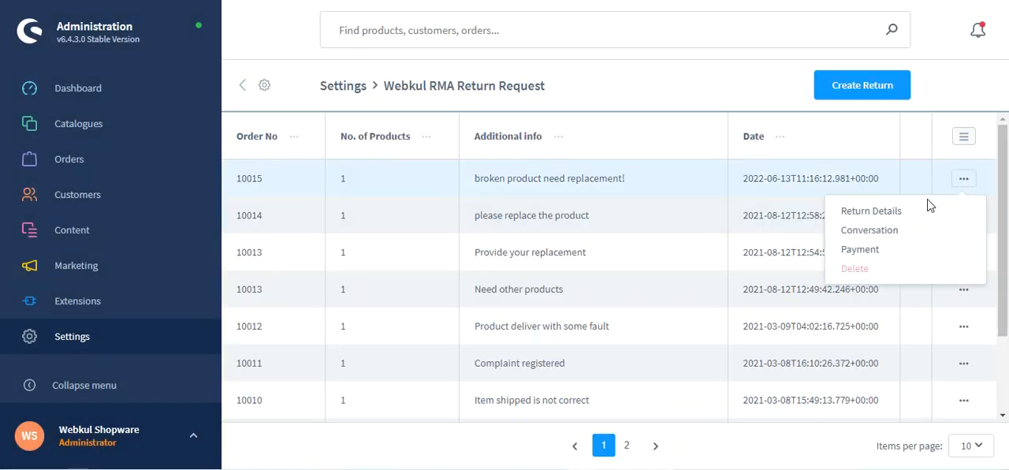
left_click(892, 217)
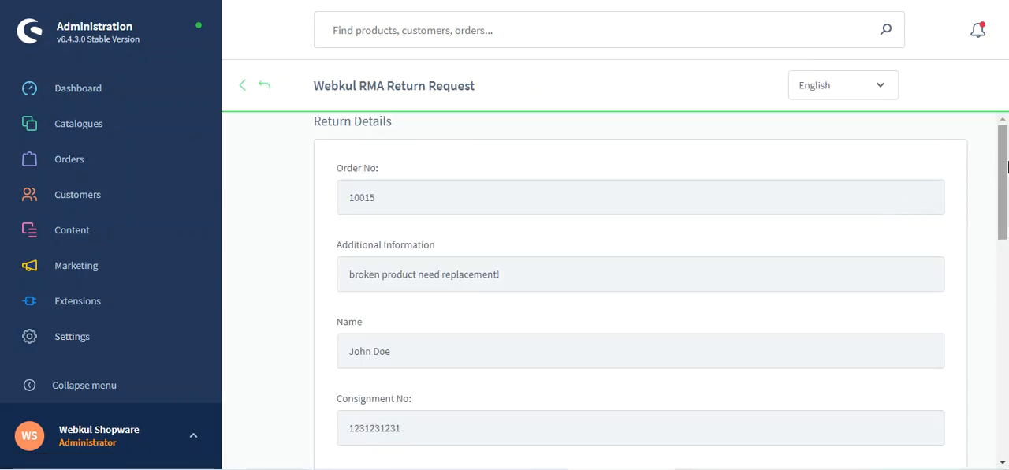
scroll(1007, 207, "down", 2)
left_click_drag(1007, 207, 1003, 356)
left_click(879, 272)
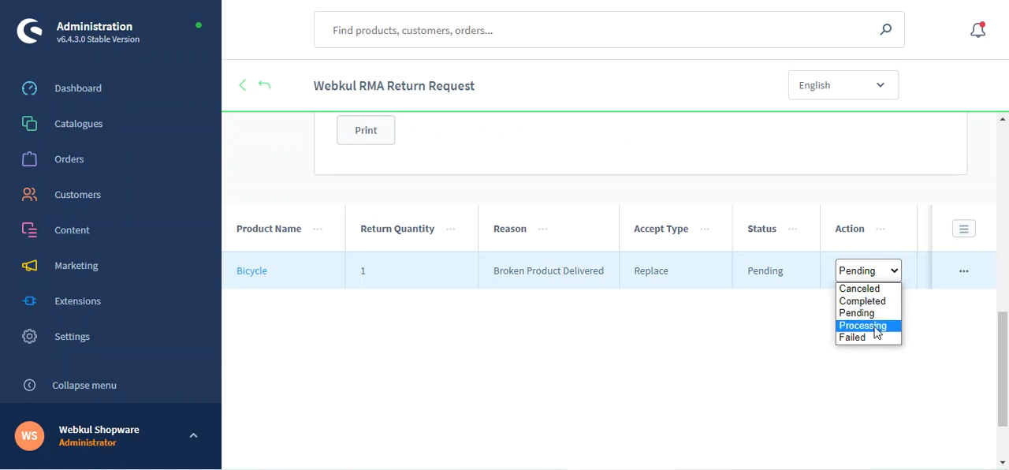
left_click(877, 327)
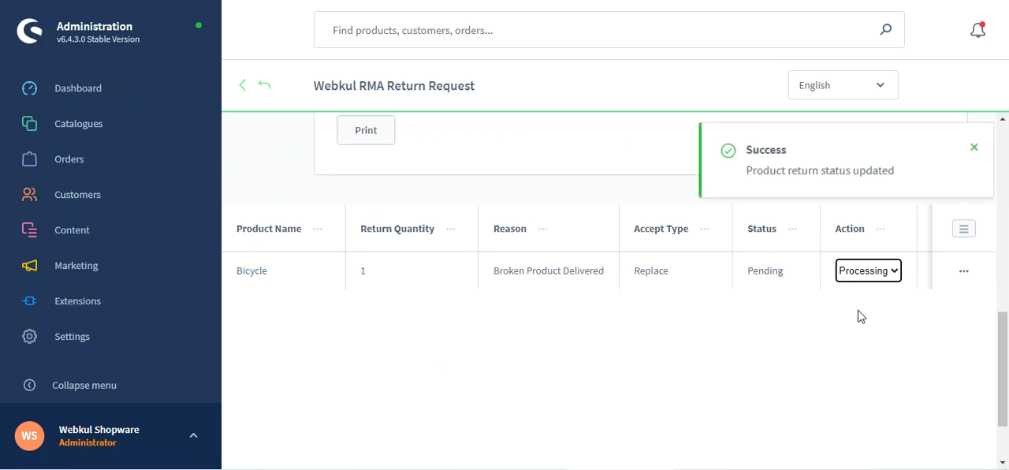
- Switch to the storefront, refresh the return details page and check the Bicycle's updated status
key("alt+Tab")
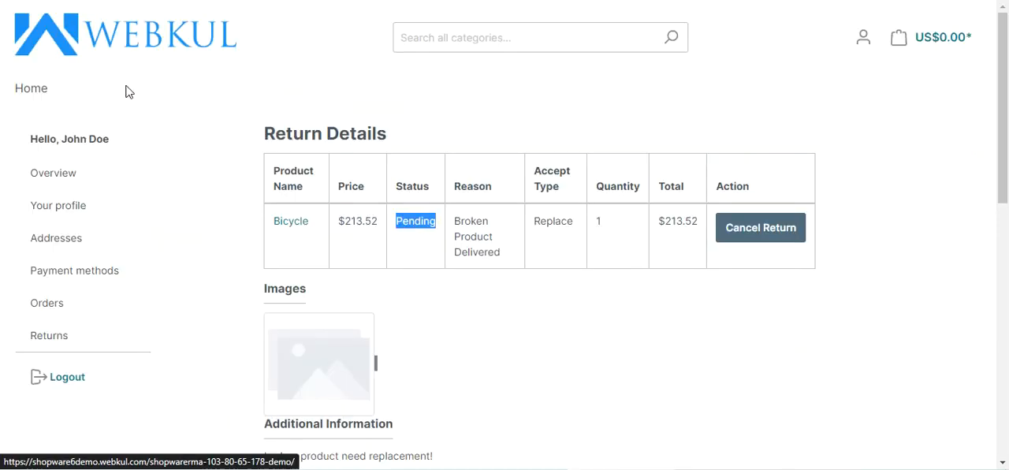
key("F5")
left_click_drag(400, 224, 442, 226)
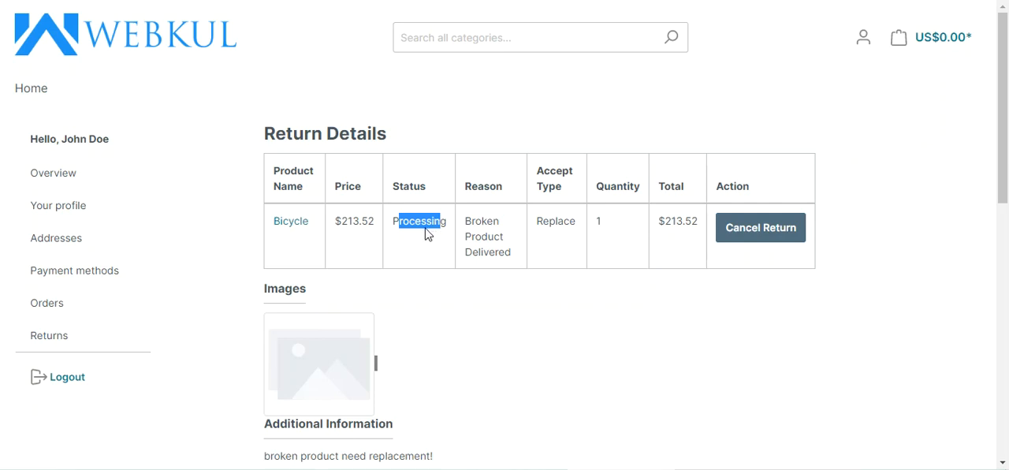
- Look over the message history, pickup address and additional information, and recheck the Bicycle's return status
scroll(425, 233, "down", 5)
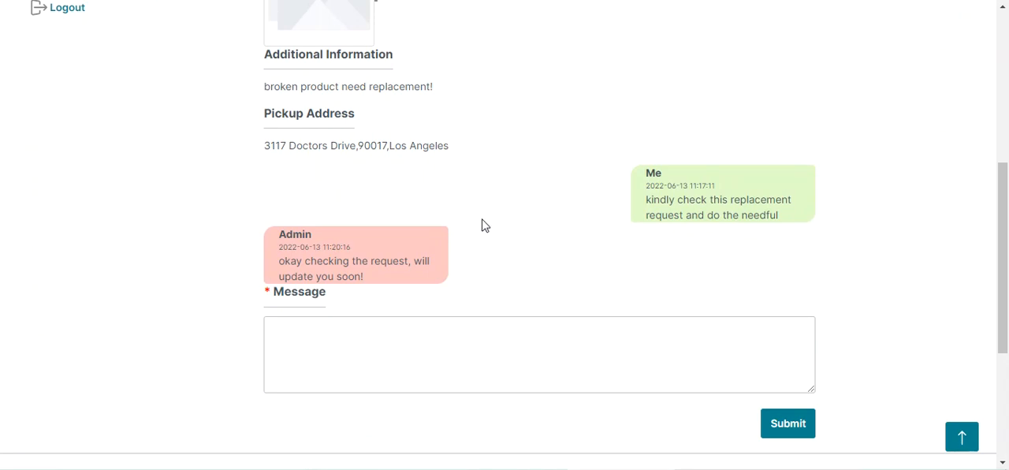
scroll(513, 207, "up", 4)
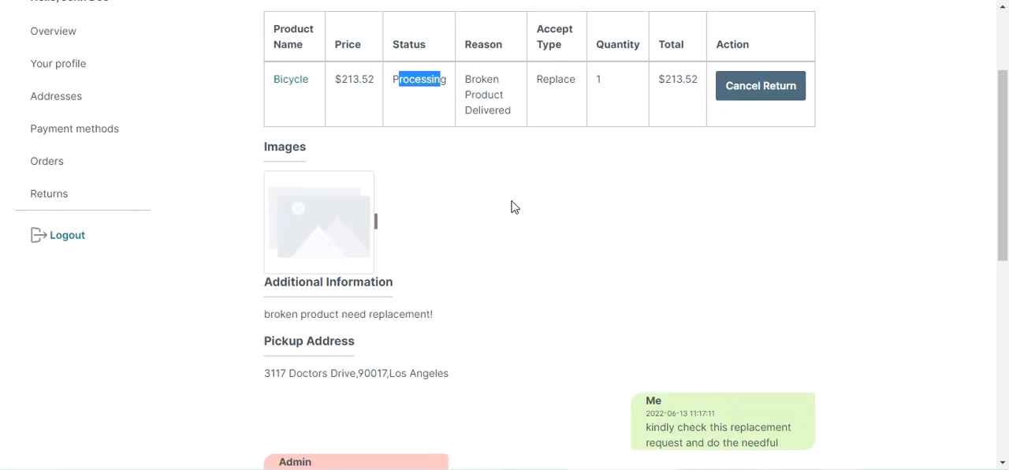
scroll(514, 208, "down", 3)
scroll(513, 207, "down", 1)
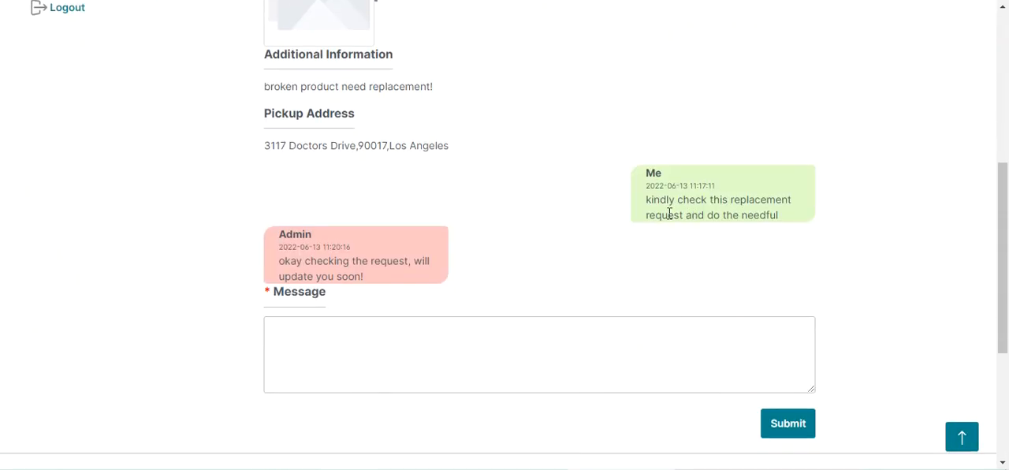
scroll(667, 217, "up", 2)
scroll(664, 225, "up", 2)
scroll(652, 225, "down", 3)
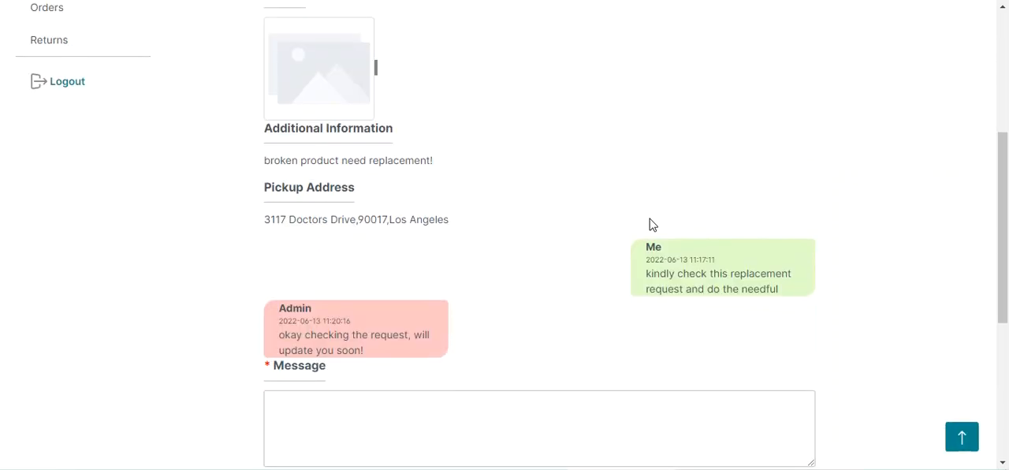
scroll(652, 224, "down", 2)
scroll(649, 224, "up", 6)
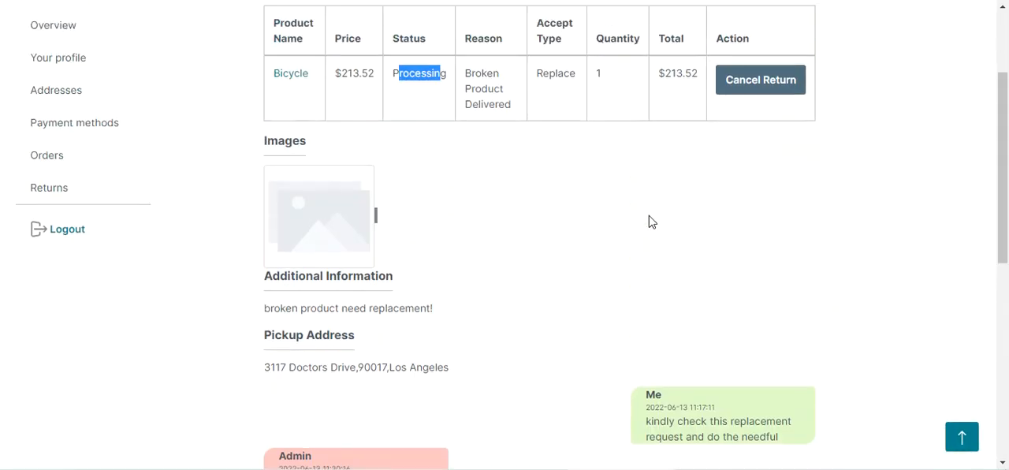
left_click(441, 227)
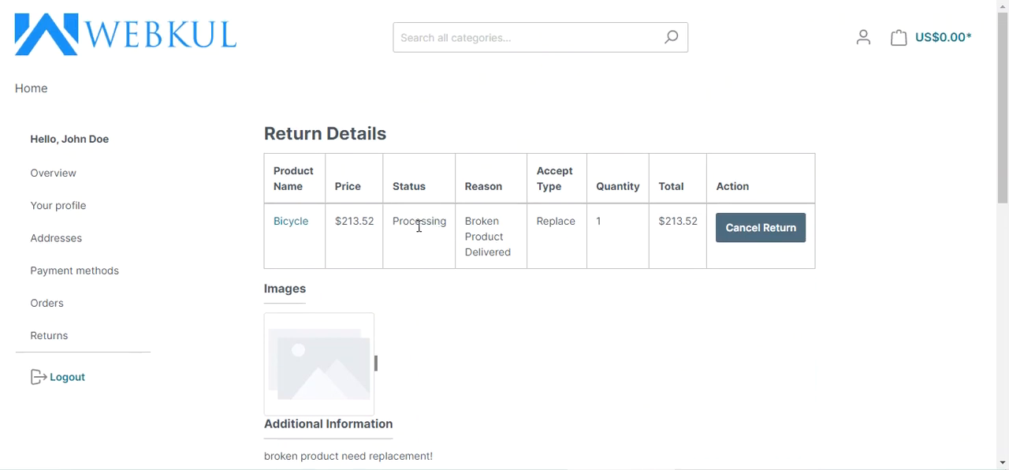
double_click(419, 227)
left_click(424, 223)
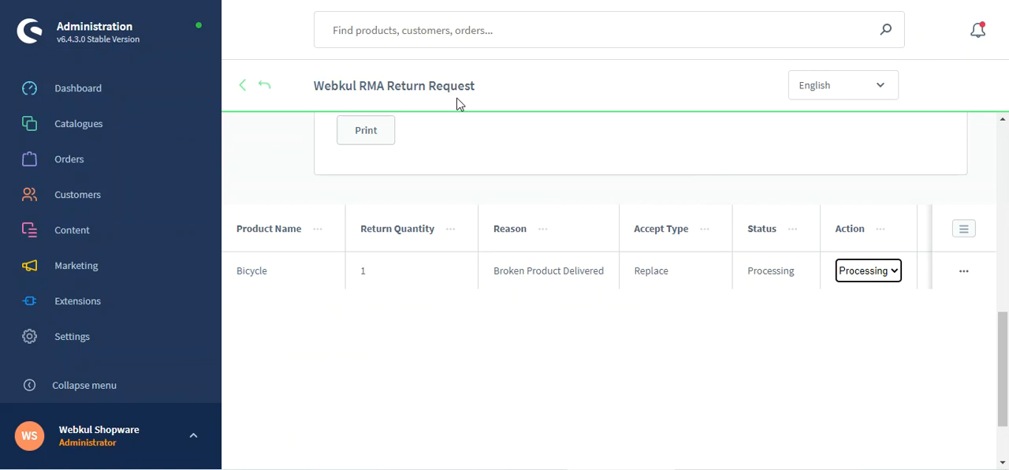
- Return to the RMA request list and open the payment page of the "broken product need replacement!" request
scroll(912, 236, "up", 5)
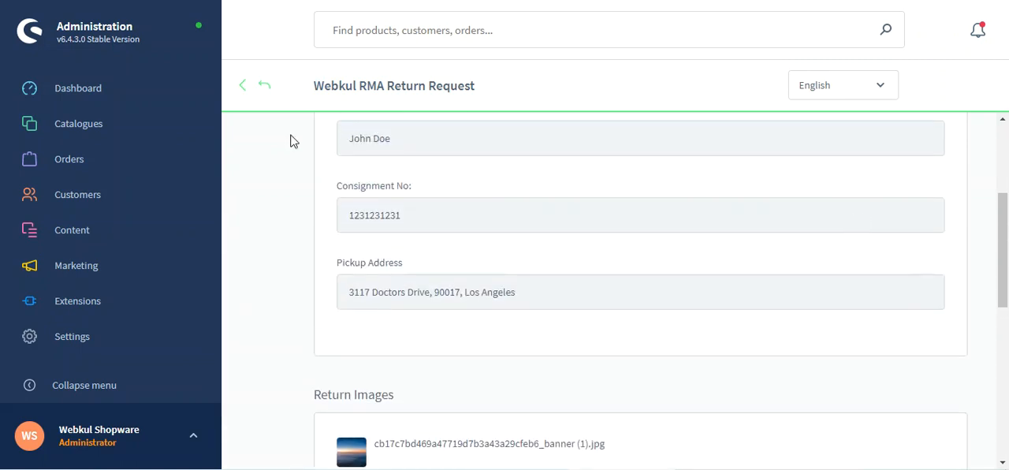
left_click(267, 86)
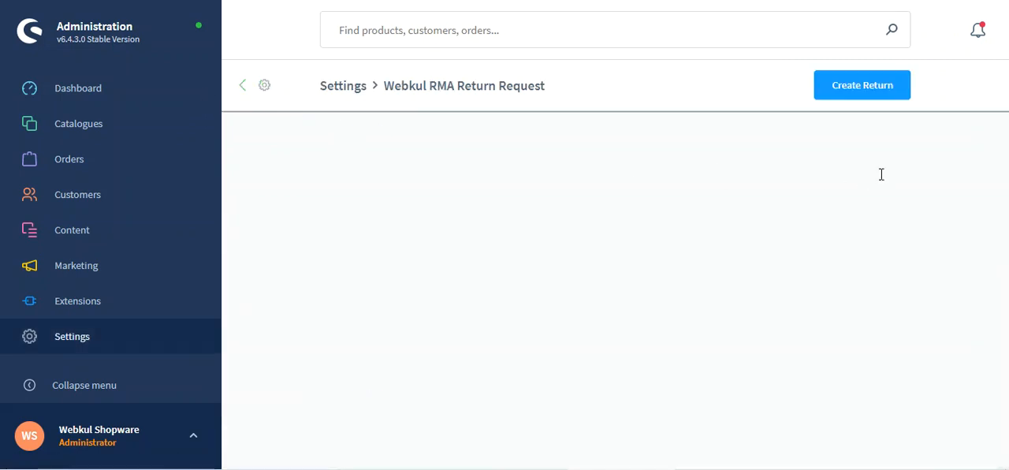
left_click(964, 181)
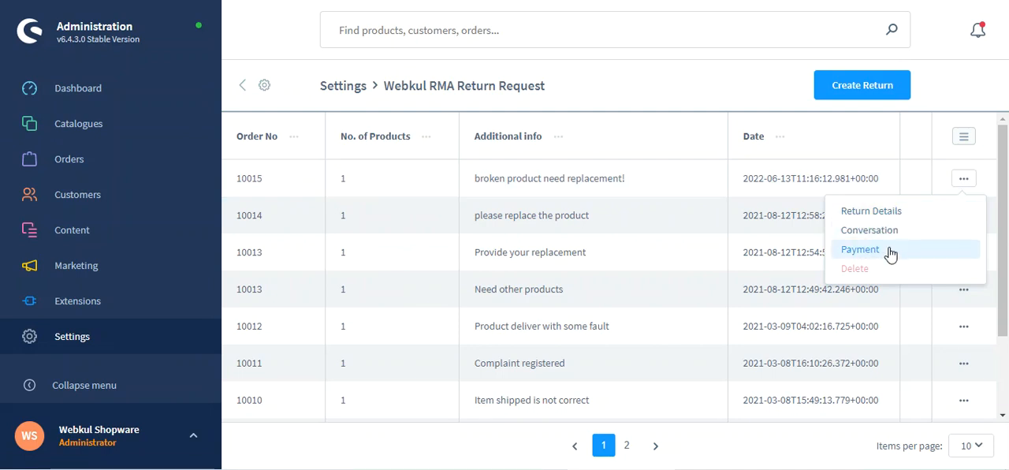
left_click(890, 251)
left_click(368, 168)
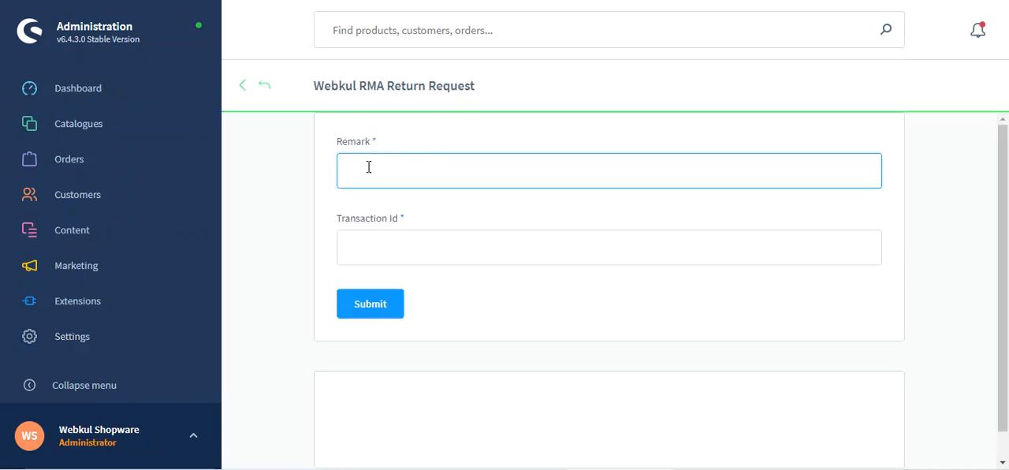
type("return replacement for the order")
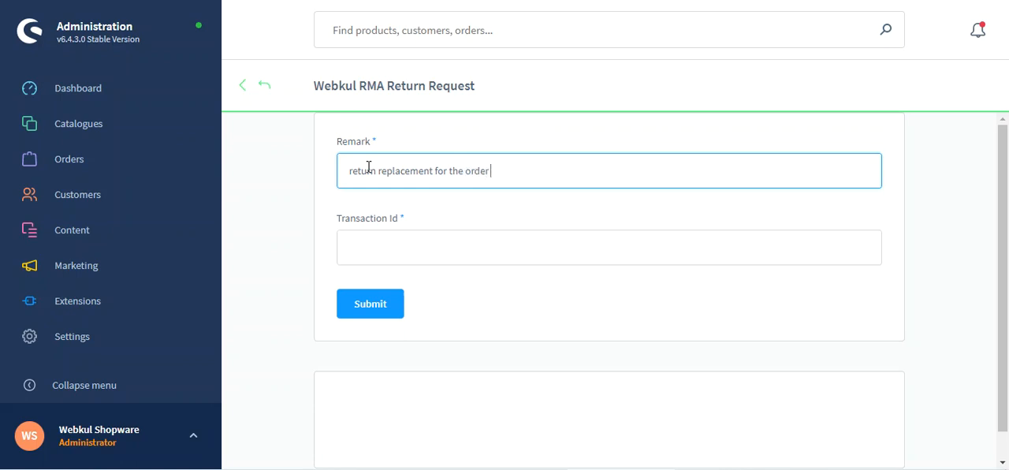
left_click(370, 233)
type("123123123132")
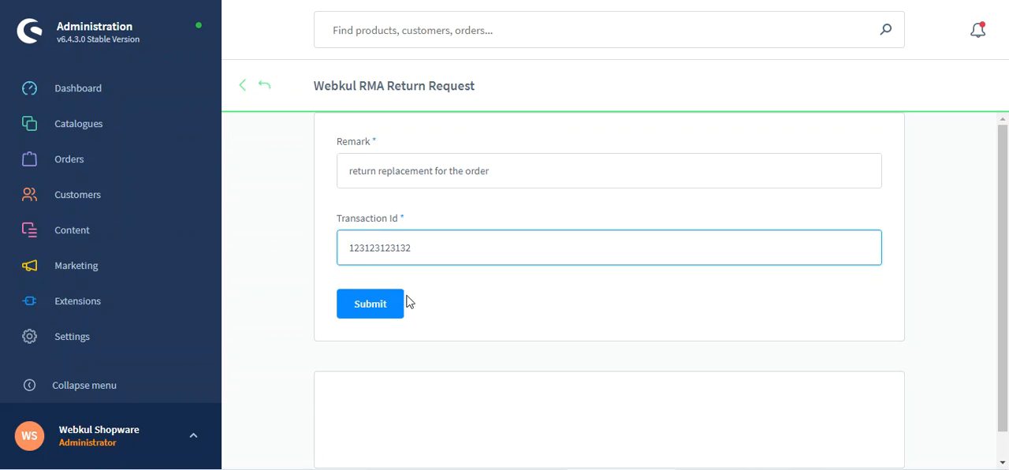
left_click(373, 308)
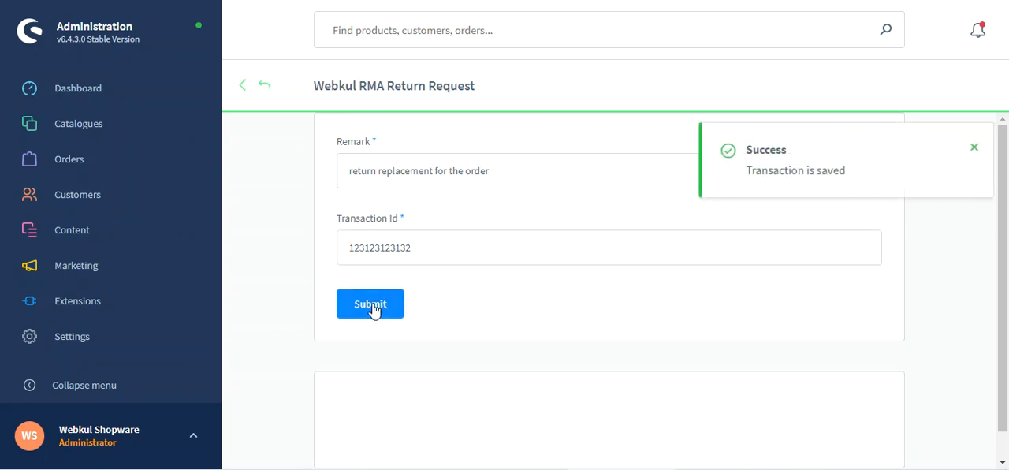
left_click(373, 307)
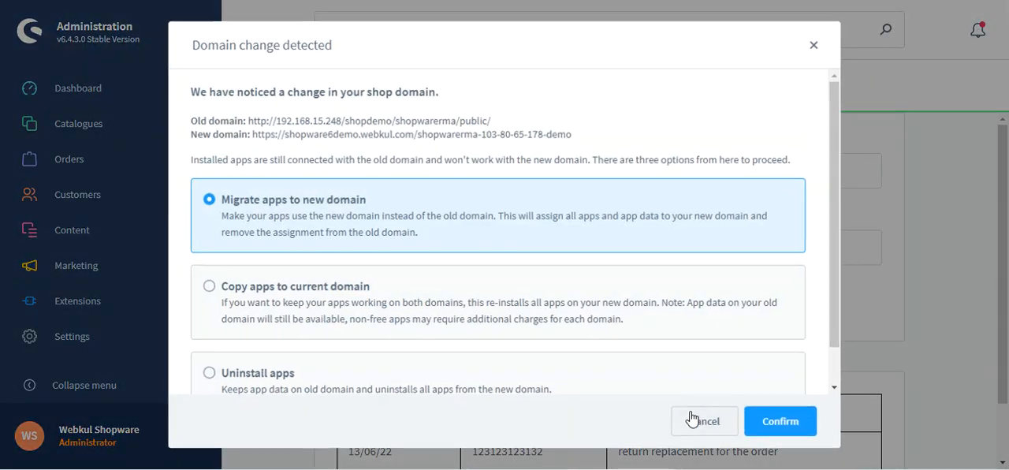
- Dismiss the domain change dialog and review the recorded transaction's date, ID and remark
left_click(691, 419)
scroll(685, 403, "down", 1)
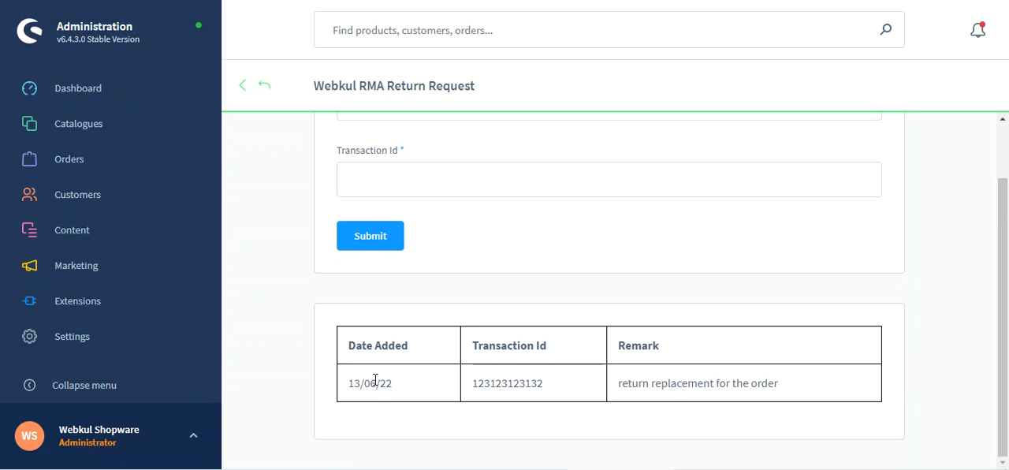
left_click_drag(629, 386, 775, 381)
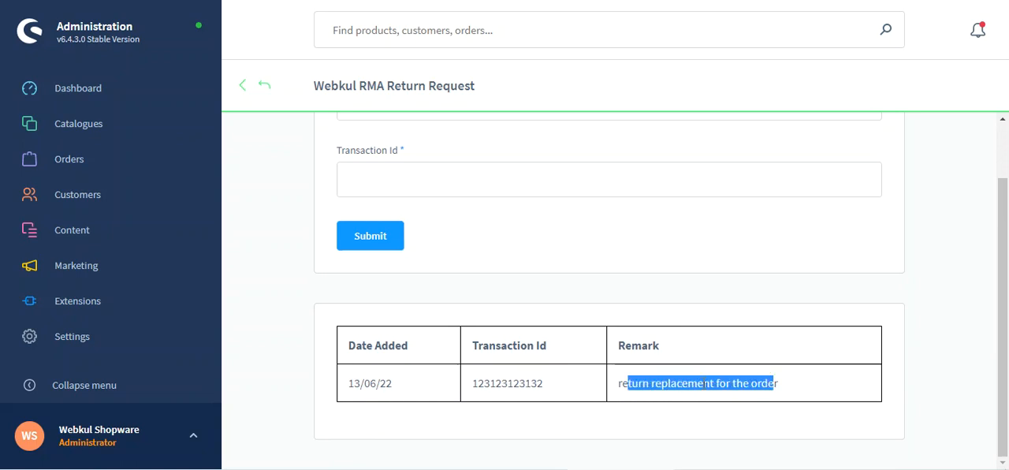
scroll(462, 338, "up", 1)
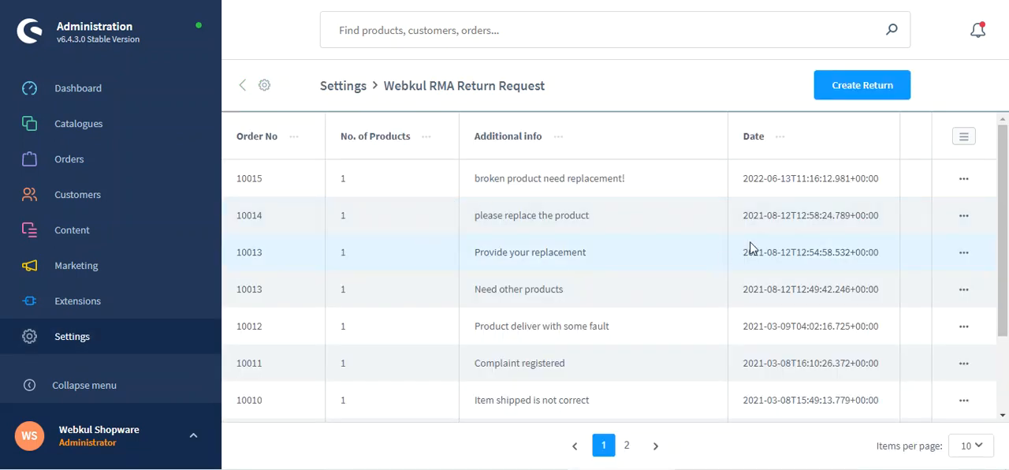
- From the request list, open the return details of the "broken product need replacement!" request and set the Bicycle's return status to Completed
double_click(249, 179)
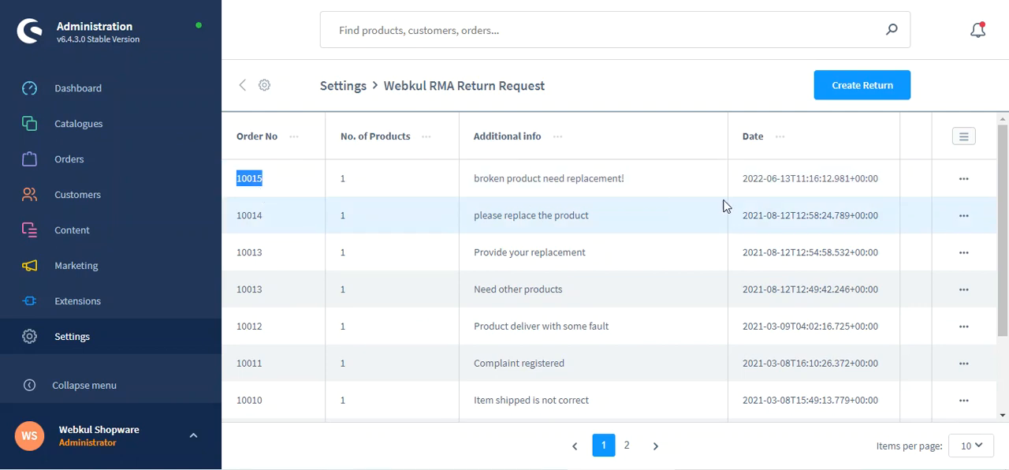
left_click(961, 180)
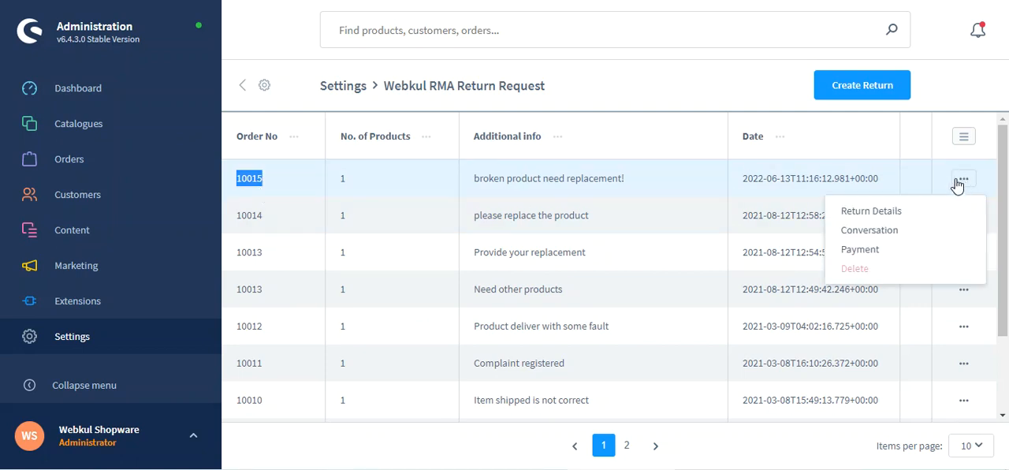
left_click(872, 211)
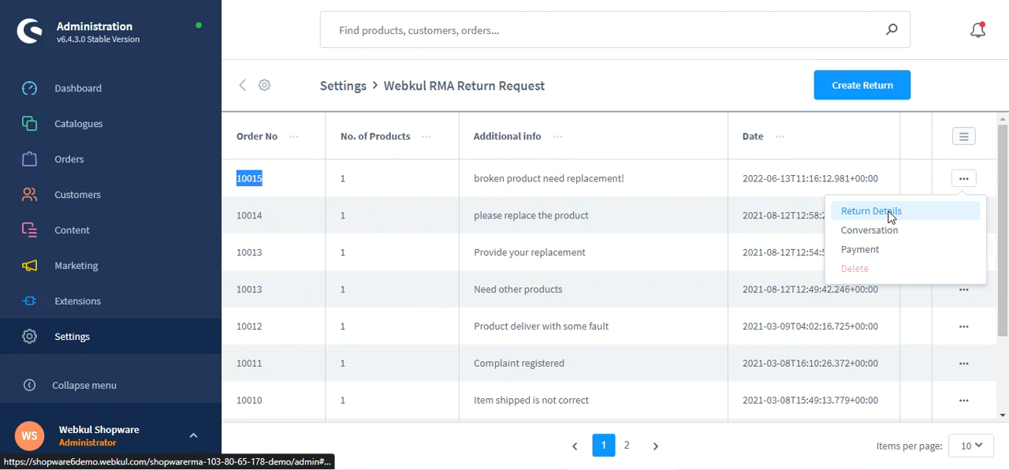
left_click_drag(1006, 195, 1007, 401)
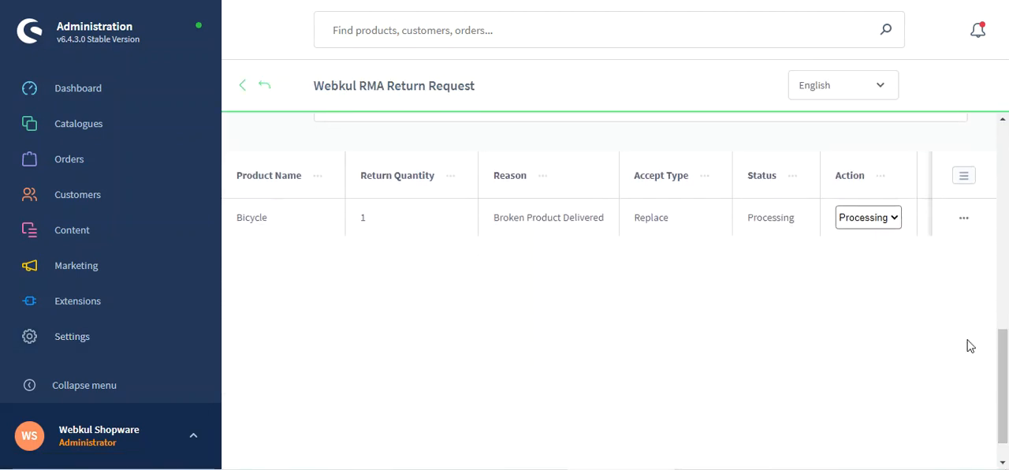
left_click(892, 222)
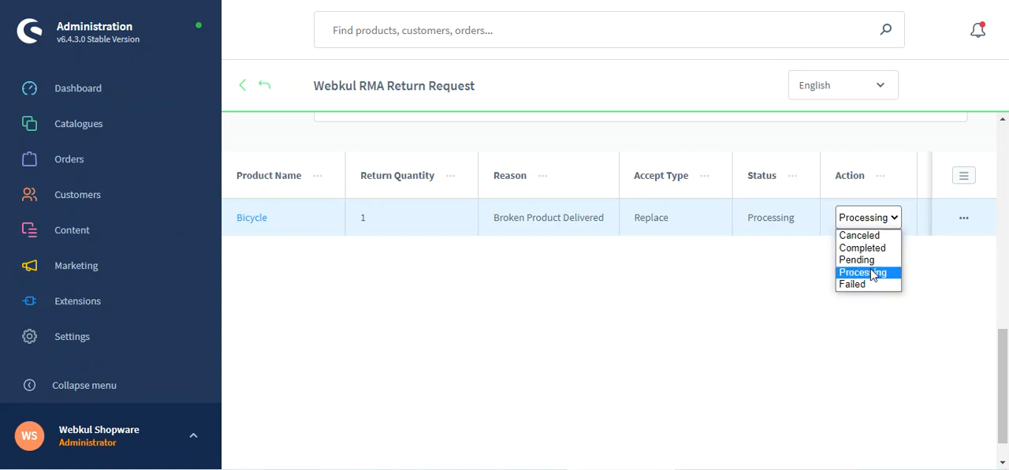
left_click(875, 249)
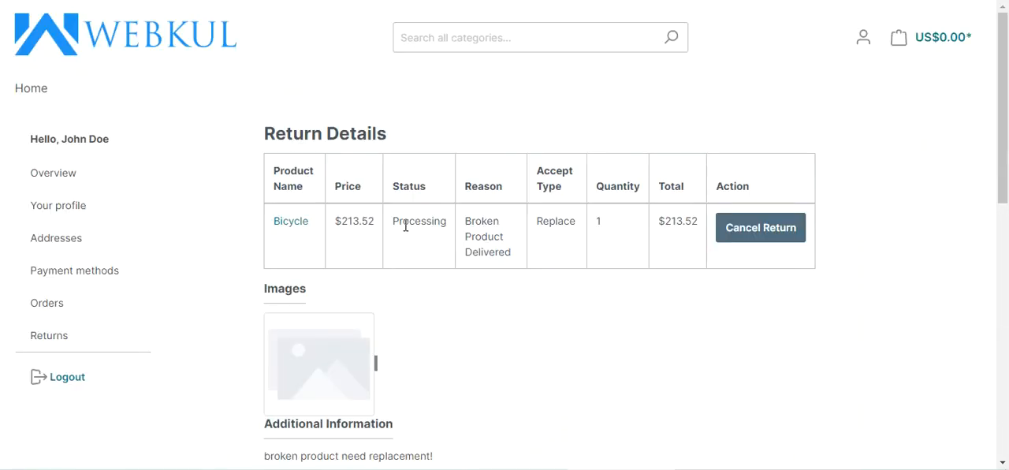
- Refresh the storefront return details page and check the Bicycle's status, action and accept type
double_click(406, 224)
key("F5")
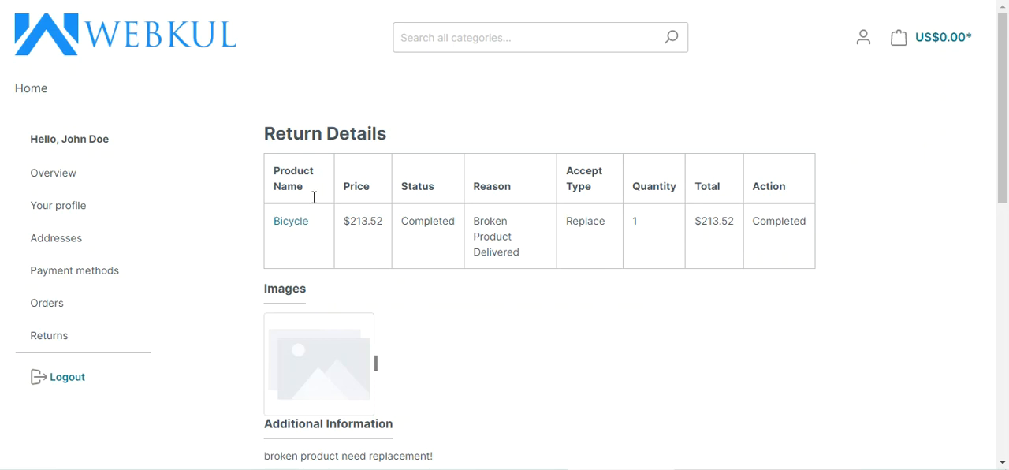
left_click_drag(767, 183, 788, 192)
left_click_drag(776, 222, 800, 223)
left_click_drag(567, 221, 605, 231)
- Send the message "replacement done" from the storefront return details and look over the page
scroll(486, 302, "down", 1)
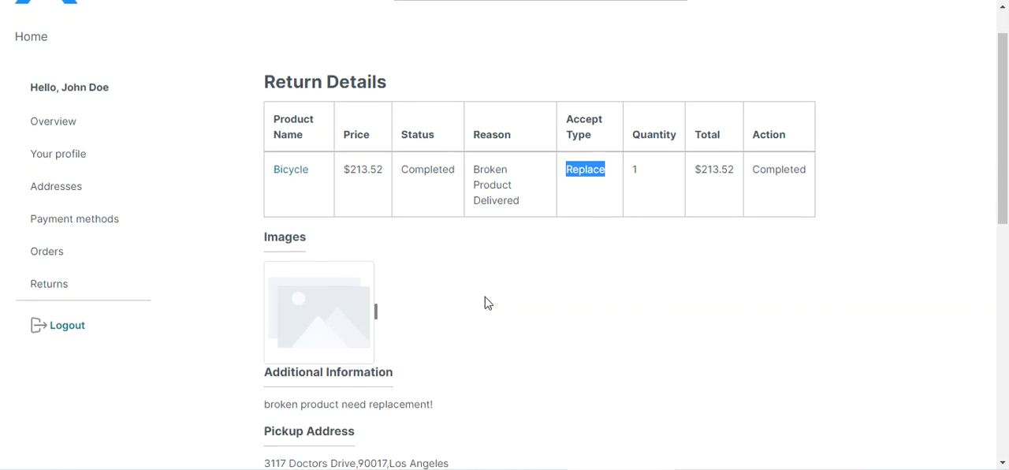
scroll(486, 302, "down", 5)
left_click(352, 269)
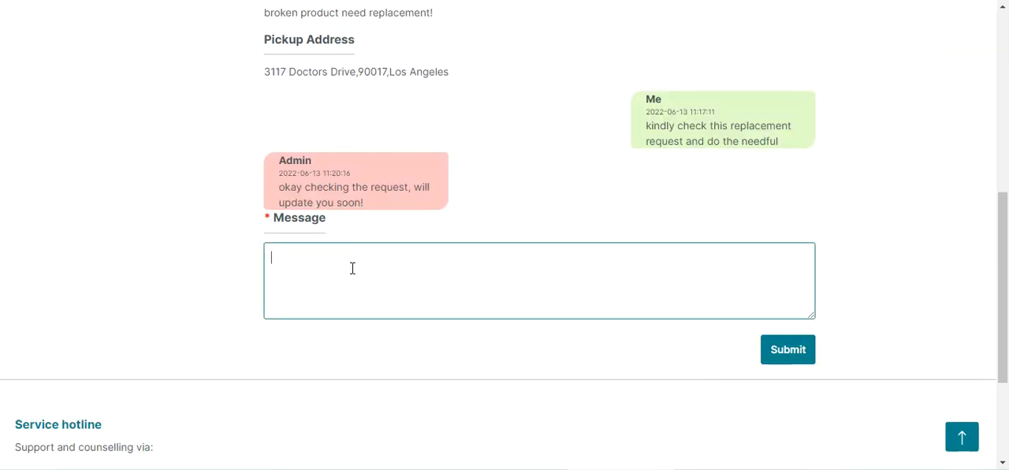
type("replacement done")
left_click(788, 348)
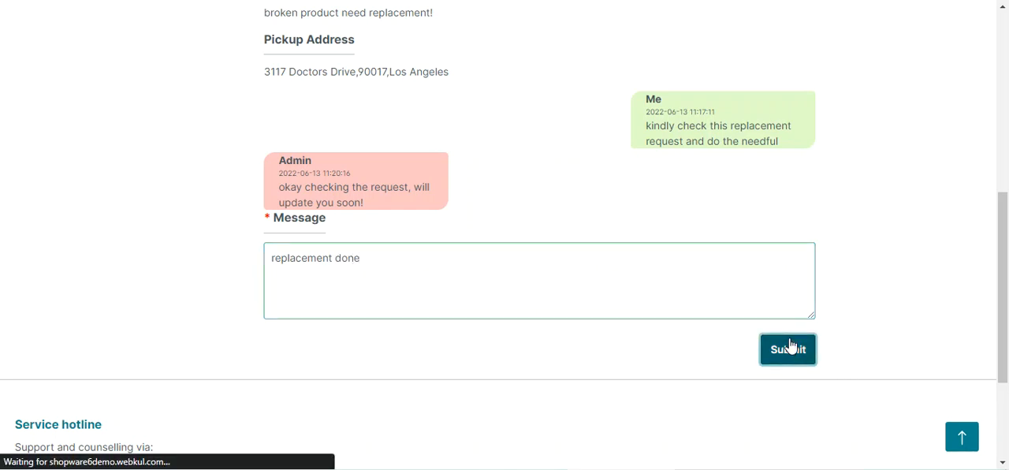
scroll(510, 316, "down", 4)
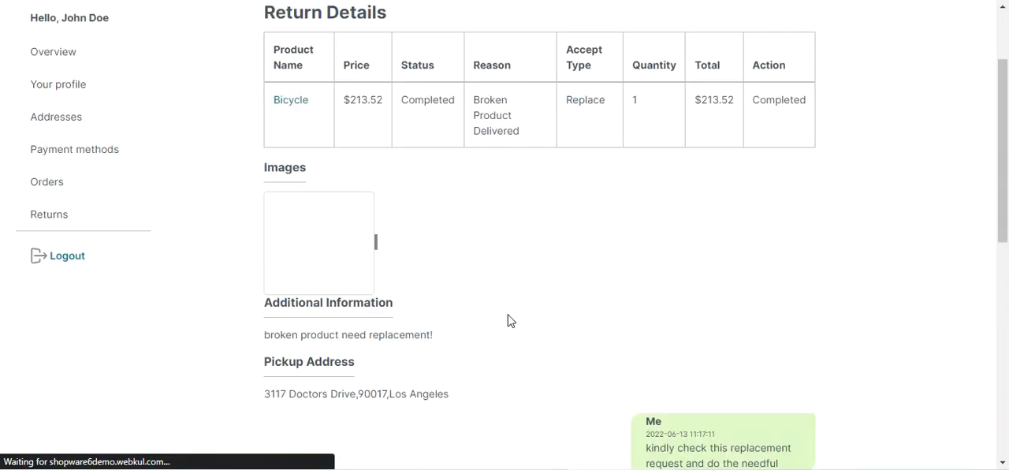
scroll(510, 321, "down", 3)
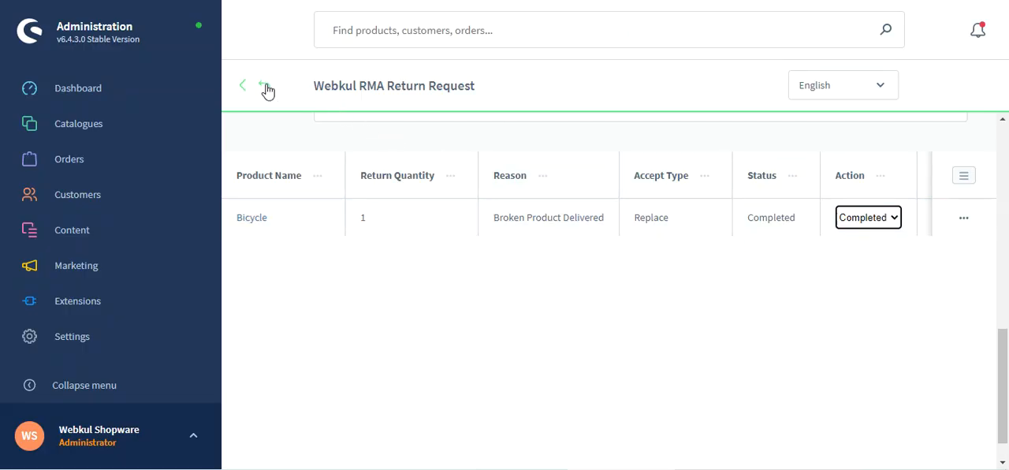
- In the administration, open the conversation of the "broken product need replacement!" request and send the reply "ok"
left_click(266, 85)
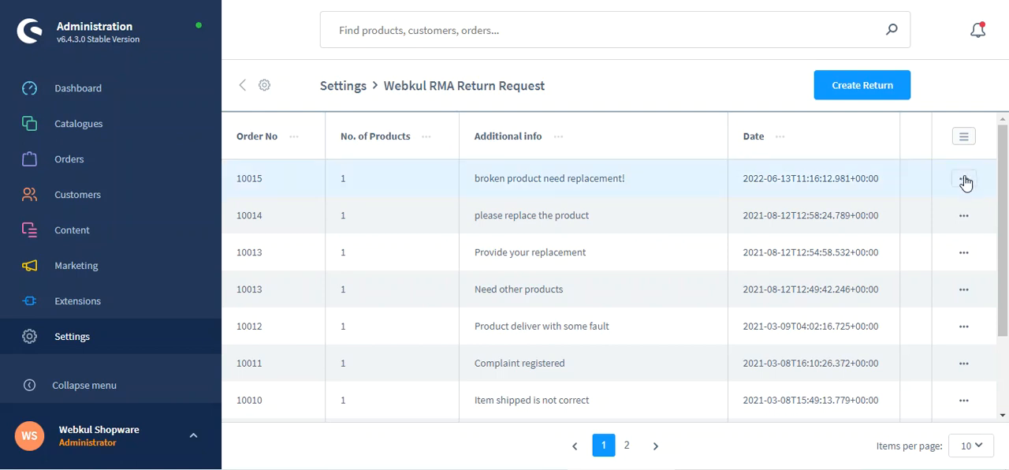
left_click(964, 180)
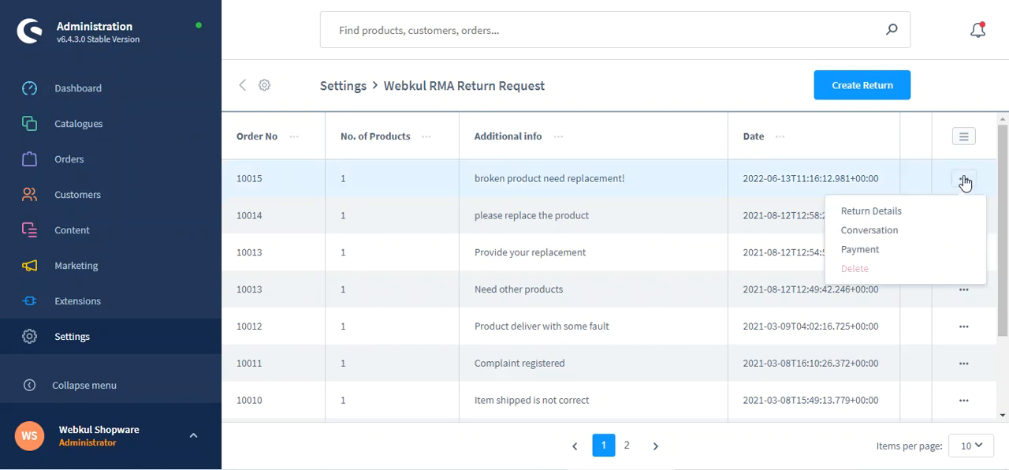
left_click(894, 235)
left_click(484, 324)
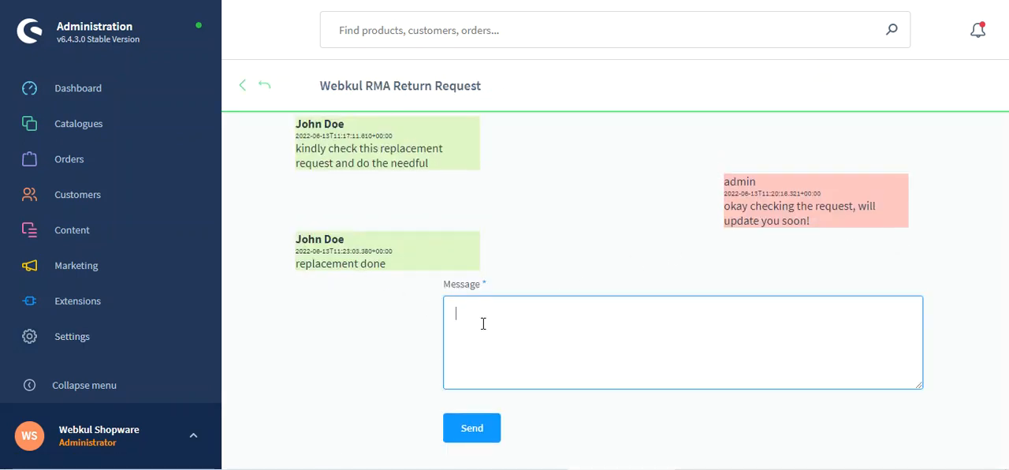
type("okay, thanks")
left_click(473, 430)
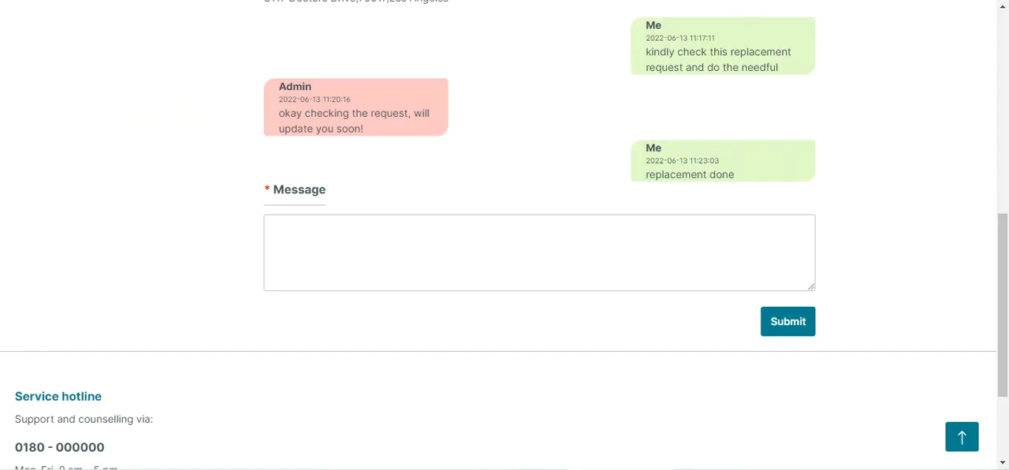
- Switch to the storefront return details page and log out of the customer account
scroll(424, 226, "up", 7)
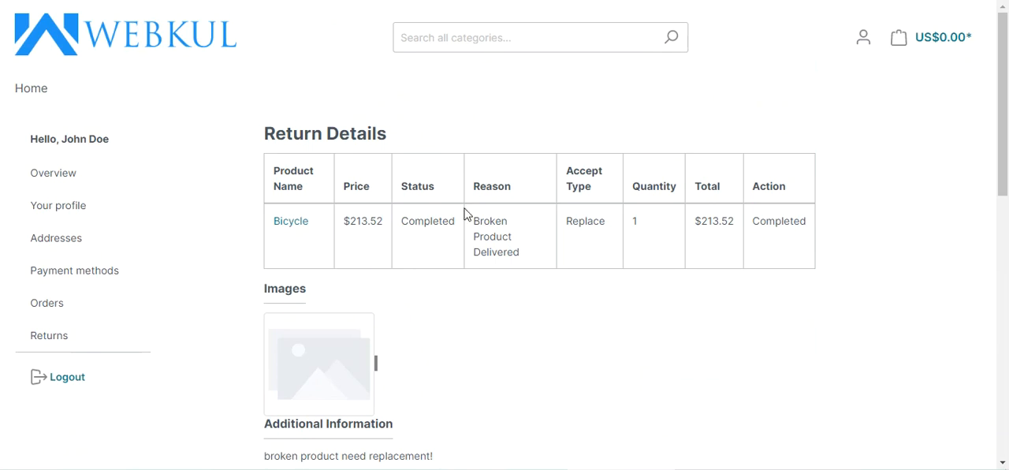
left_click(862, 41)
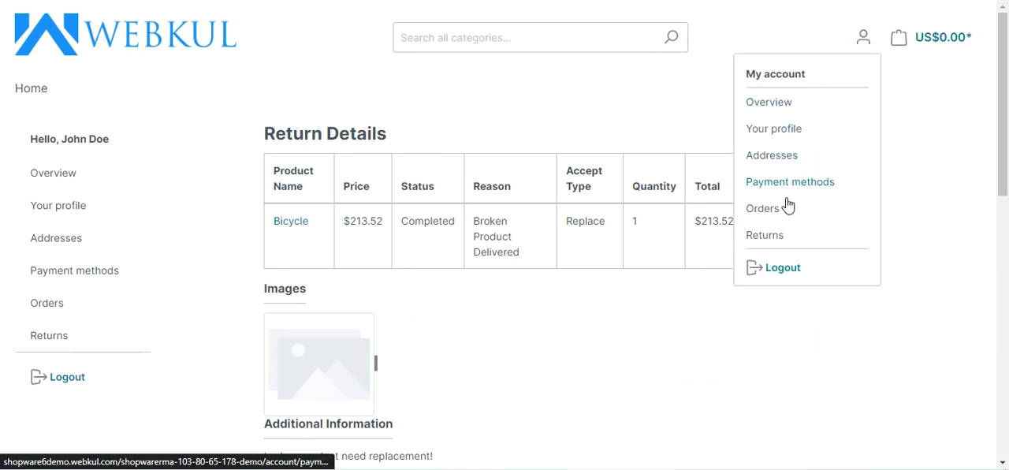
left_click(779, 270)
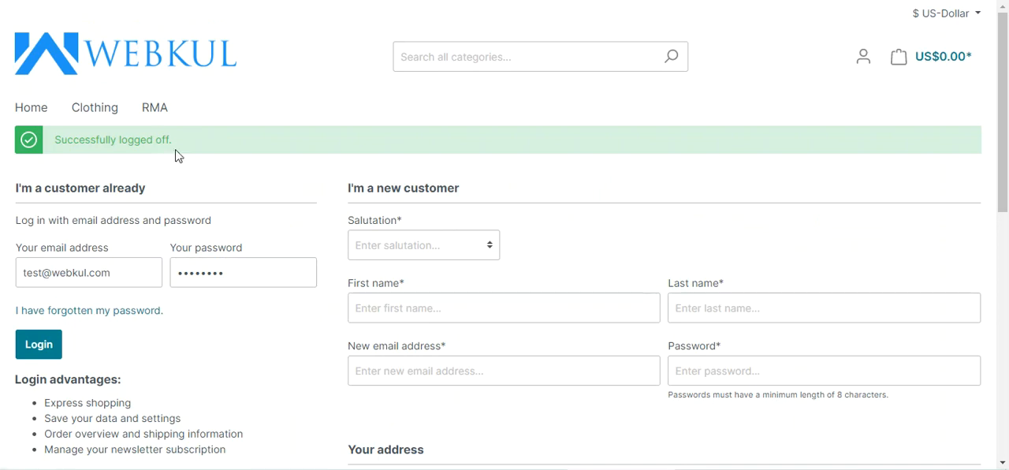
- Add the Bicycle from the RMA category to the shopping cart and proceed to checkout
left_click(162, 118)
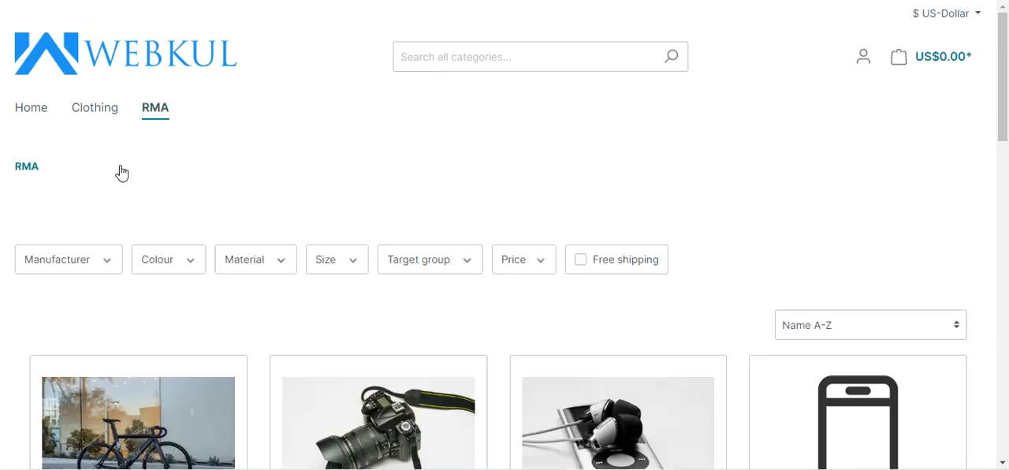
scroll(214, 299, "down", 5)
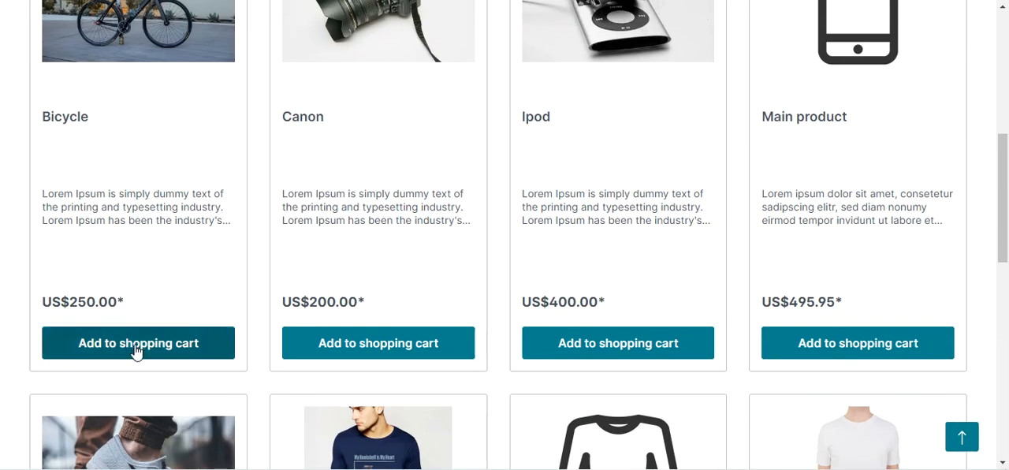
left_click(135, 345)
left_click(853, 398)
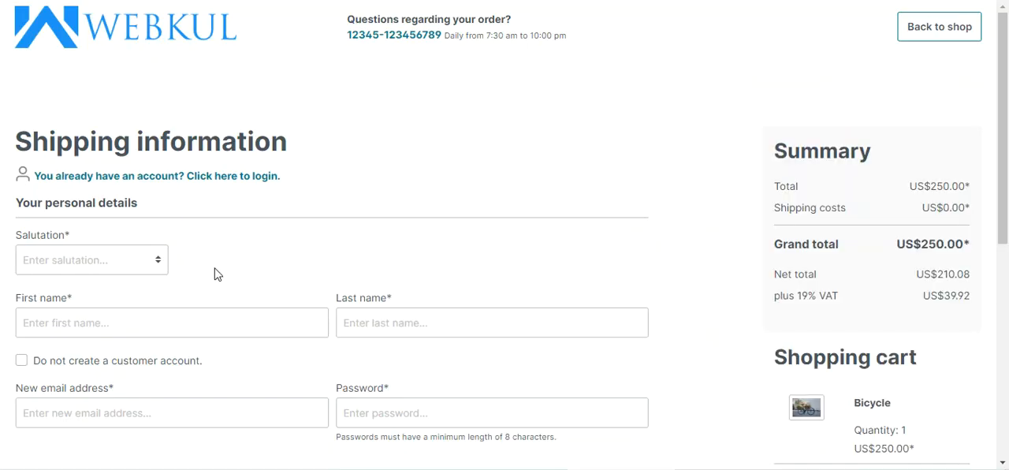
- Choose not to create a customer account and fill in the guest's name, email and address from the saved address suggestions
scroll(217, 274, "down", 2)
left_click(21, 213)
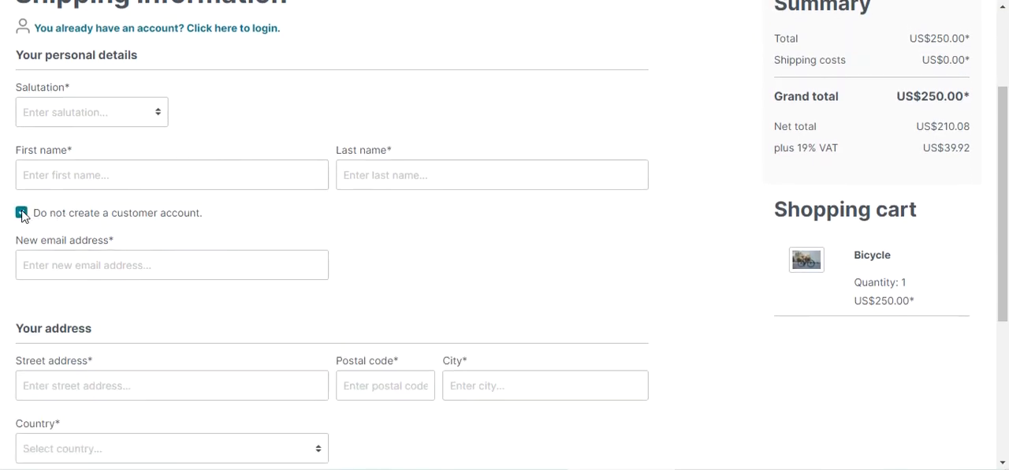
scroll(87, 228, "down", 2)
left_click(128, 116)
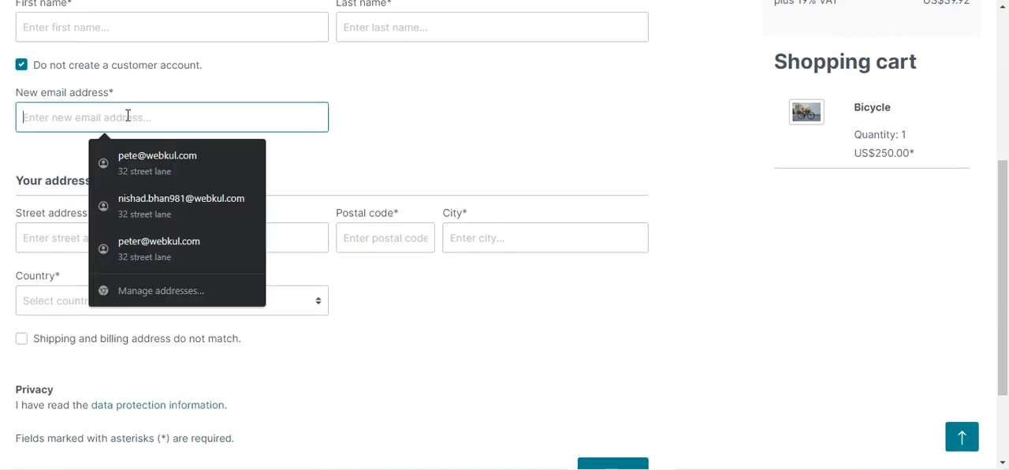
left_click(150, 155)
left_click(120, 235)
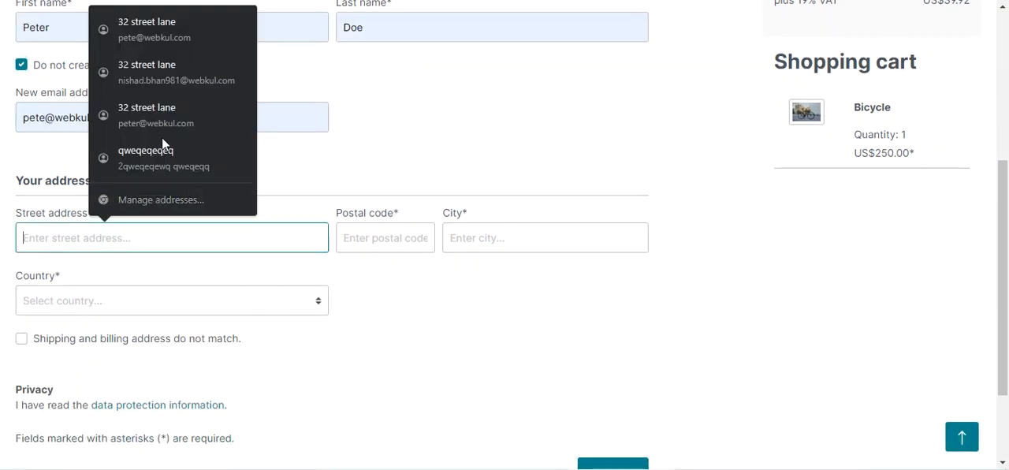
left_click(171, 64)
- Set the shipping country to Germany and the state to Rhineland-Palatinate
left_click(158, 304)
left_click(129, 337)
left_click(394, 312)
left_click(418, 211)
left_click(390, 356)
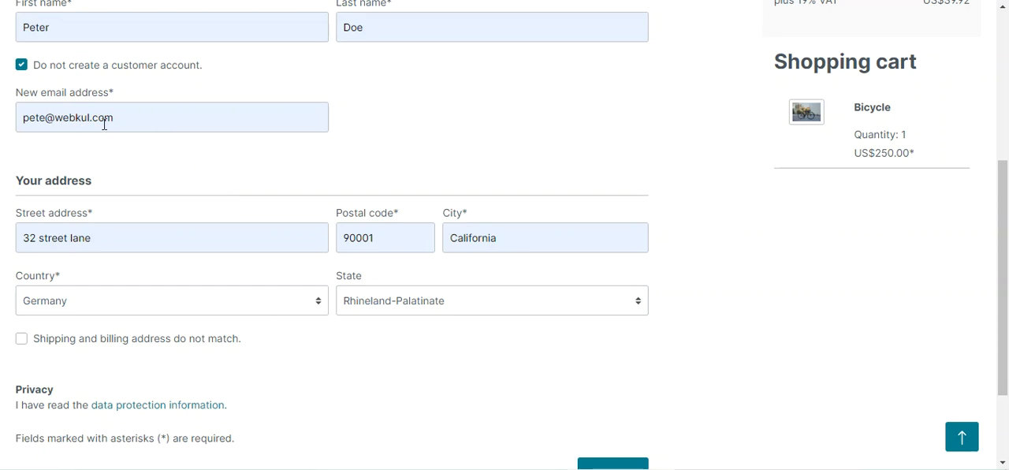
- Set the salutation to Mr. and submit the guest's shipping information
left_click_drag(116, 119, 10, 117)
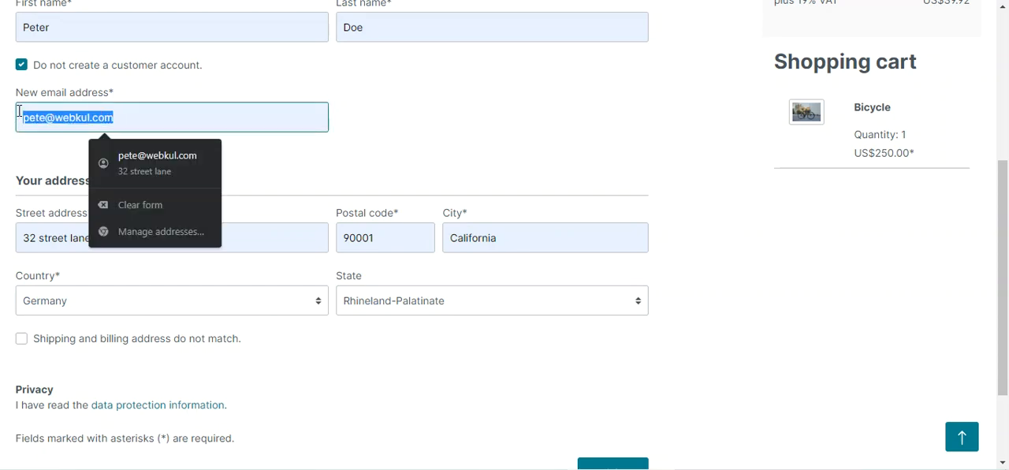
left_click(572, 151)
scroll(619, 335, "down", 3)
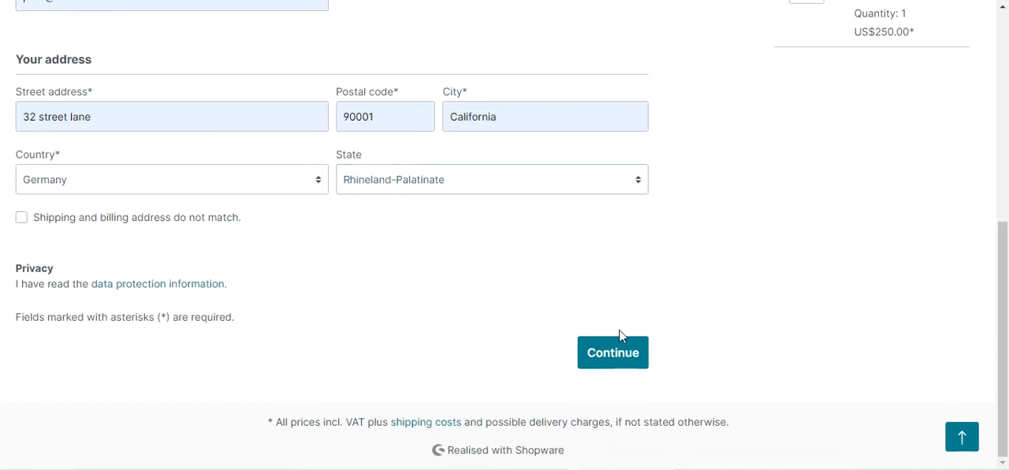
left_click(614, 354)
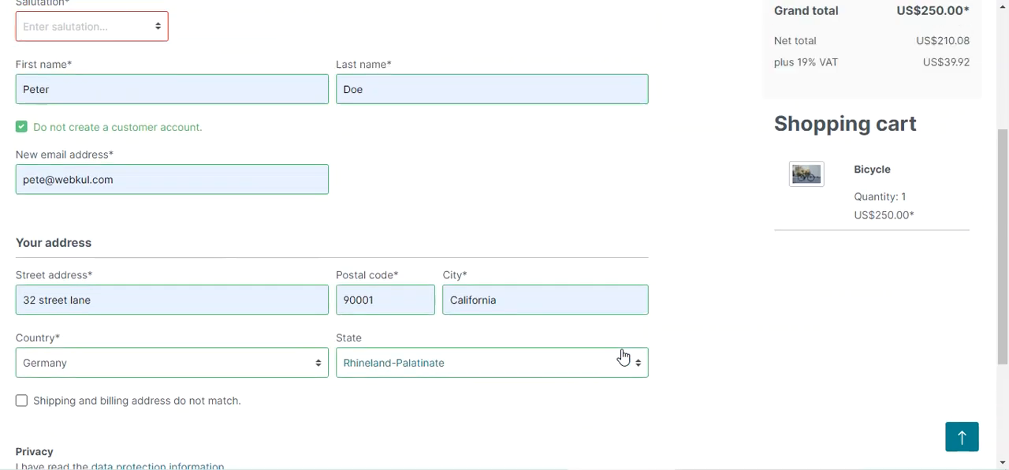
left_click(143, 33)
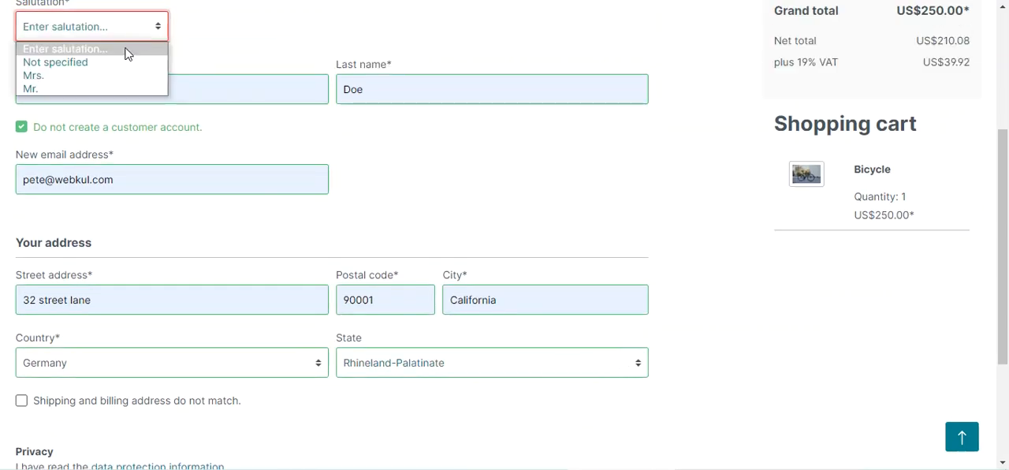
left_click(83, 88)
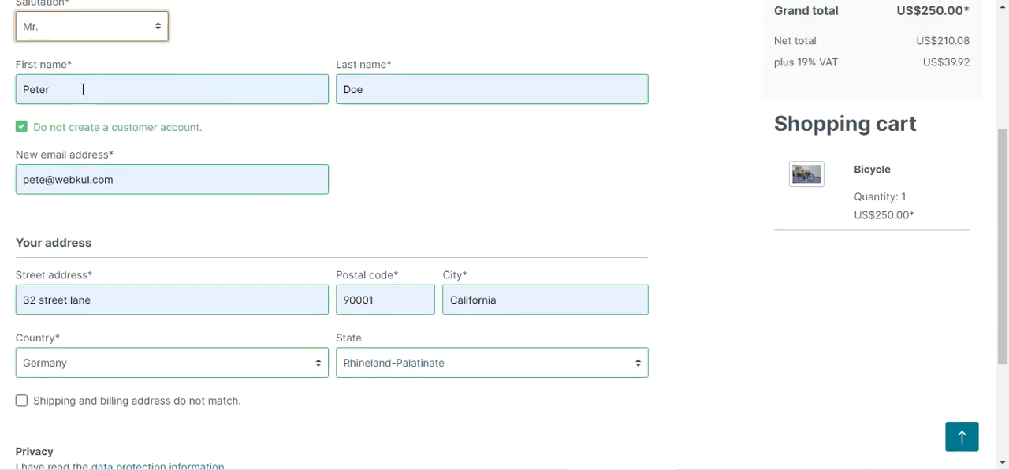
scroll(597, 335, "down", 3)
left_click(625, 355)
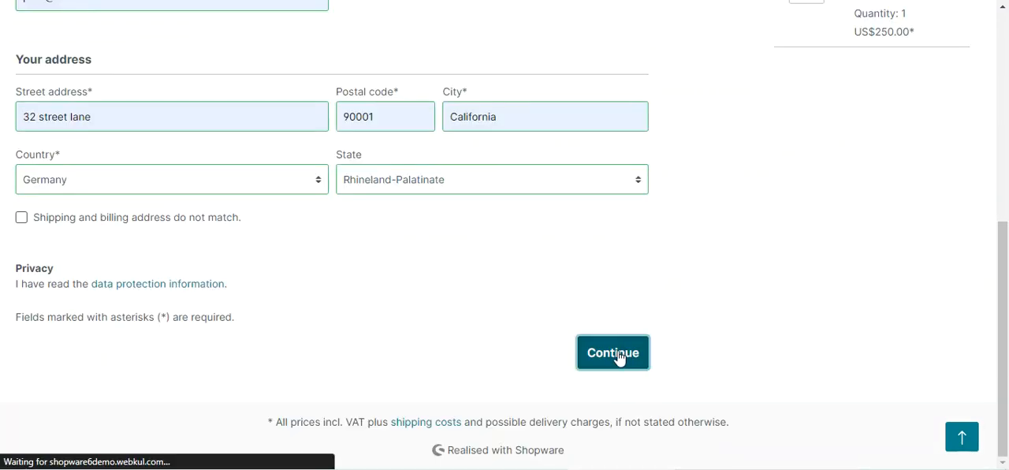
- Accept the terms and conditions and submit the Bicycle order
left_click(189, 242)
scroll(370, 288, "down", 5)
scroll(376, 290, "down", 2)
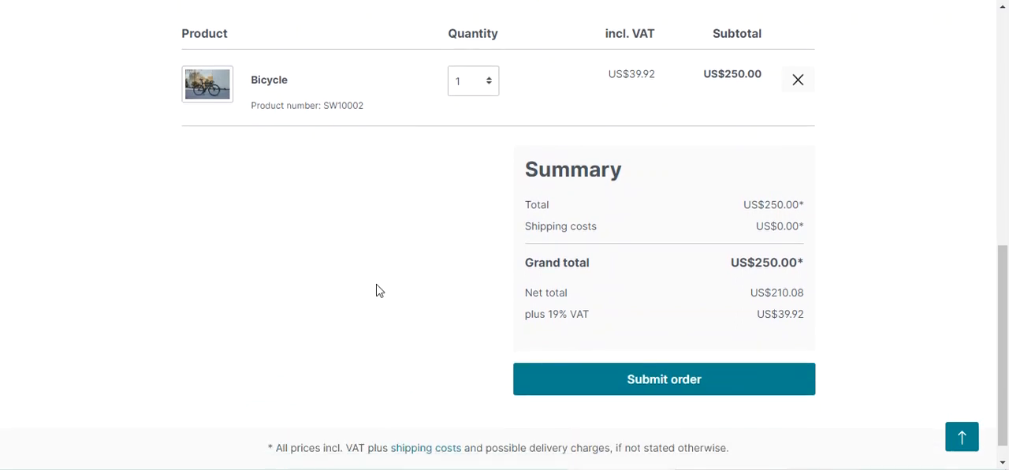
left_click(685, 364)
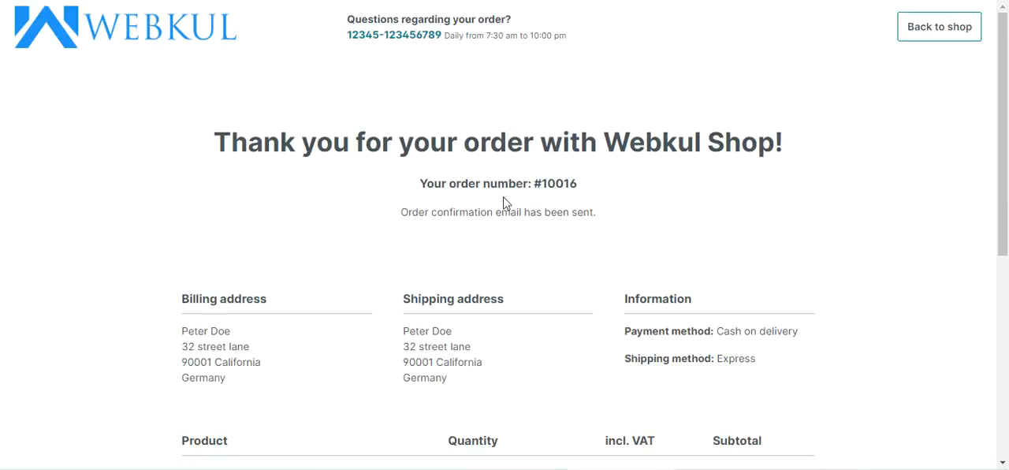
- Copy the order number from the order confirmation, go back to the shop and open the guest return page
double_click(556, 184)
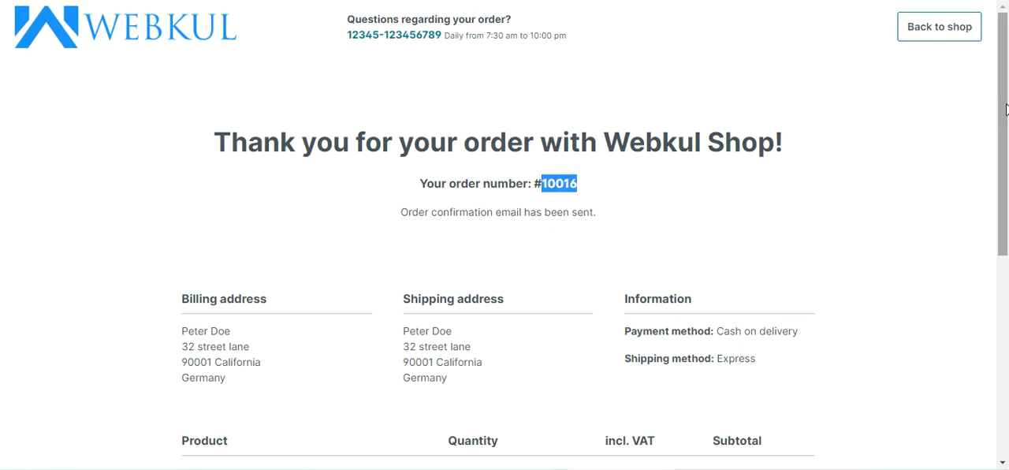
left_click(957, 33)
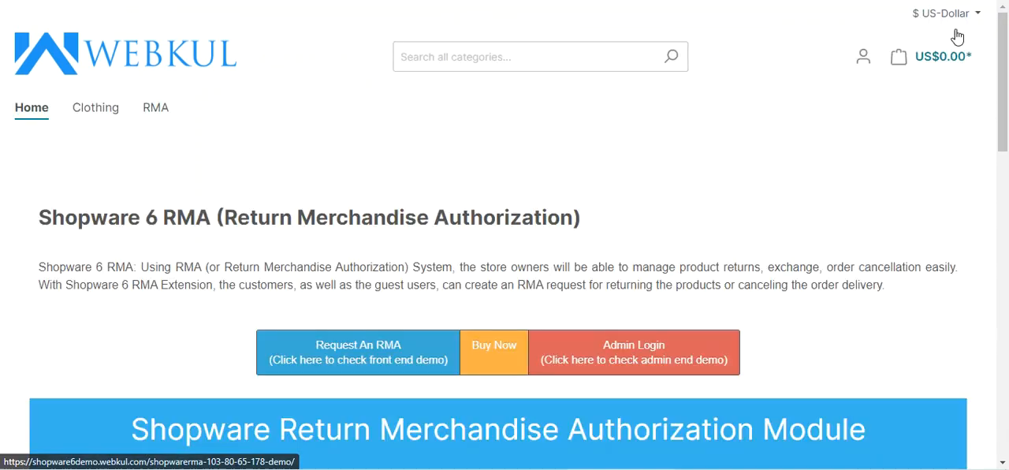
left_click(866, 62)
left_click(830, 104)
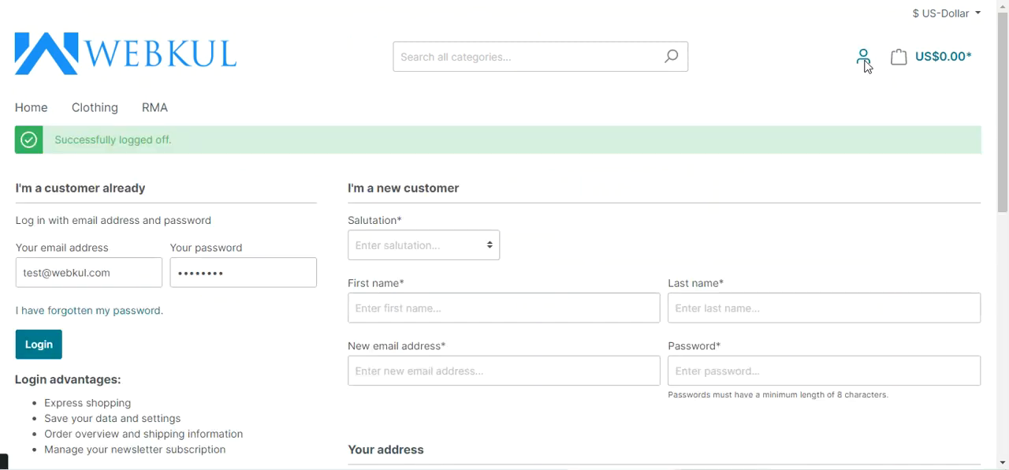
left_click(865, 63)
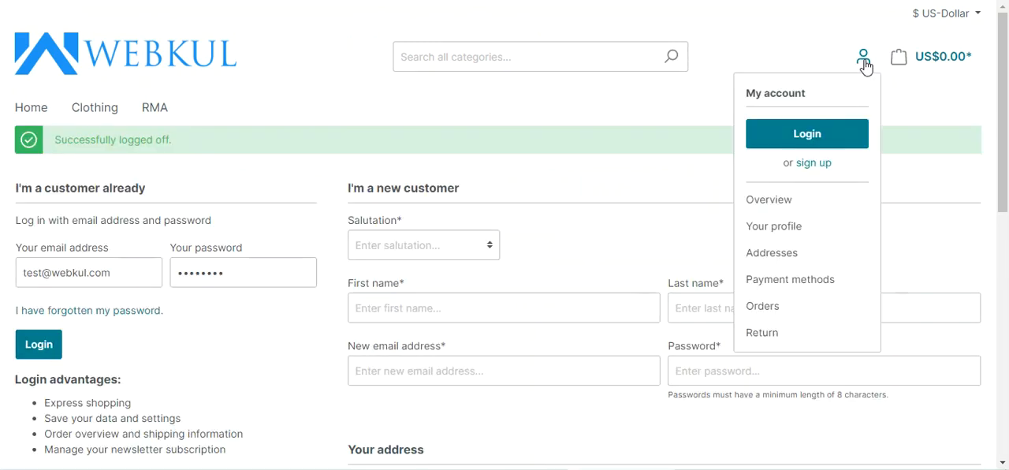
left_click(762, 335)
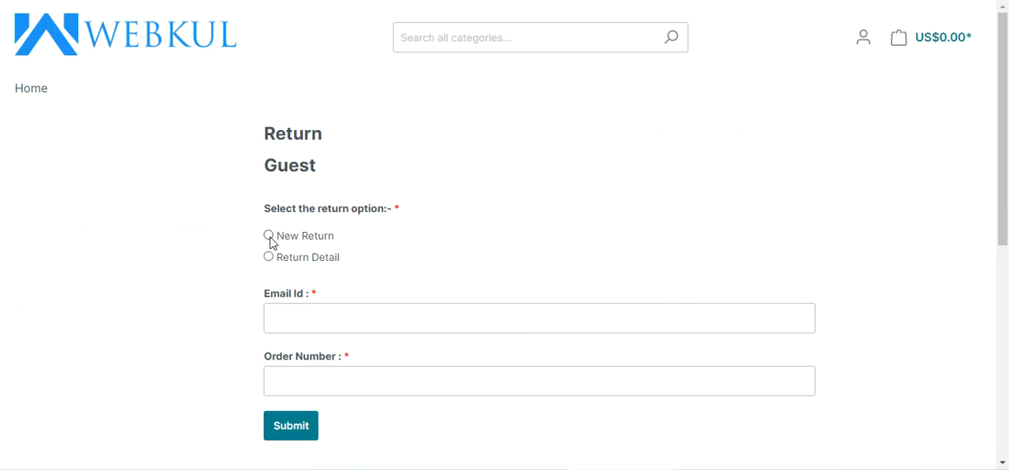
- Start a new guest return by submitting the guest's email and the order number
scroll(322, 248, "down", 1)
left_click(323, 242)
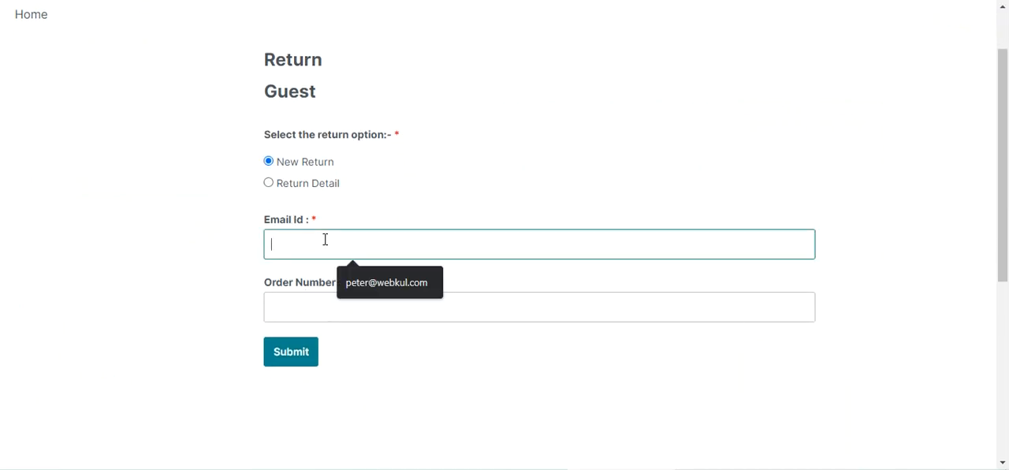
left_click(367, 292)
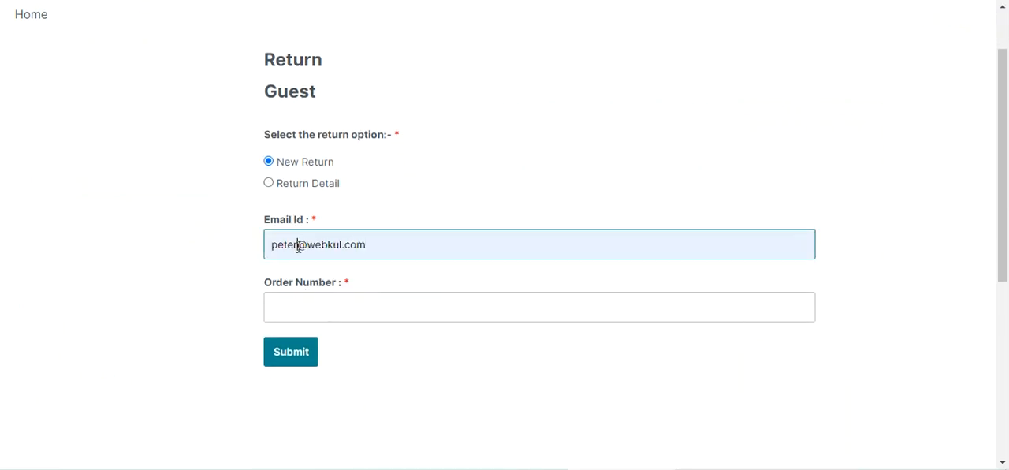
left_click(299, 246)
key("BackSpace")
left_click(313, 303)
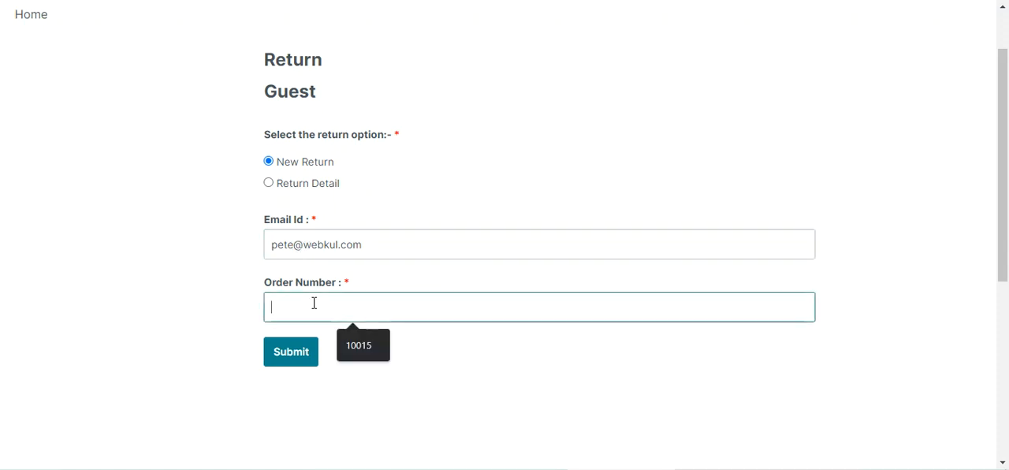
type("10016")
left_click(290, 356)
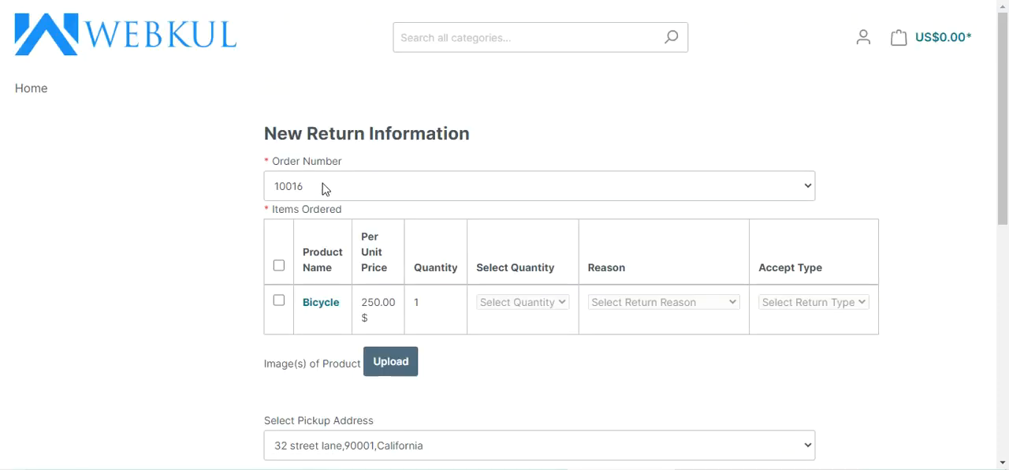
- Select the Bicycle for return with quantity 1, reason Product No Longer Needed and return type Refund
left_click(279, 302)
left_click(512, 301)
left_click(526, 326)
left_click(643, 306)
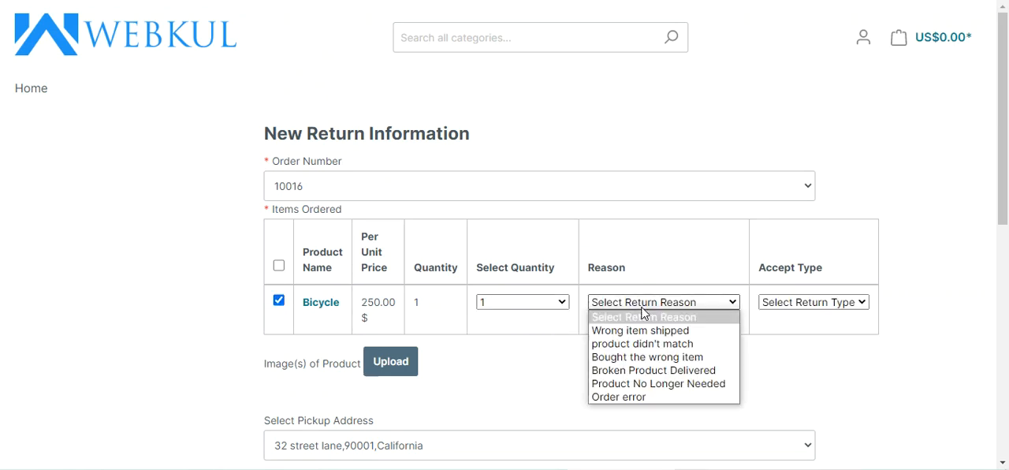
left_click(640, 384)
left_click(814, 305)
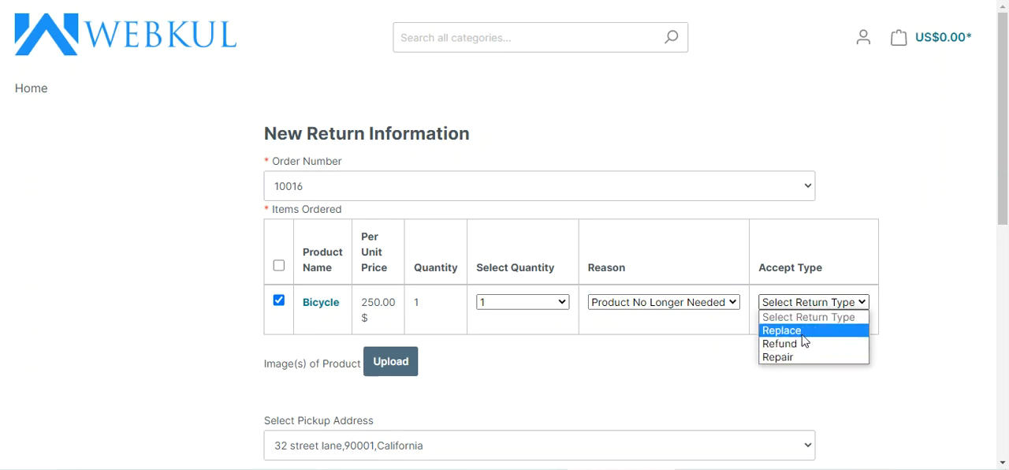
left_click(799, 345)
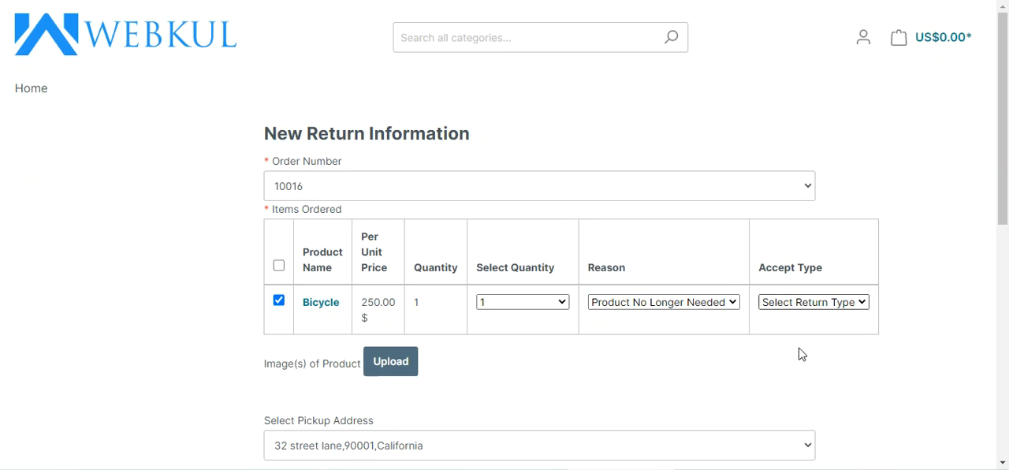
- Keep the saved pickup address, enter "test information" as additional information, agree to the Return Policy and request the return
scroll(465, 355, "down", 2)
left_click(365, 308)
left_click(366, 309)
scroll(344, 237, "down", 2)
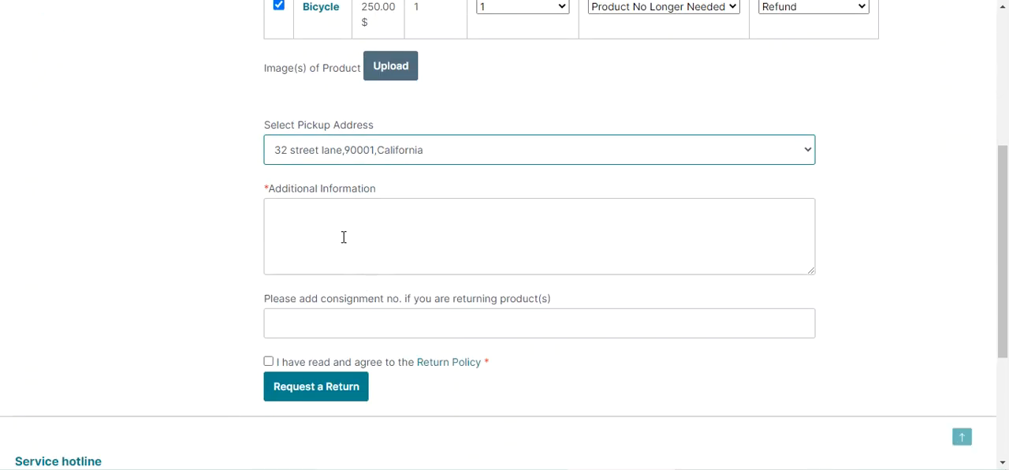
left_click(343, 236)
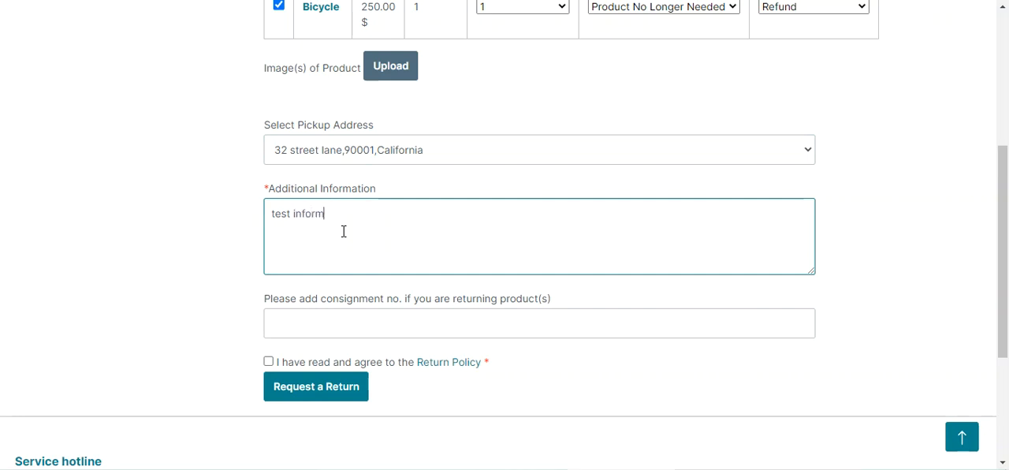
key("BackSpace")
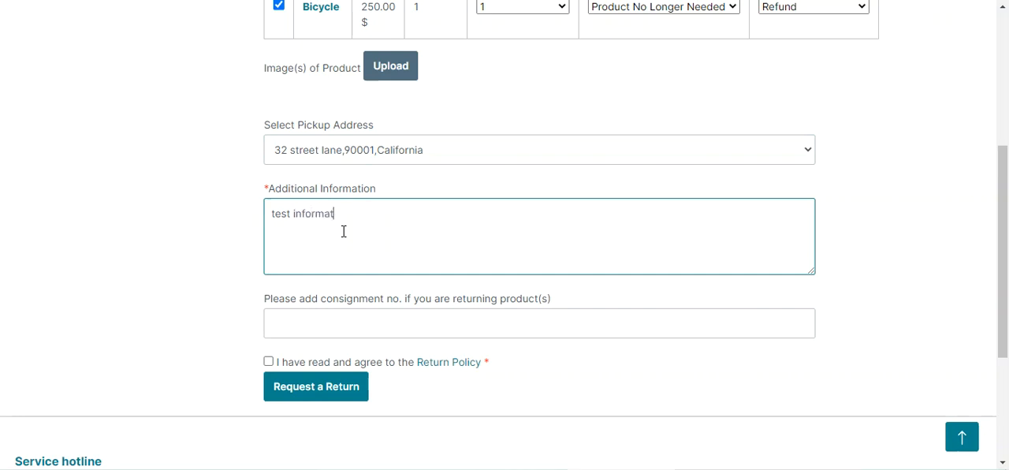
left_click(373, 331)
left_click(268, 362)
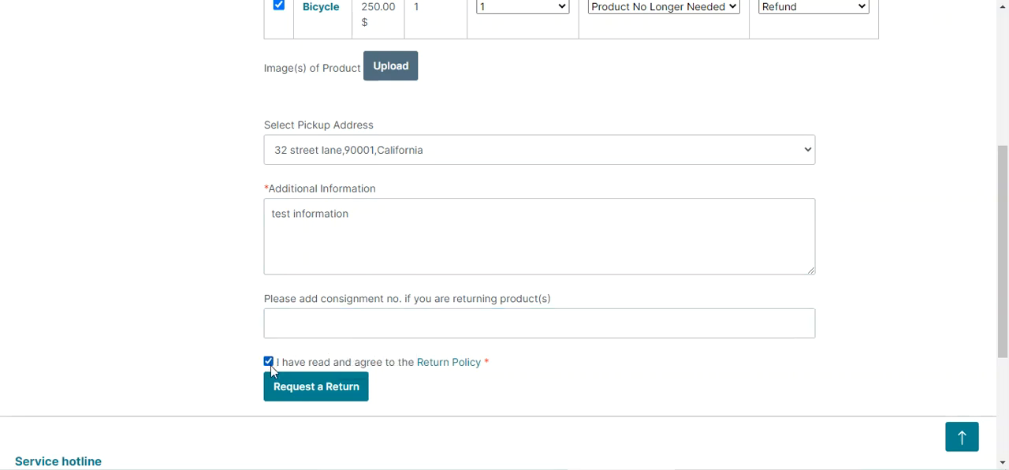
left_click(312, 392)
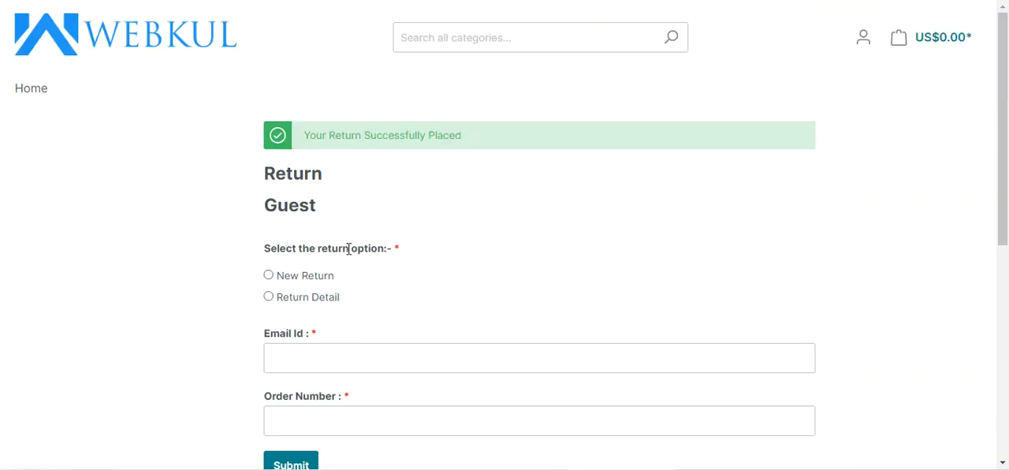
- Look up the guest return using Return Detail with the guest's email and order number, and open the Bicycle return
scroll(448, 216, "down", 3)
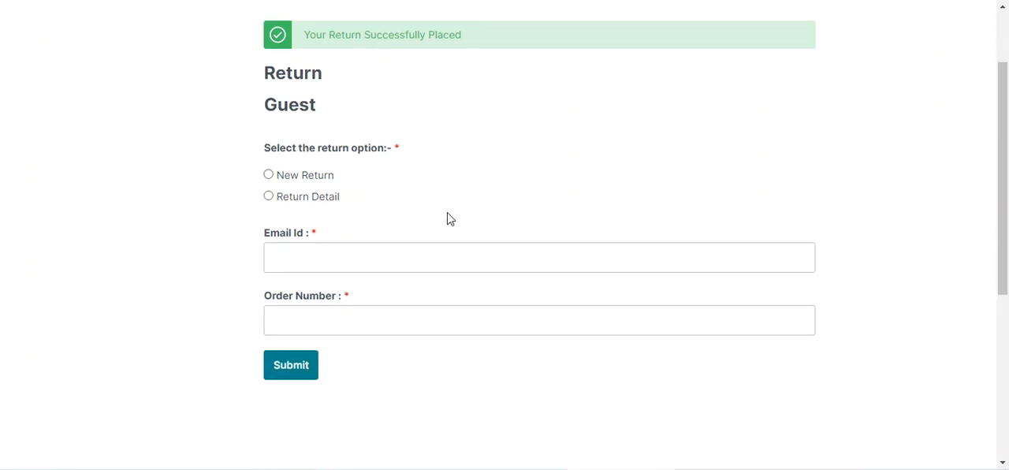
scroll(345, 226, "up", 1)
left_click(269, 149)
left_click(320, 212)
left_click(383, 250)
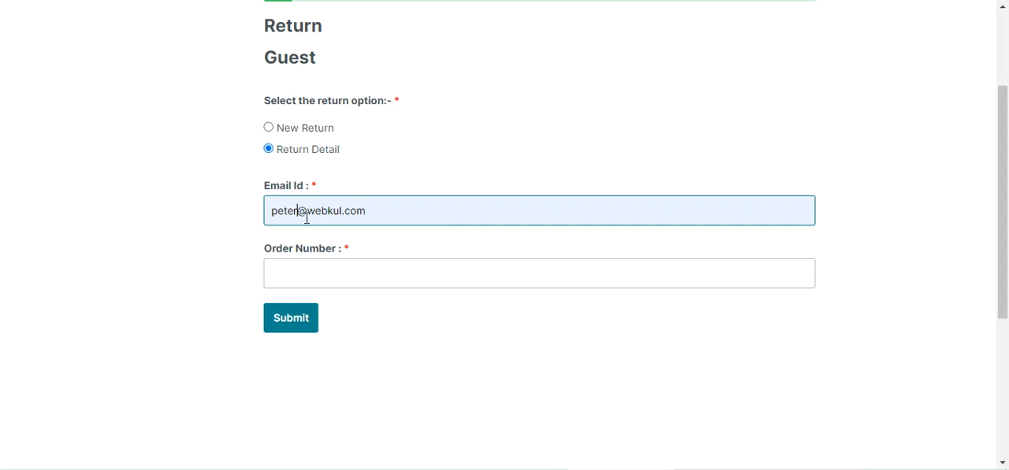
left_click(306, 218)
key("BackSpace")
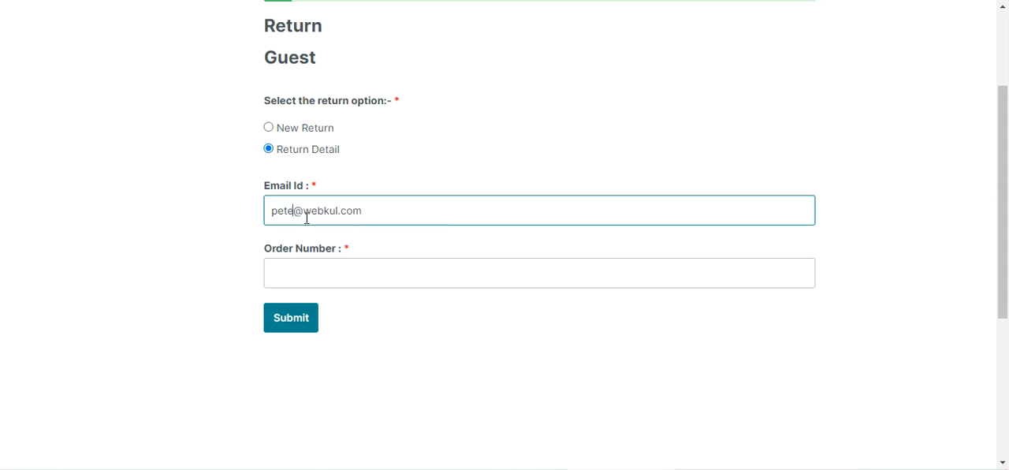
right_click(303, 268)
left_click(338, 146)
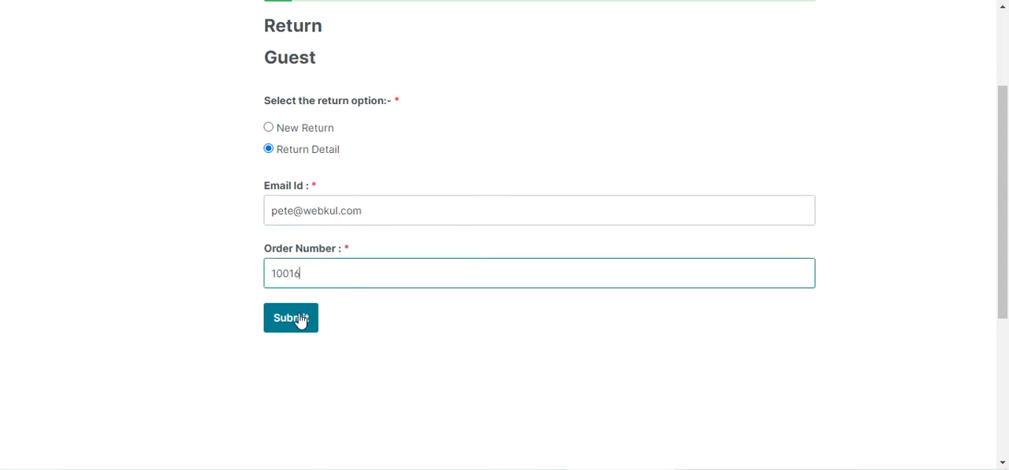
left_click(299, 320)
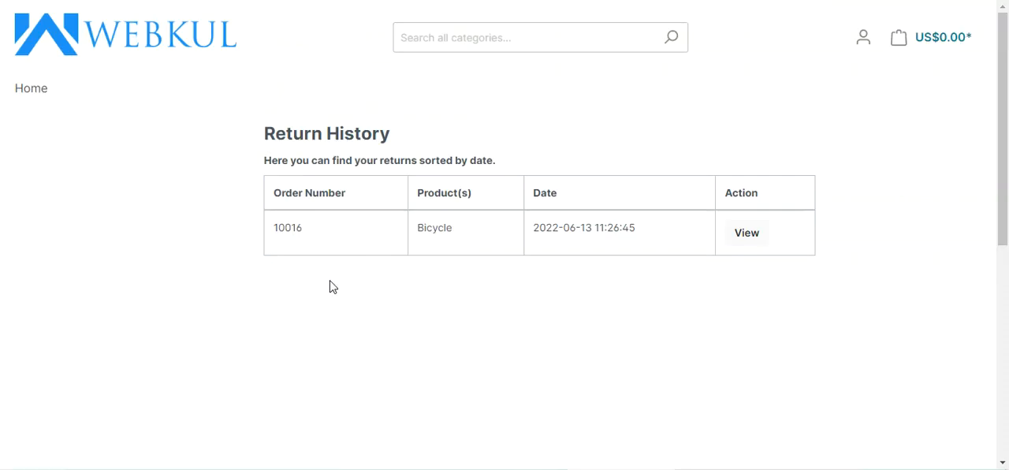
left_click(748, 241)
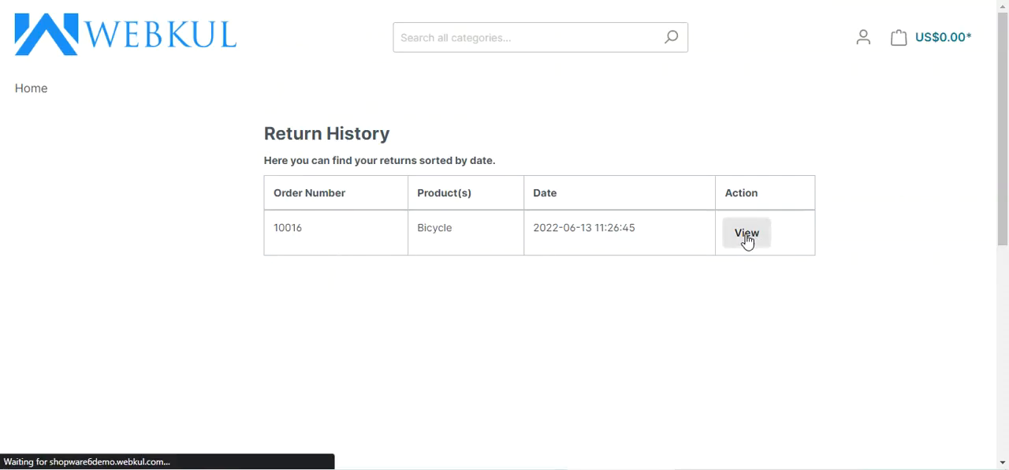
- Review the guest's Bicycle return details, checking the status, return reason, additional information and message area
scroll(412, 307, "down", 3)
scroll(418, 305, "up", 3)
scroll(466, 352, "down", 3)
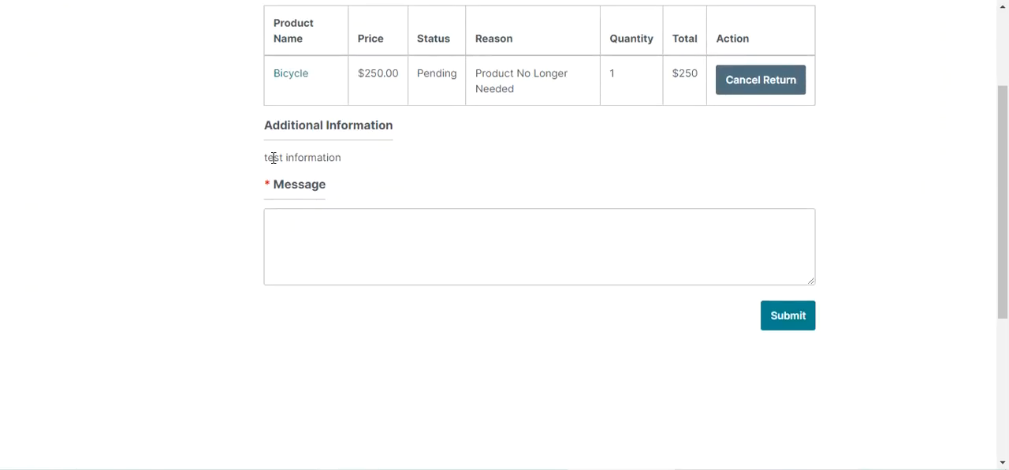
left_click(308, 231)
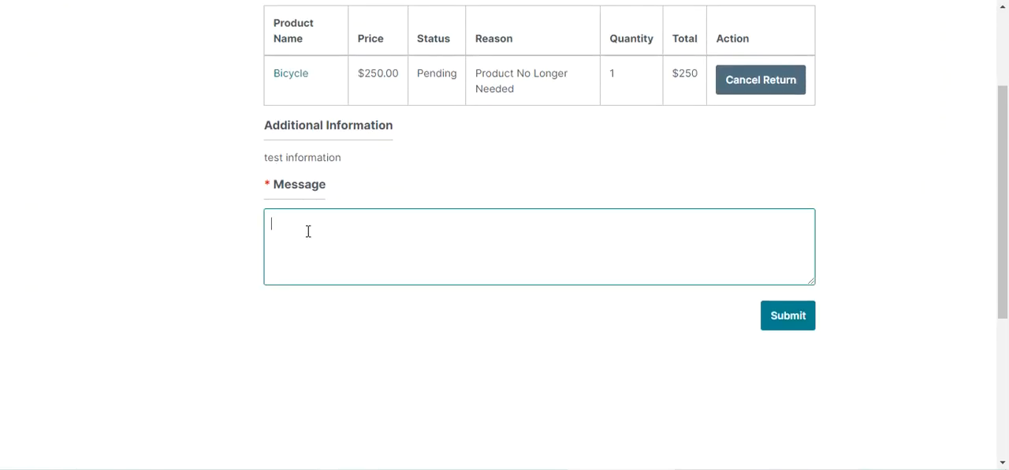
scroll(403, 218, "up", 1)
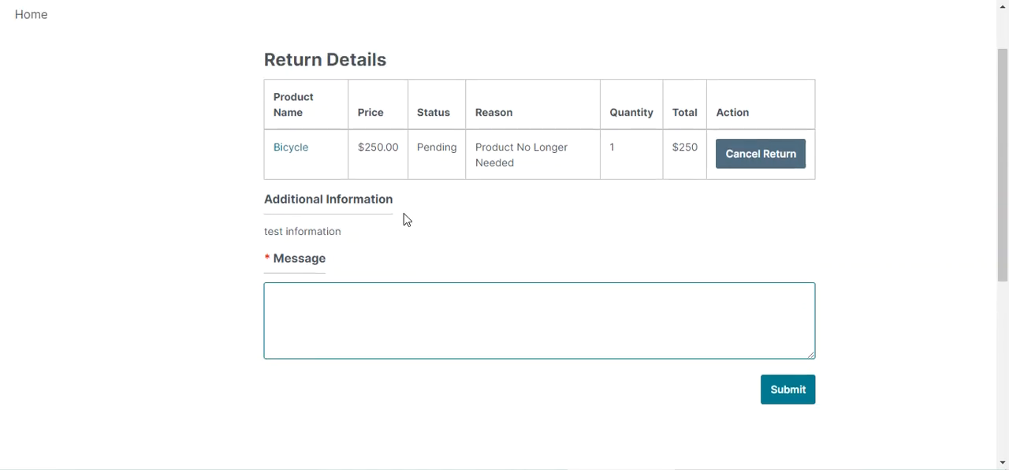
left_click_drag(486, 146, 505, 162)
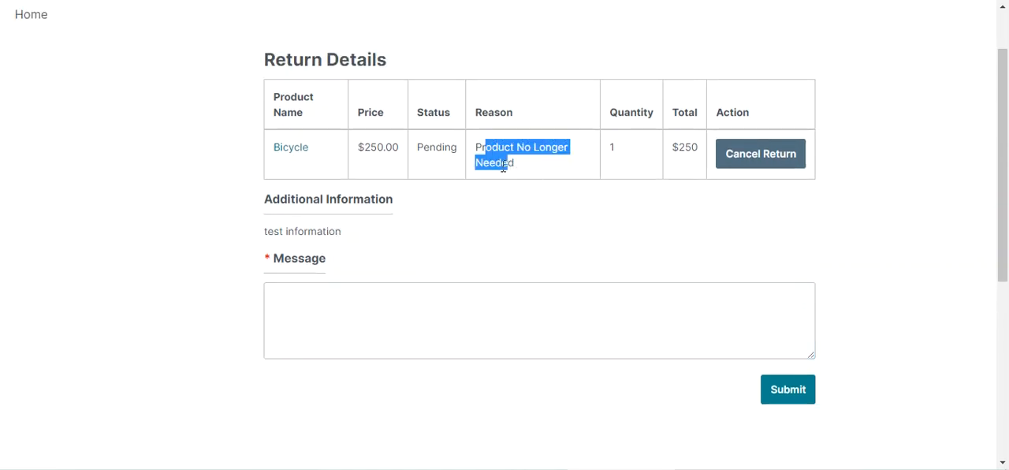
left_click_drag(426, 147, 462, 150)
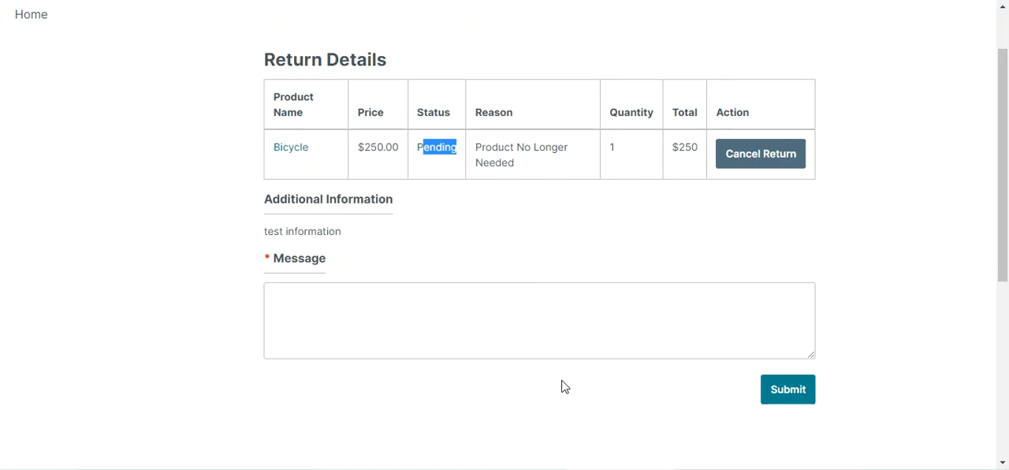
scroll(476, 300, "down", 2)
scroll(647, 317, "up", 2)
left_click(729, 325)
scroll(560, 297, "up", 1)
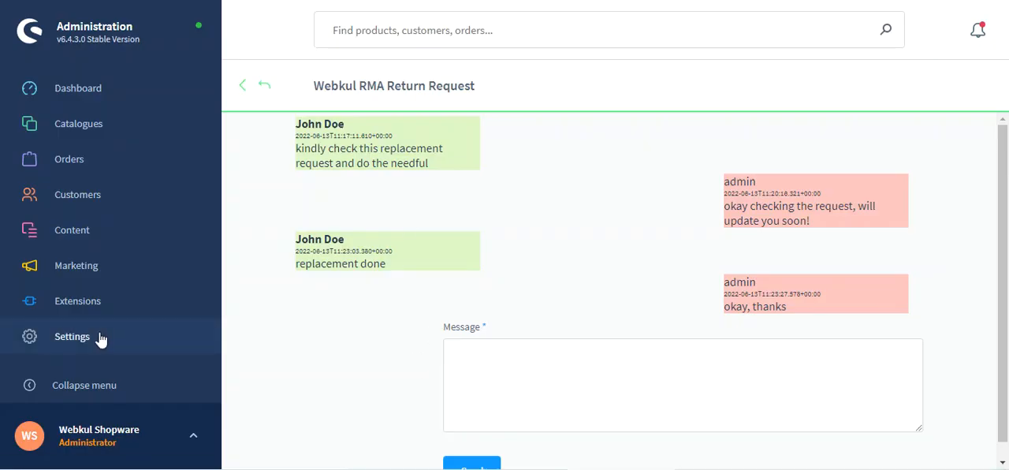
- Open the Webkul RMA Return Request list in the administration's extension settings and locate the guest's Bicycle return
left_click(106, 336)
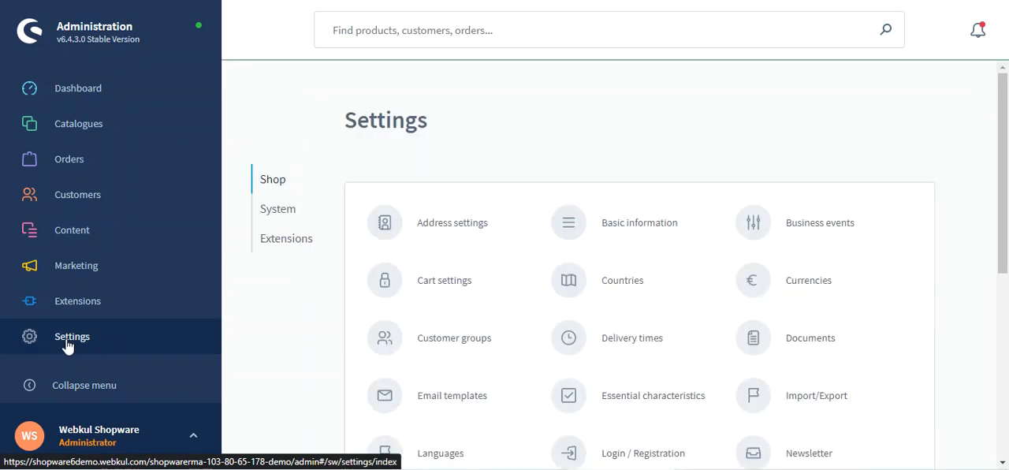
left_click(288, 241)
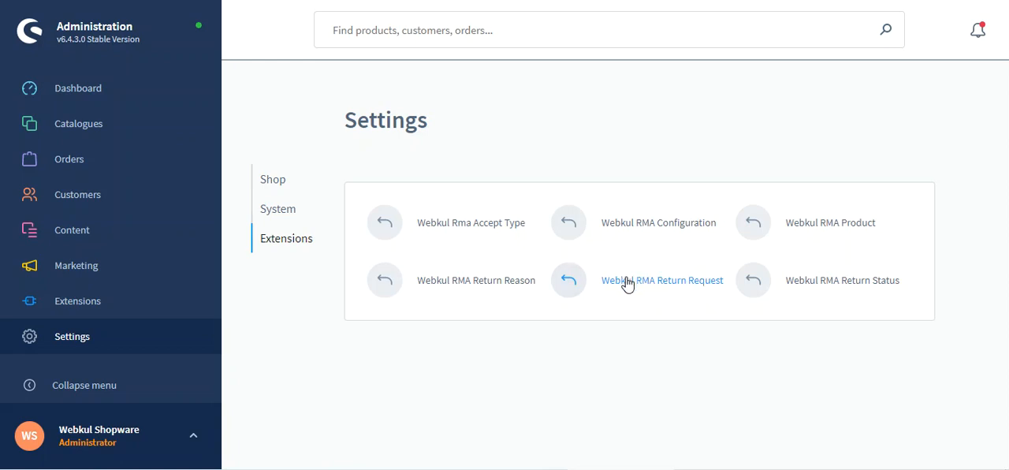
left_click(672, 286)
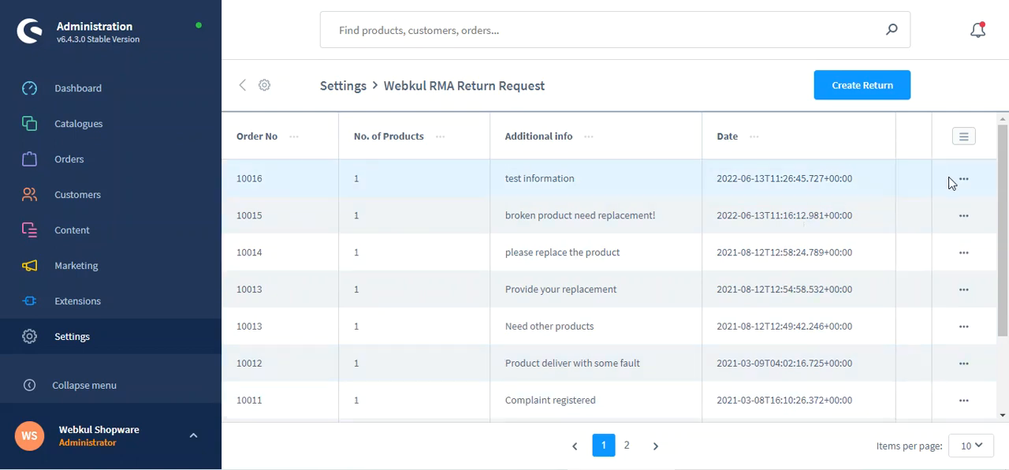
double_click(251, 178)
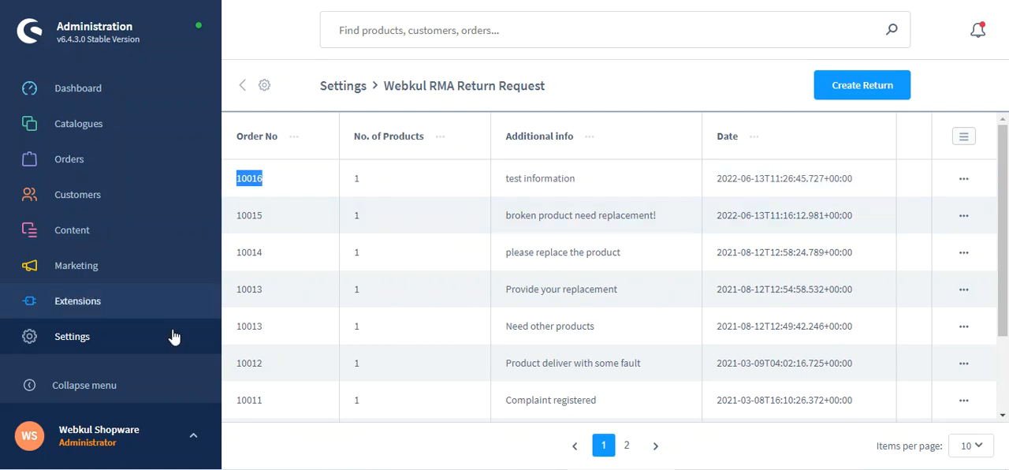
- Return to the extension settings and open the Webkul Rma Accept Type list
left_click(87, 341)
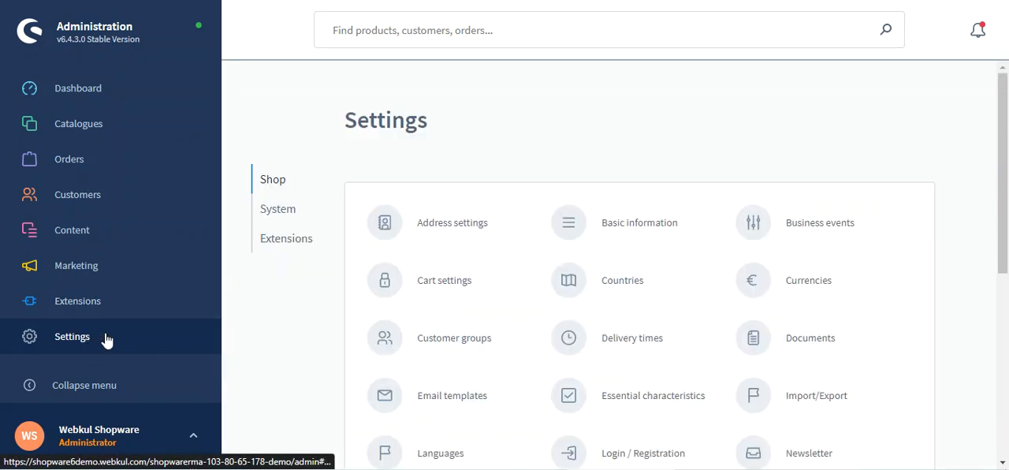
left_click(286, 246)
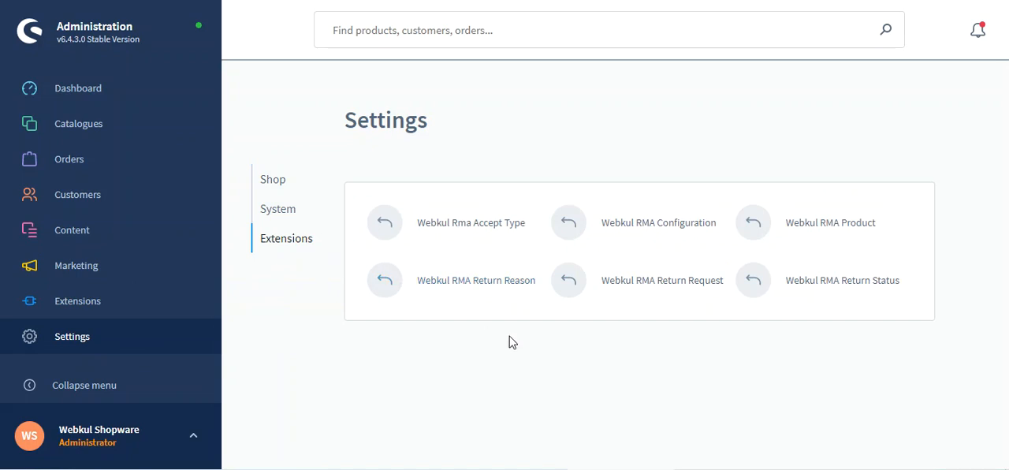
left_click(474, 227)
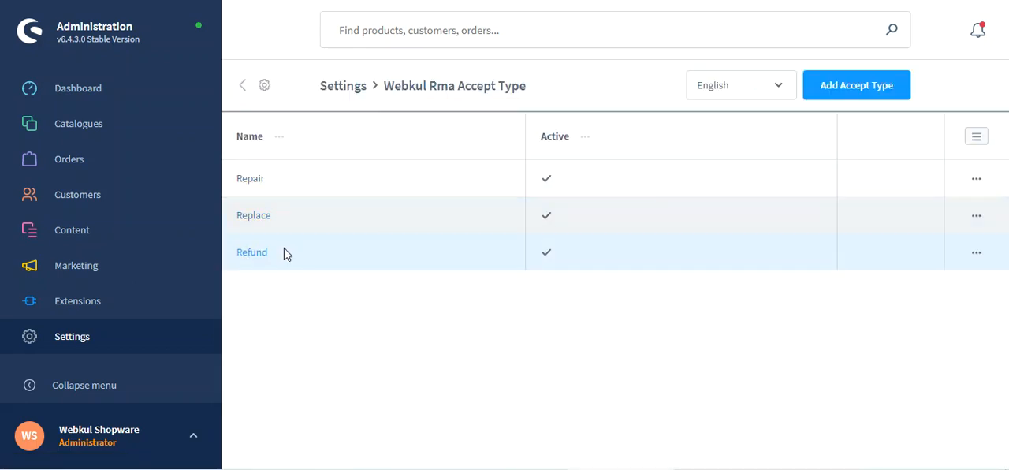
- Open the form for adding an accept type, switch on Active, and cancel without saving
left_click(850, 91)
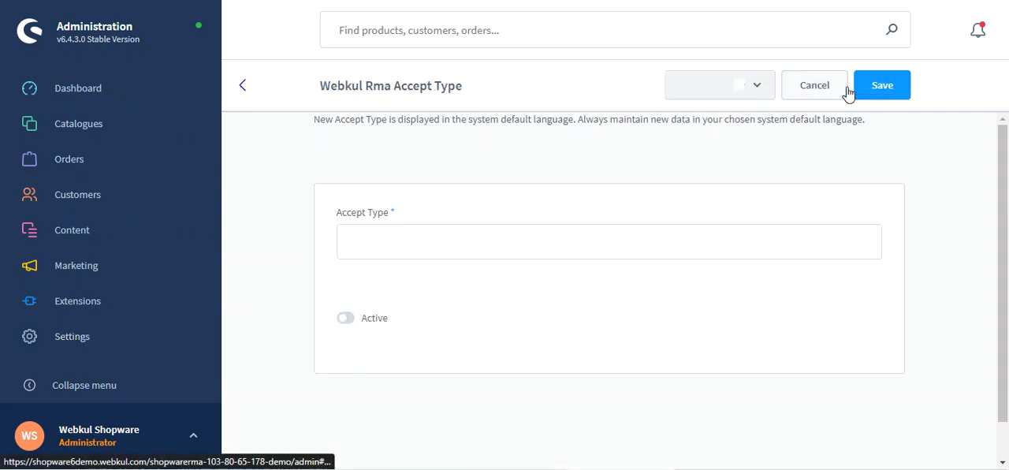
scroll(415, 265, "down", 1)
left_click(387, 201)
left_click(365, 284)
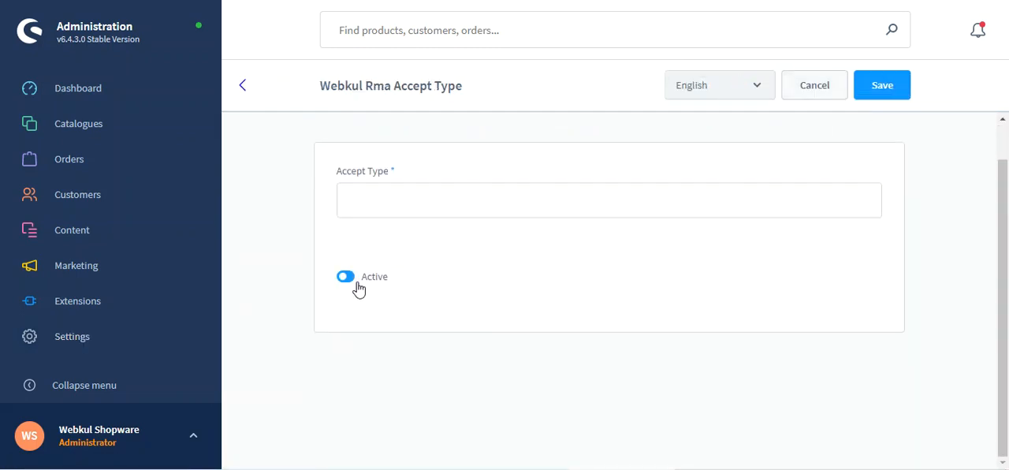
left_click(817, 88)
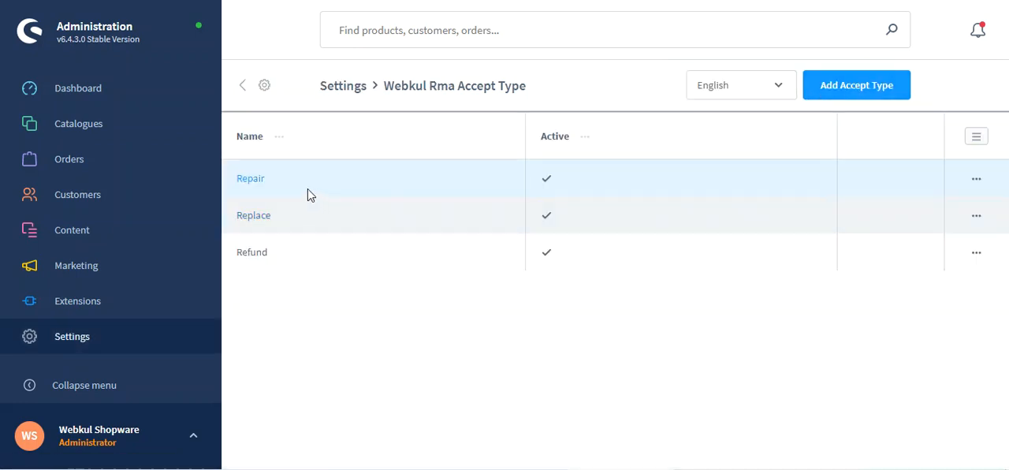
- Open the Webkul RMA Return Reason list, view the form for creating a reason, and cancel it
left_click(243, 85)
left_click(304, 240)
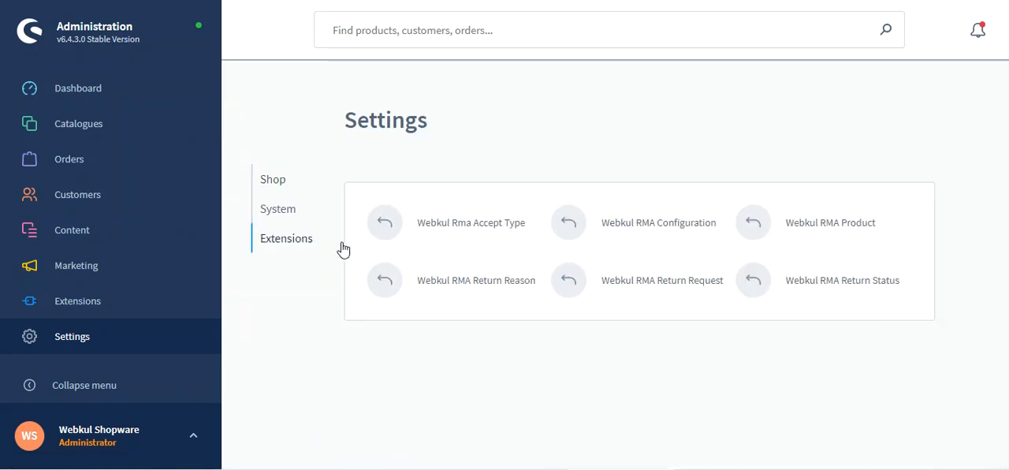
left_click(838, 224)
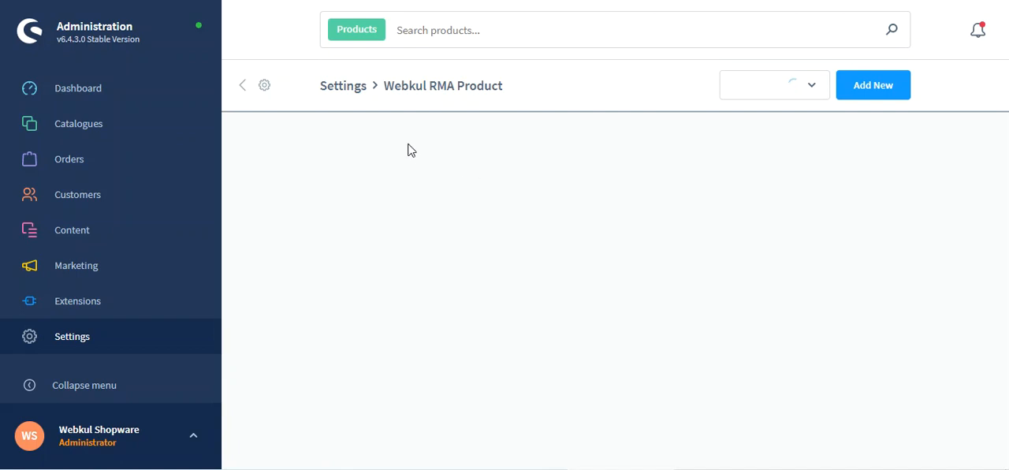
left_click(246, 91)
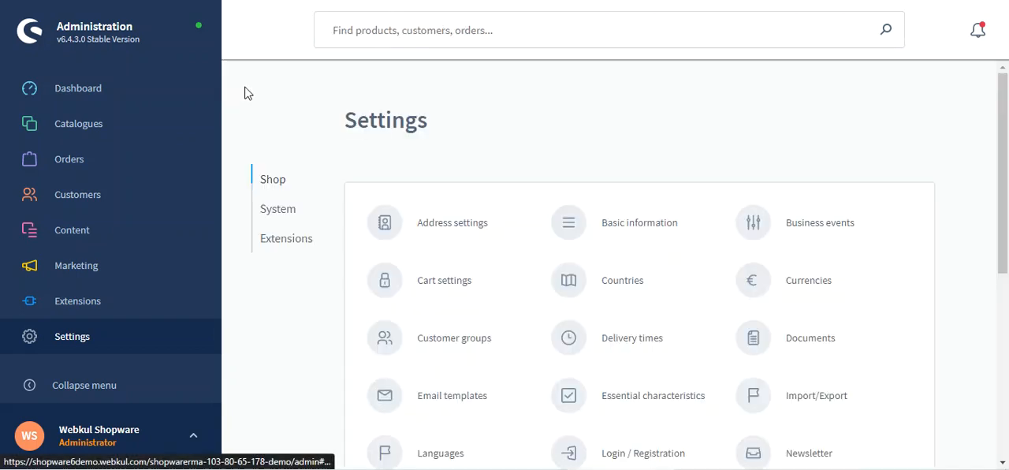
left_click(301, 240)
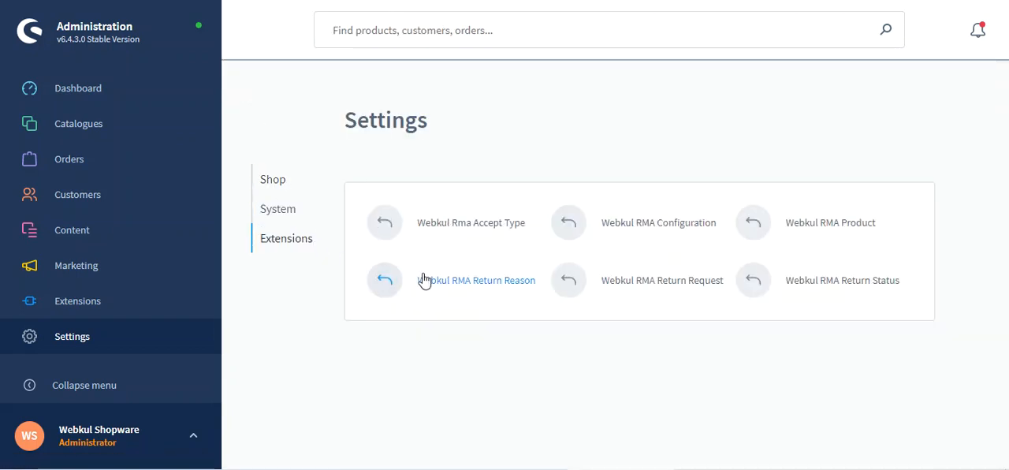
left_click(507, 284)
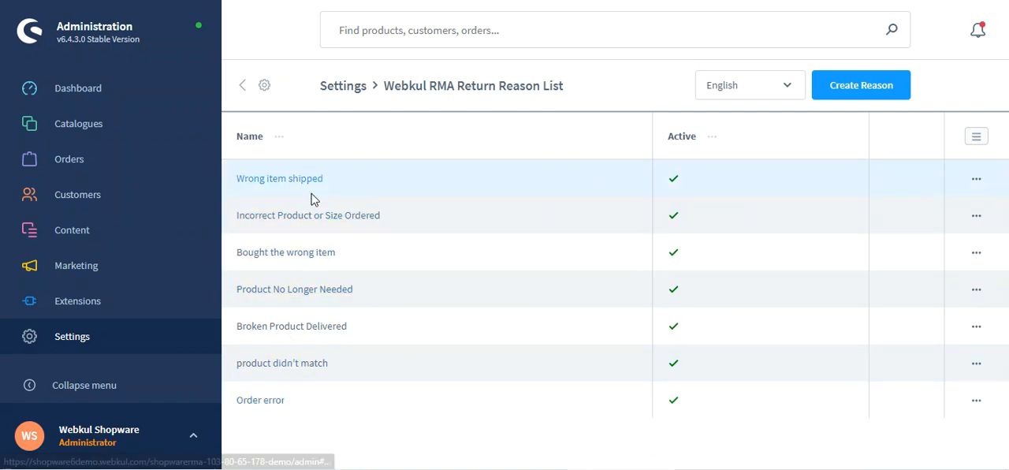
left_click(859, 87)
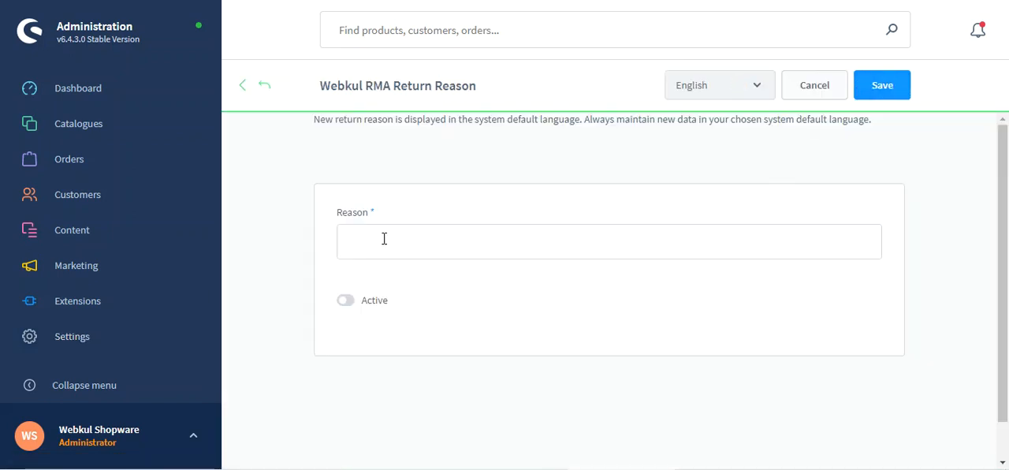
left_click(825, 85)
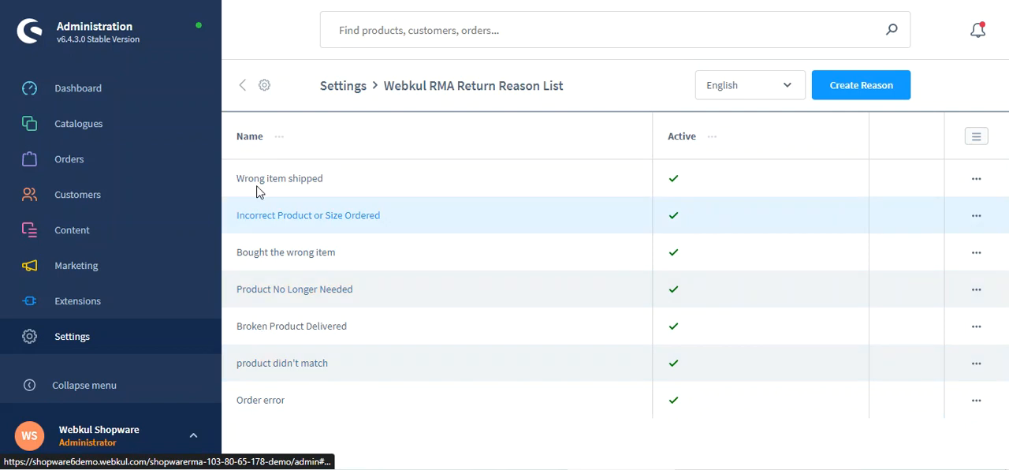
- Open the Webkul RMA Product list from the extension settings and open the Bicycle entry for editing
left_click(243, 86)
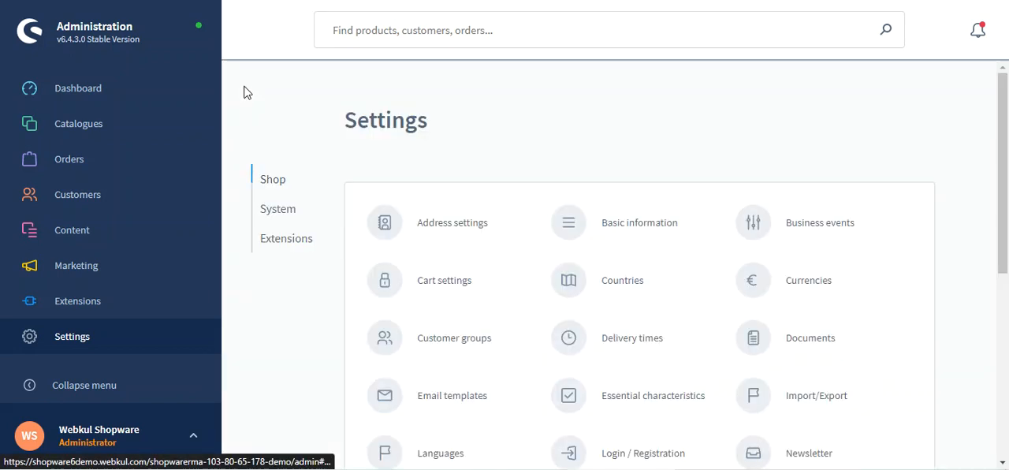
left_click(286, 240)
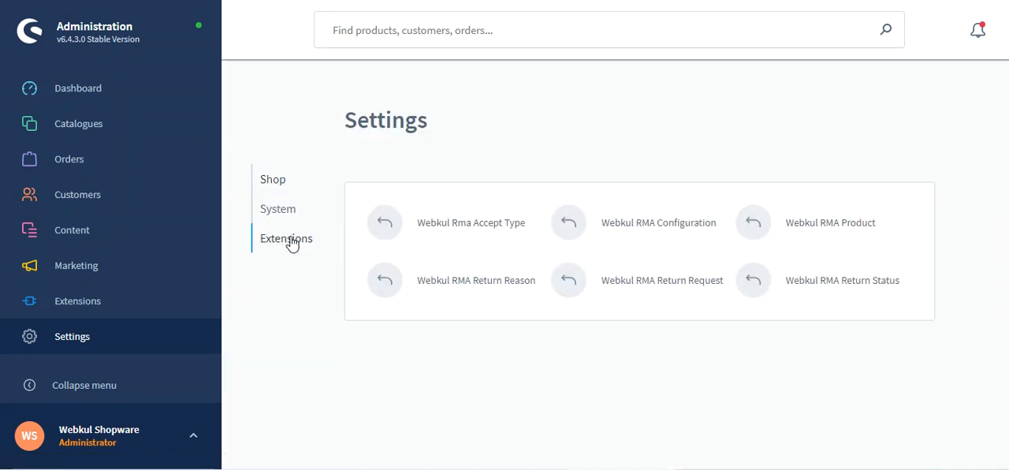
left_click(845, 228)
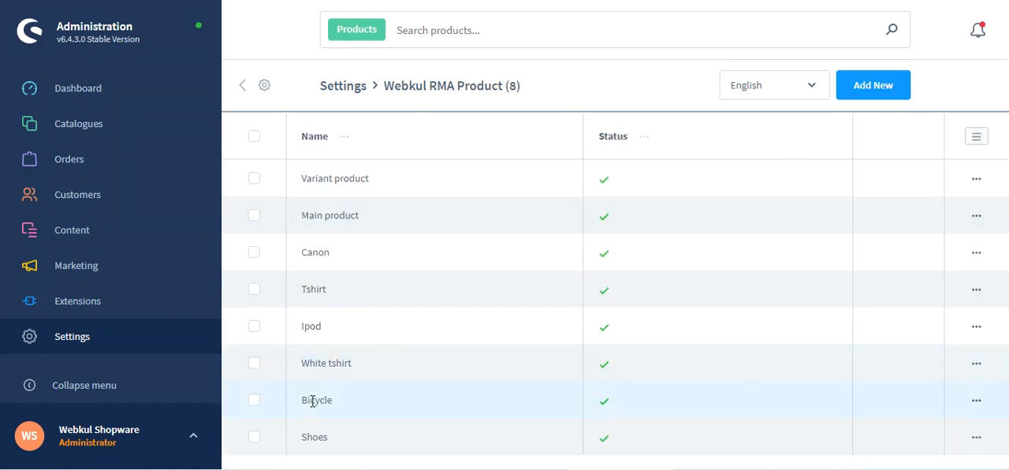
left_click(976, 403)
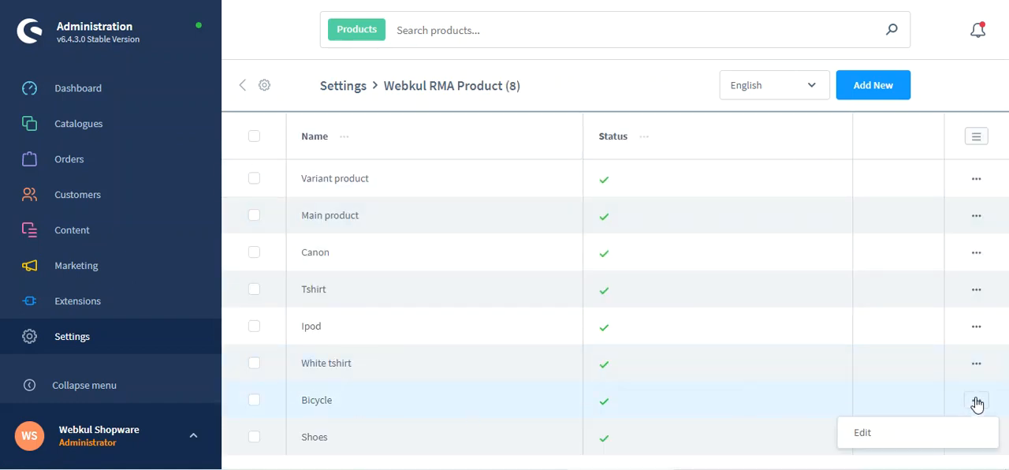
left_click(913, 443)
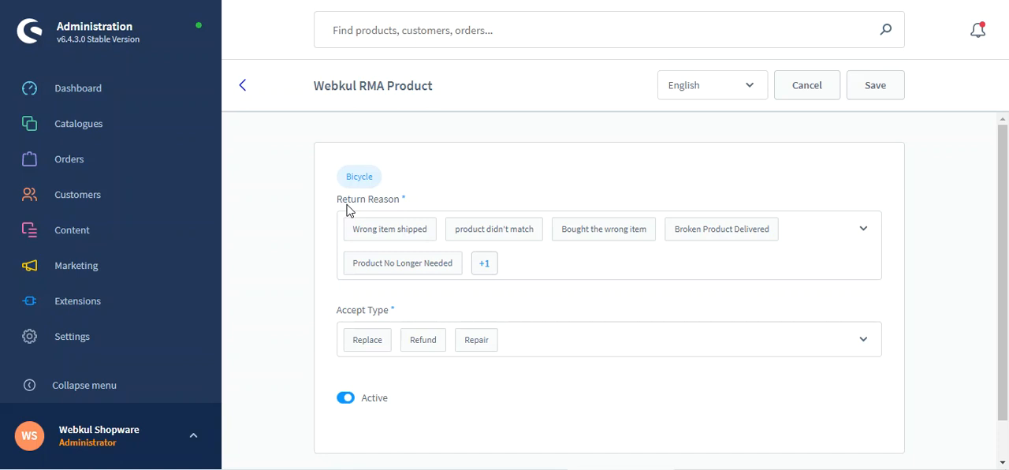
- Examine the return reasons, accept types and Active setting assigned to the Bicycle, and close its entry without saving
left_click_drag(343, 209, 387, 207)
left_click(542, 266)
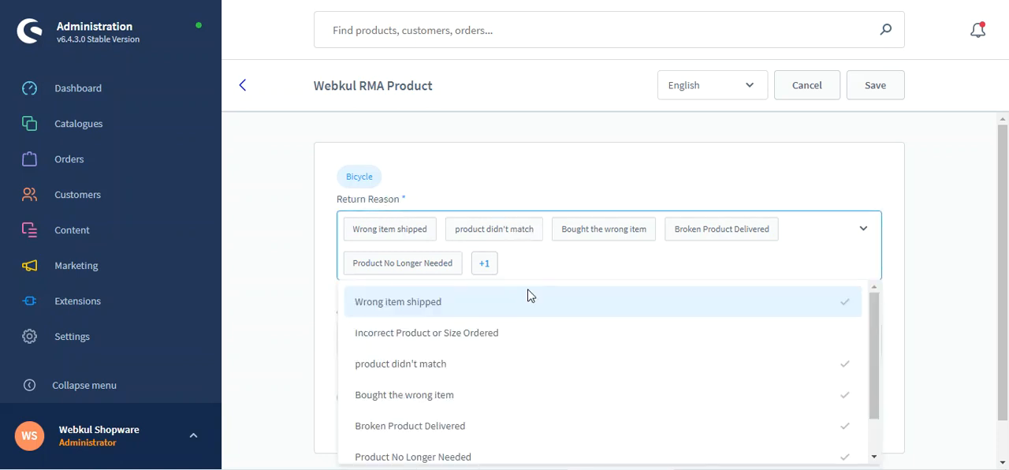
scroll(455, 412, "down", 1)
scroll(455, 412, "up", 1)
scroll(451, 405, "down", 1)
scroll(449, 407, "up", 1)
left_click(295, 220)
scroll(306, 295, "down", 1)
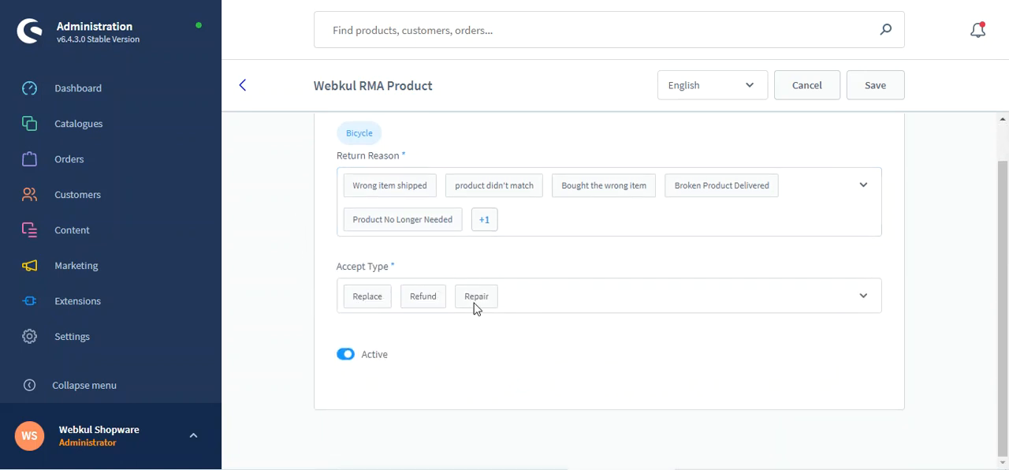
left_click(543, 304)
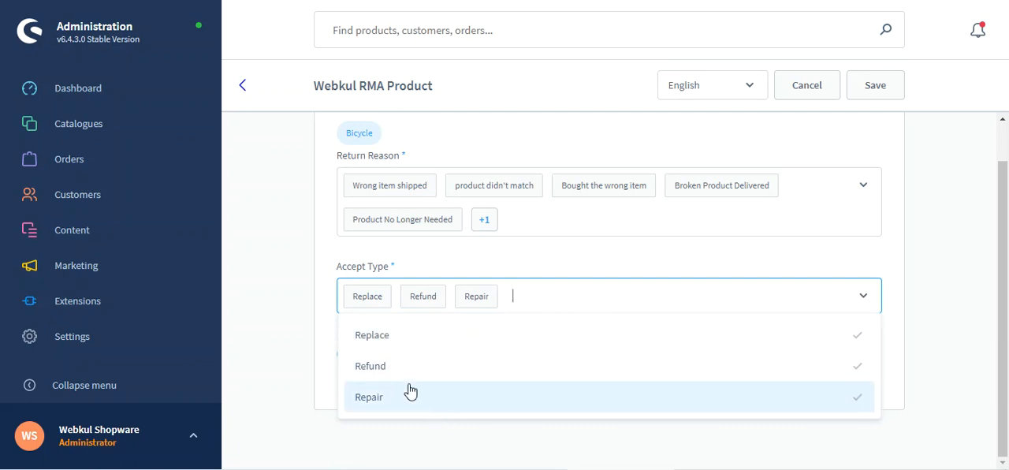
left_click(293, 288)
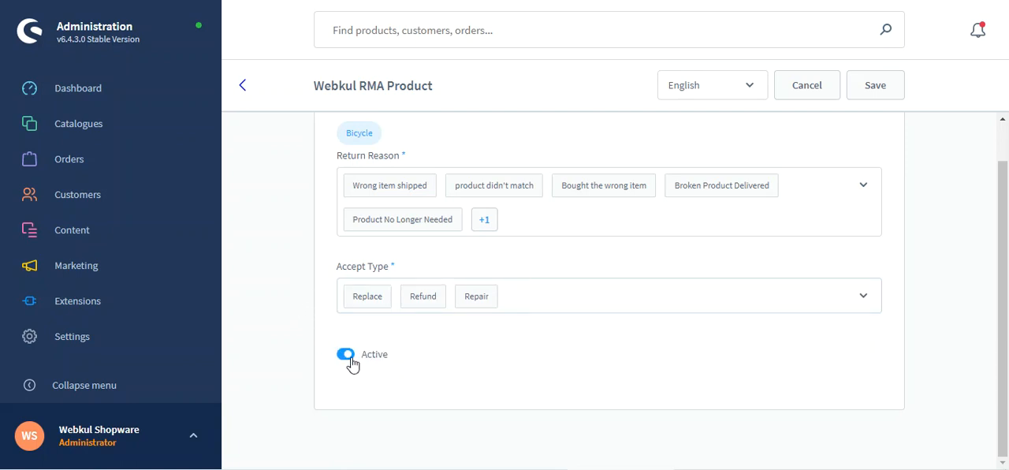
scroll(351, 365, "up", 2)
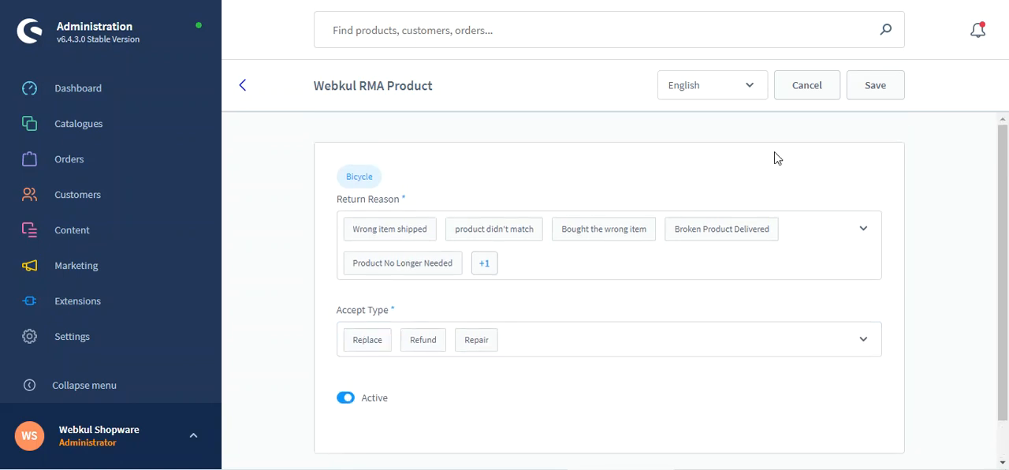
left_click(793, 94)
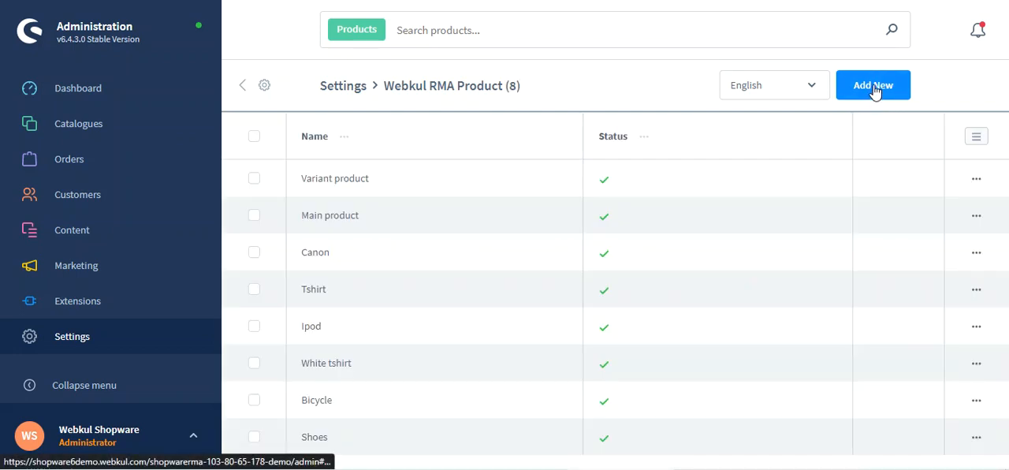
- Start a new RMA product entry and select "Main product, free shipping with highlighting" as its product
left_click(876, 87)
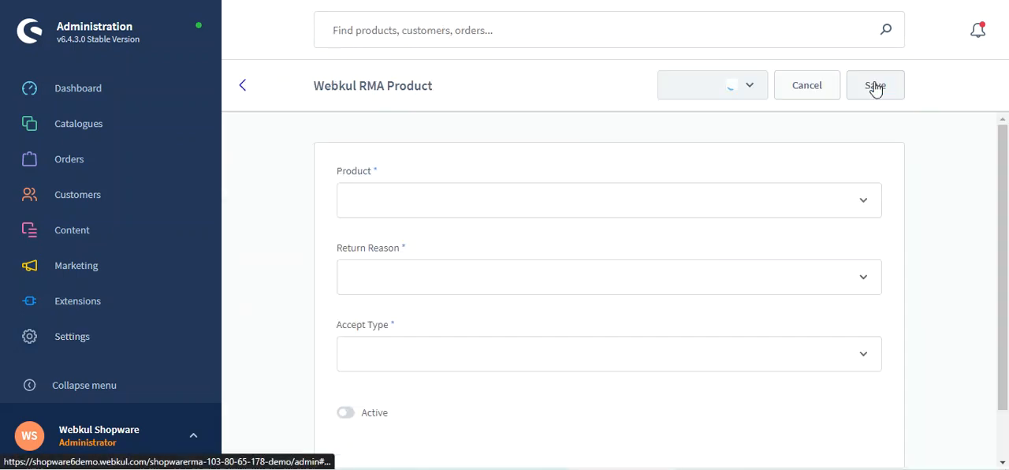
left_click(438, 201)
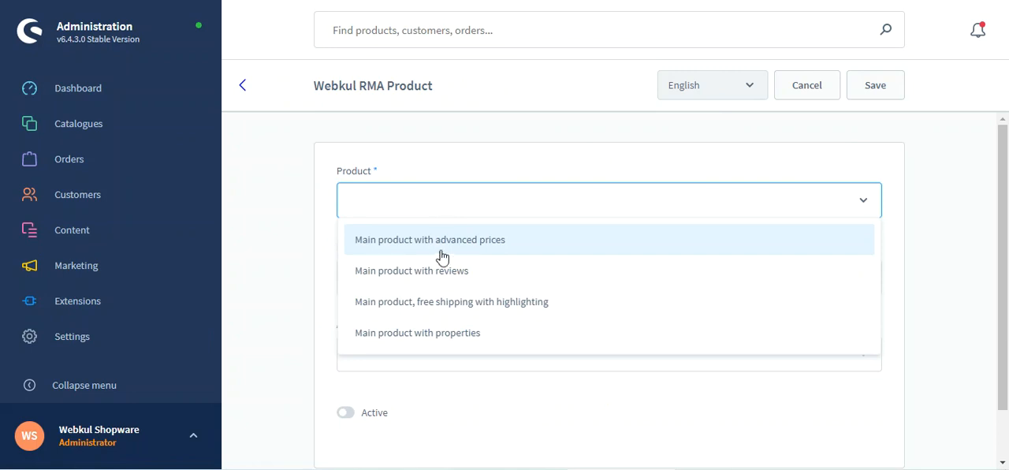
left_click(445, 301)
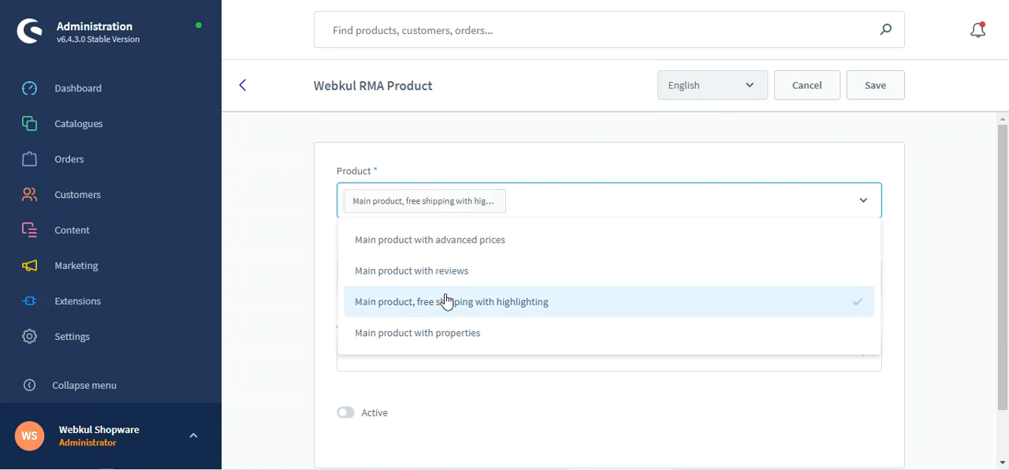
left_click(299, 236)
- Assign the return reasons Bought the wrong item, product didn't match, Incorrect Product or Size Ordered, Broken Product Delivered and Product No Longer Needed
left_click(386, 277)
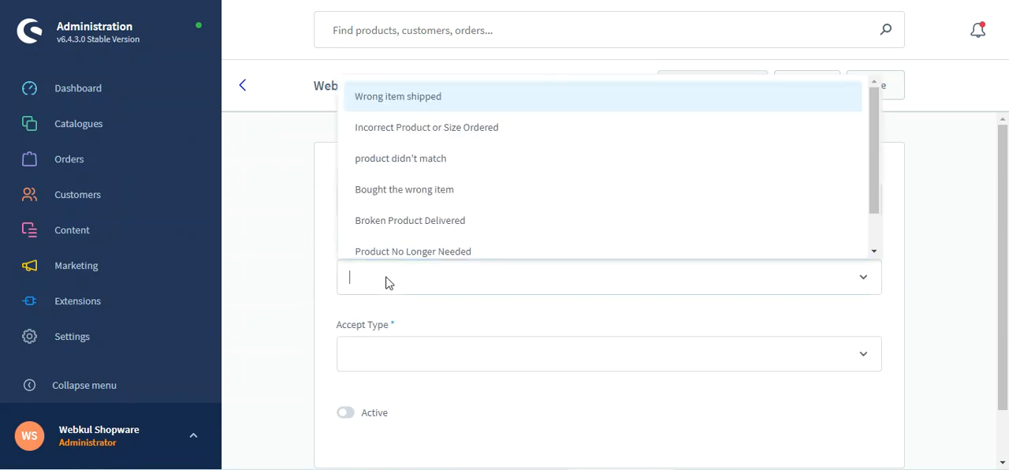
left_click(412, 200)
left_click(416, 160)
left_click(420, 129)
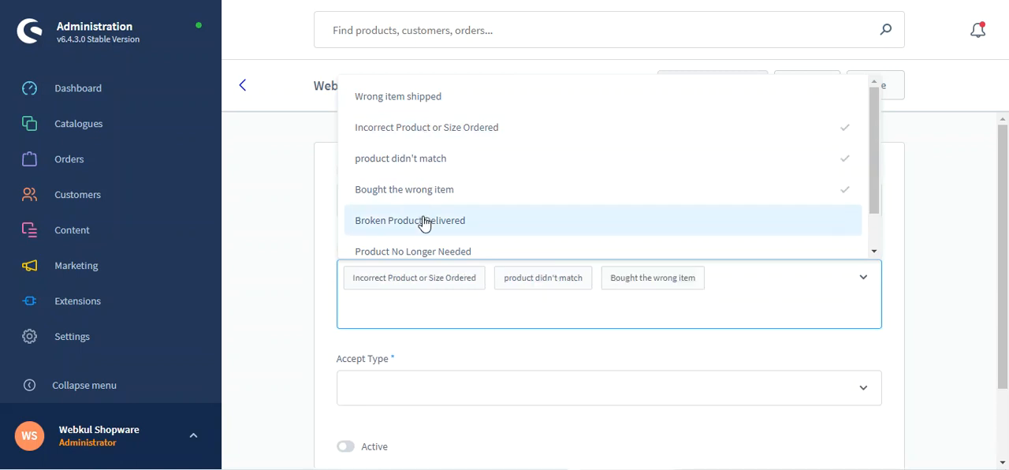
left_click(424, 223)
left_click(424, 252)
left_click(304, 263)
- Assign the accept types Refund, Repair and Replace to the new RMA product entry
scroll(344, 309, "down", 2)
left_click(391, 296)
left_click(394, 366)
left_click(390, 396)
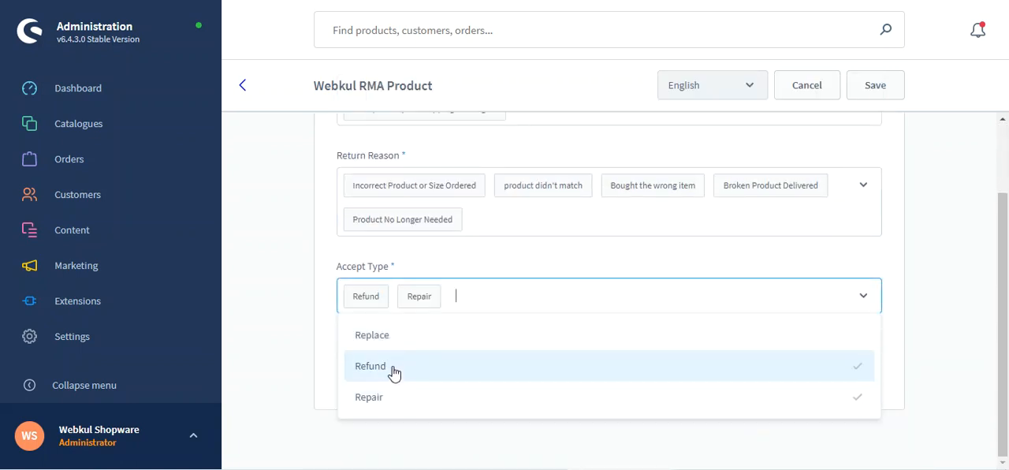
left_click(396, 340)
left_click(314, 326)
- Switch on Active for the new RMA product, save it, and check the product list for the entry
left_click(349, 358)
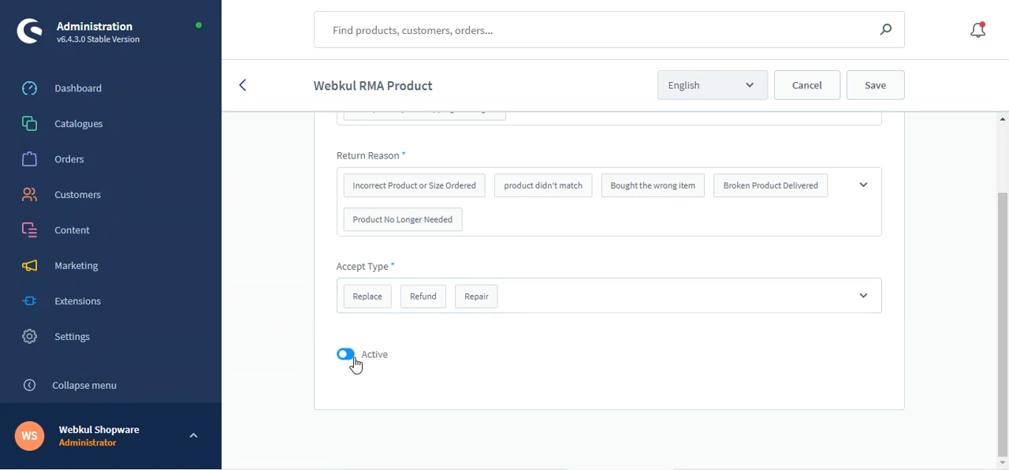
left_click(860, 93)
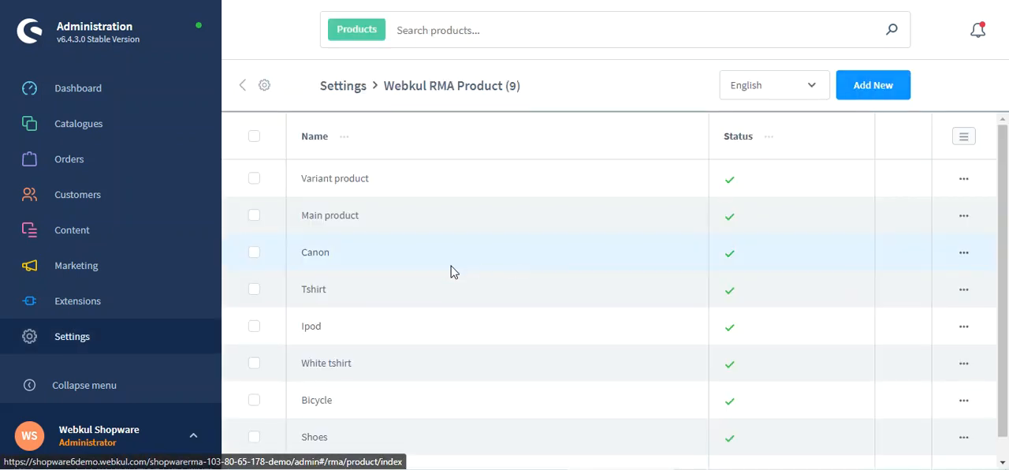
scroll(455, 290, "down", 1)
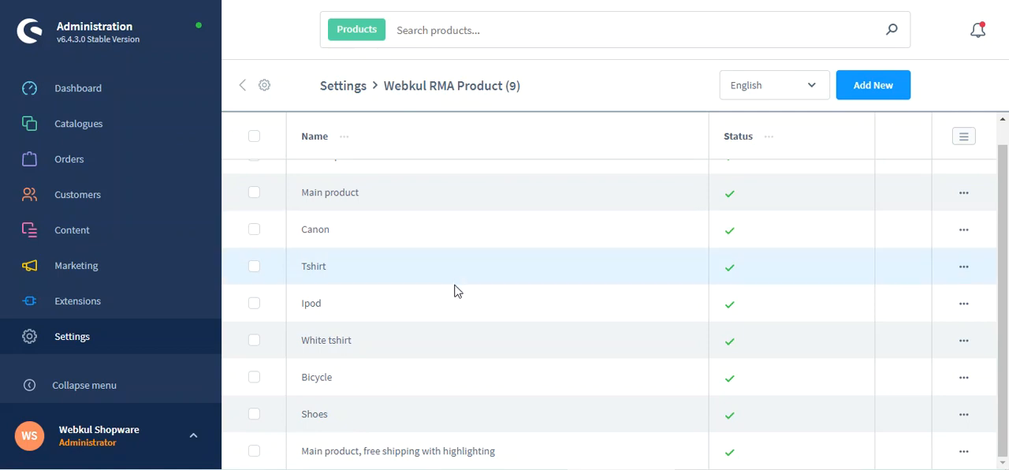
- Go back to the settings overview and open the Webkul RMA Return Status list from the extension settings
left_click(240, 90)
scroll(785, 359, "down", 1)
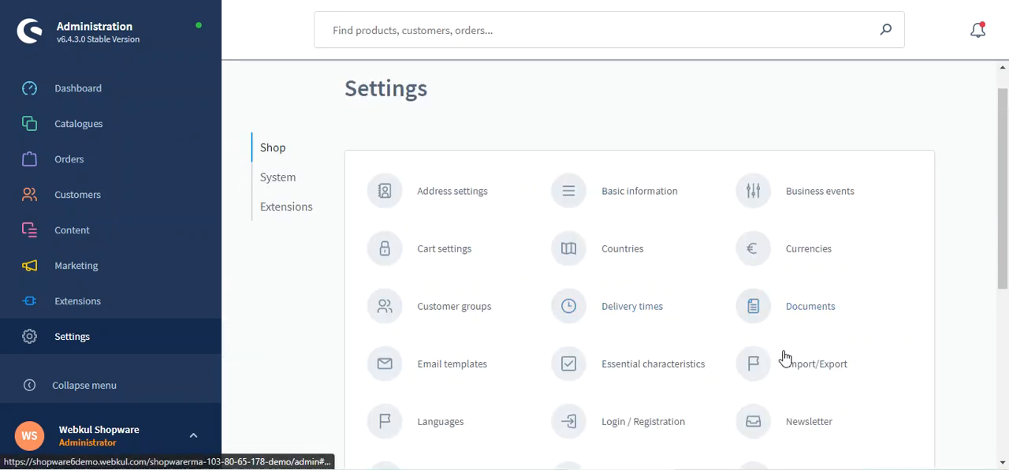
scroll(785, 359, "down", 1)
left_click(302, 166)
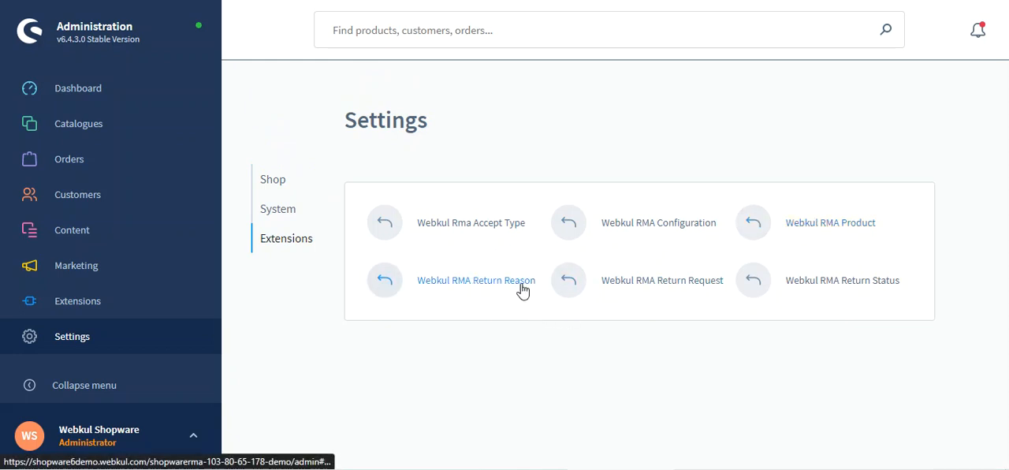
left_click(851, 288)
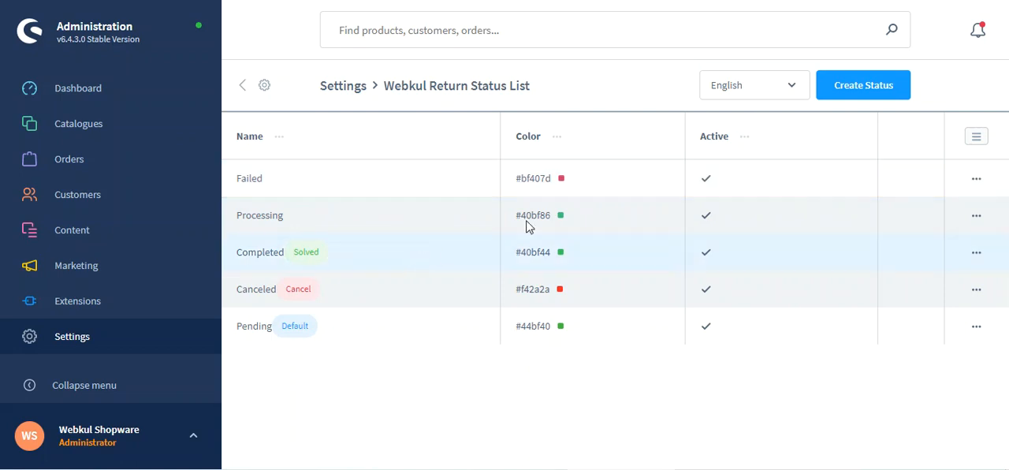
- View the form for creating a return status with its Status, Color and Active fields, and cancel it
left_click(864, 86)
left_click(388, 240)
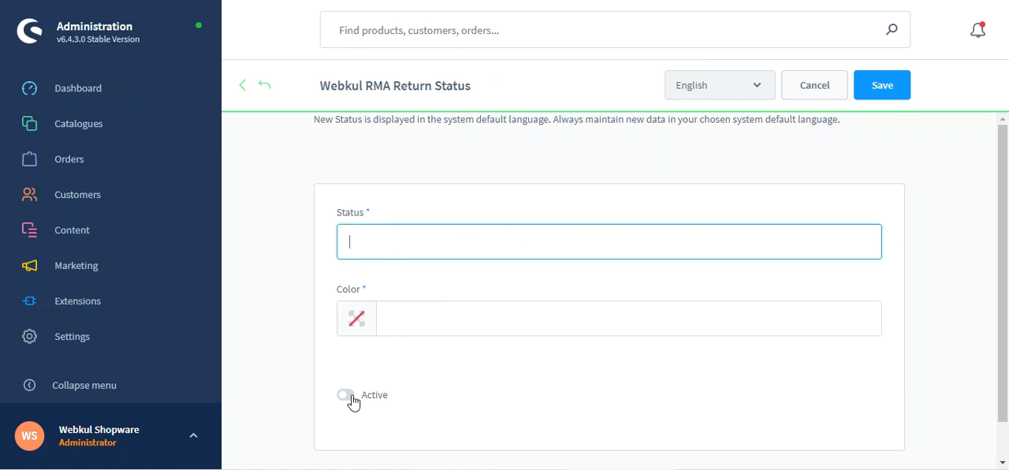
left_click(817, 87)
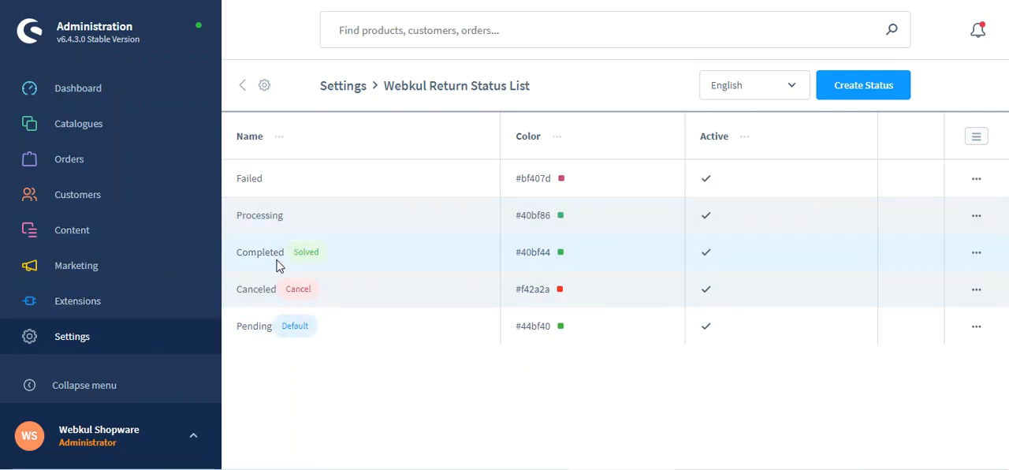
- Open the return details of the "test information" request and view the status choices for the returned Bicycle without changing them
left_click(126, 347)
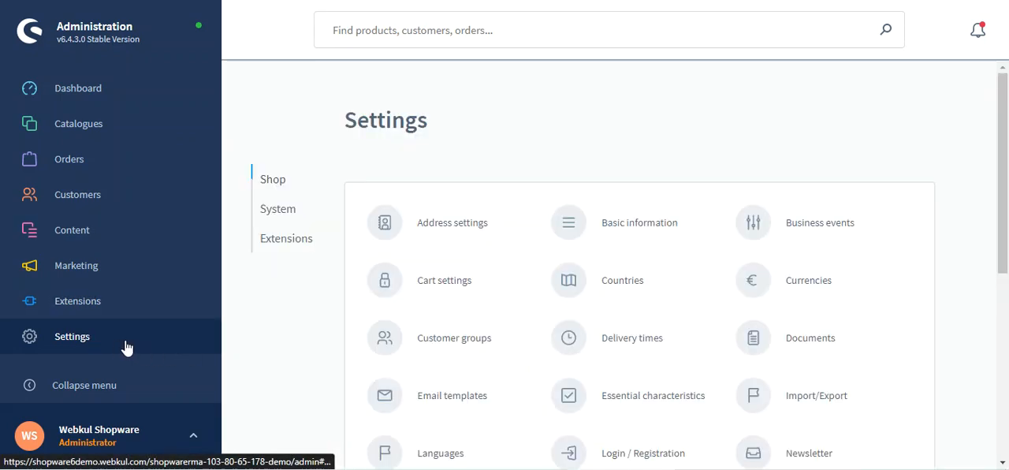
left_click(297, 244)
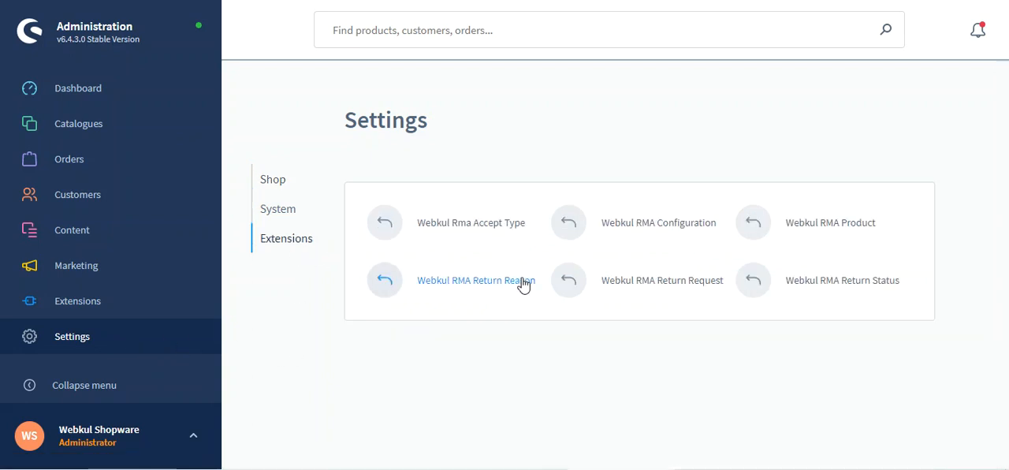
left_click(653, 285)
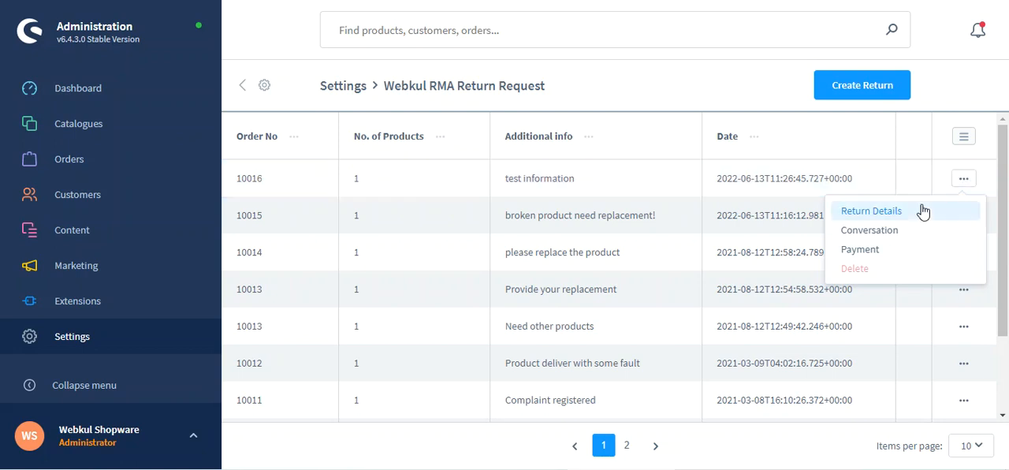
left_click(901, 213)
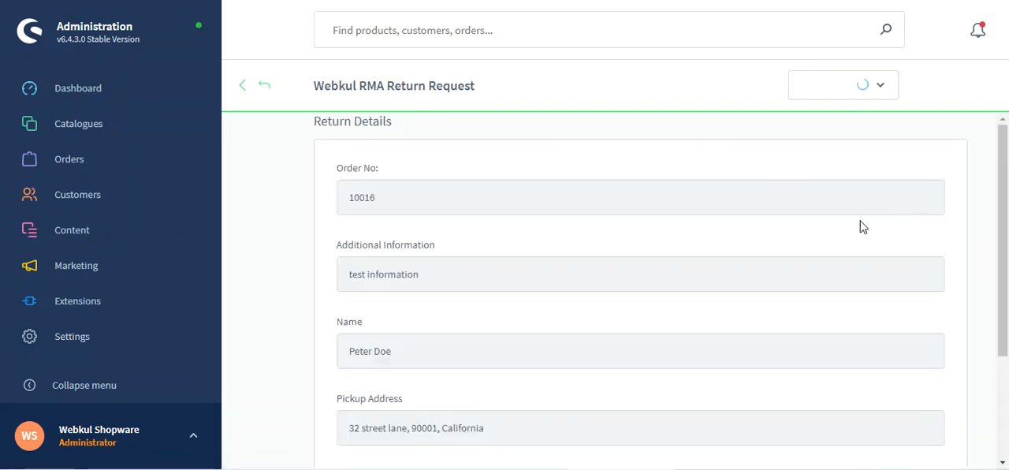
scroll(1004, 172, "down", 7)
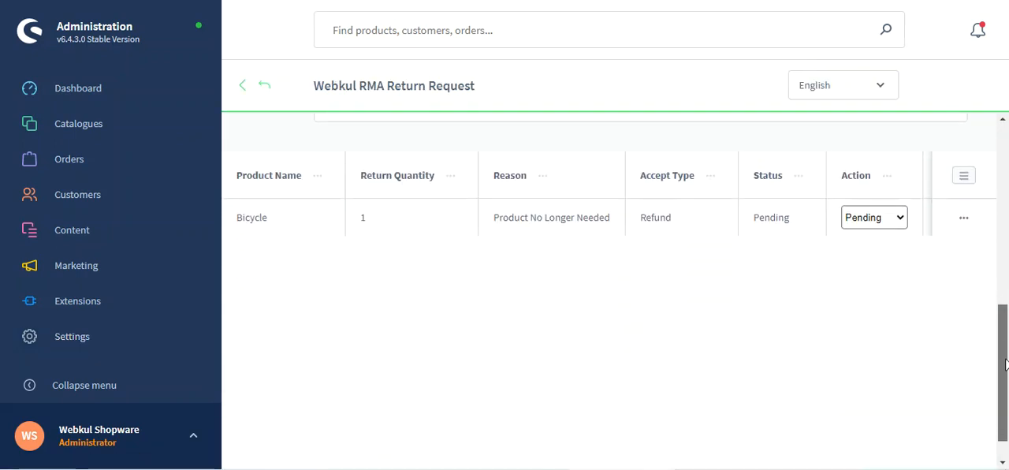
left_click(897, 179)
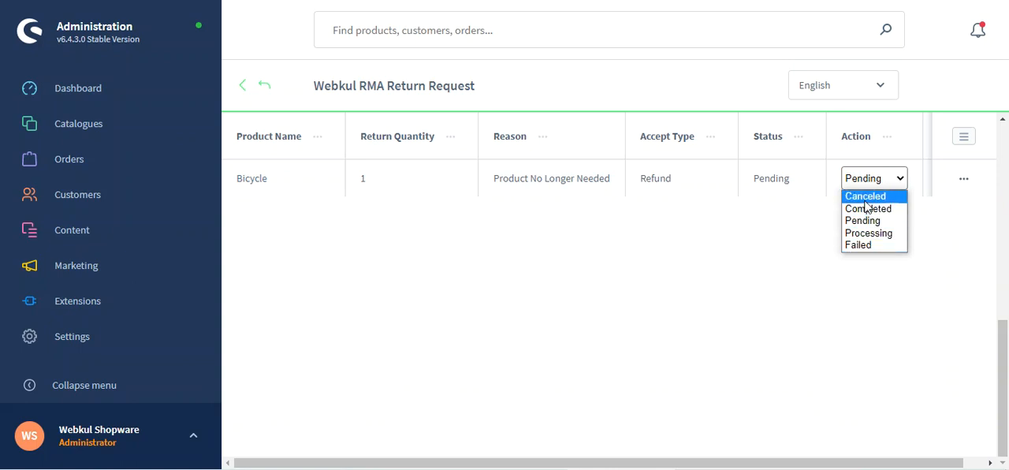
left_click(771, 286)
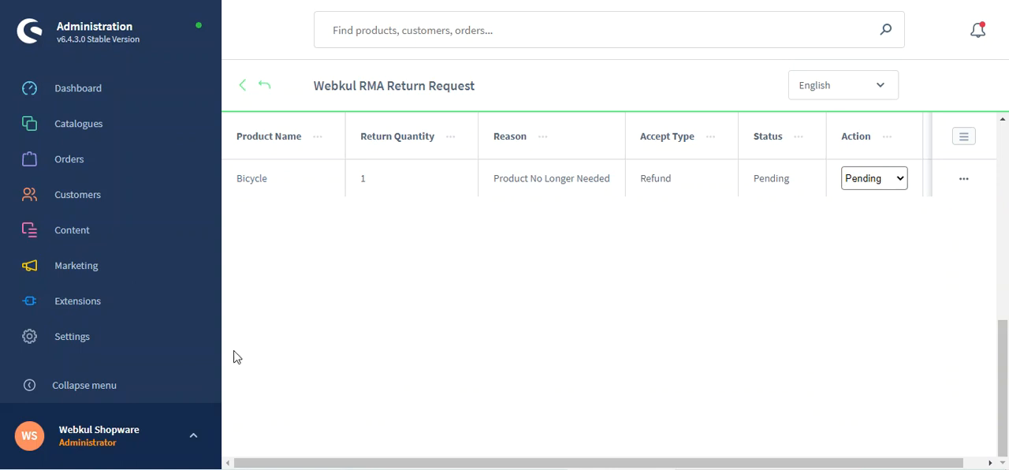
- Open Webkul RMA Configuration from the extension settings and select Webkul Shop as the sales channel
left_click(92, 341)
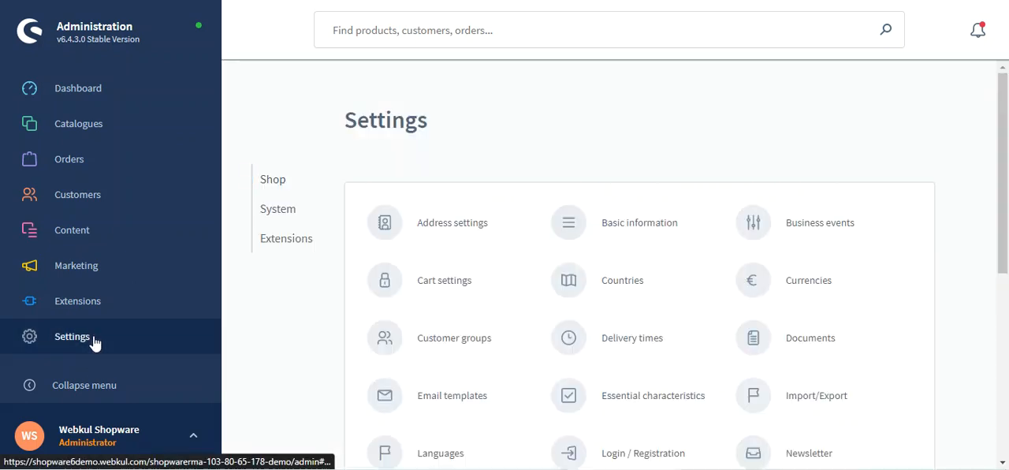
left_click(287, 238)
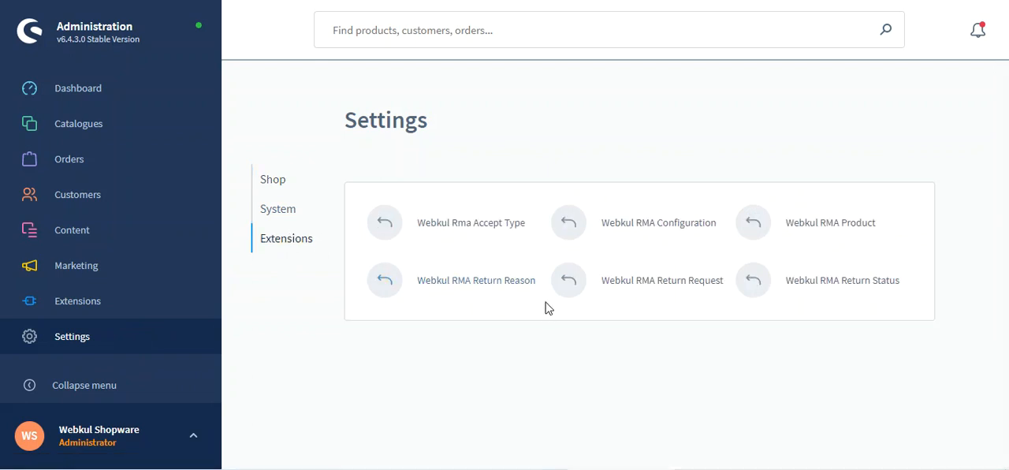
left_click(652, 227)
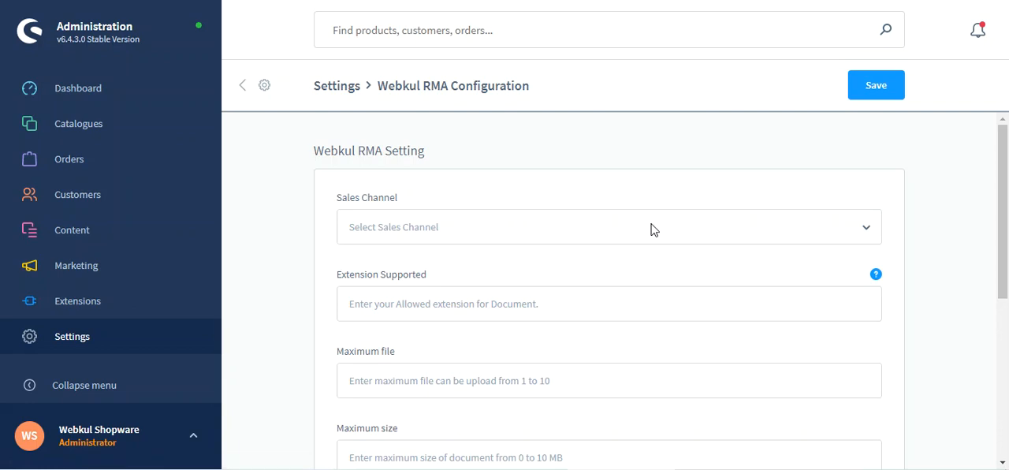
left_click(397, 227)
left_click(386, 268)
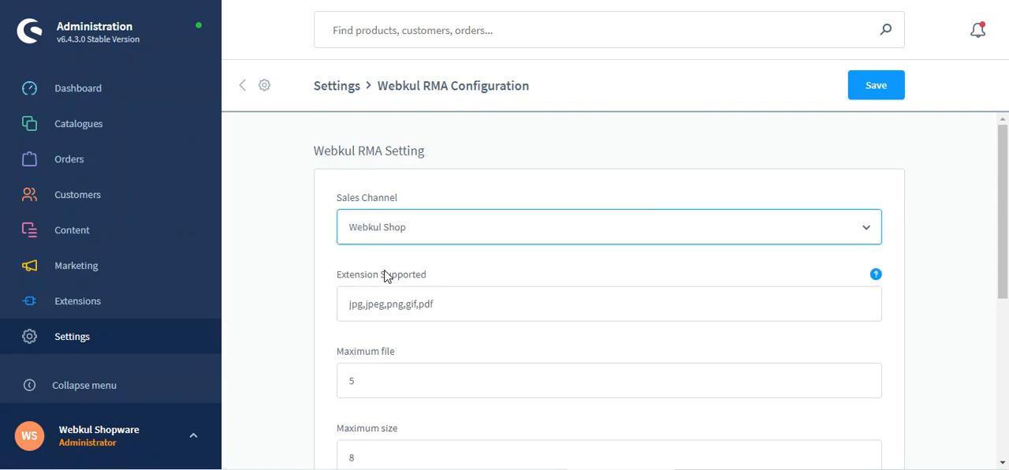
- Examine the supported extensions, maximum file, maximum size and days to return product settings for the sales channel
scroll(295, 233, "down", 1)
left_click_drag(343, 205, 425, 209)
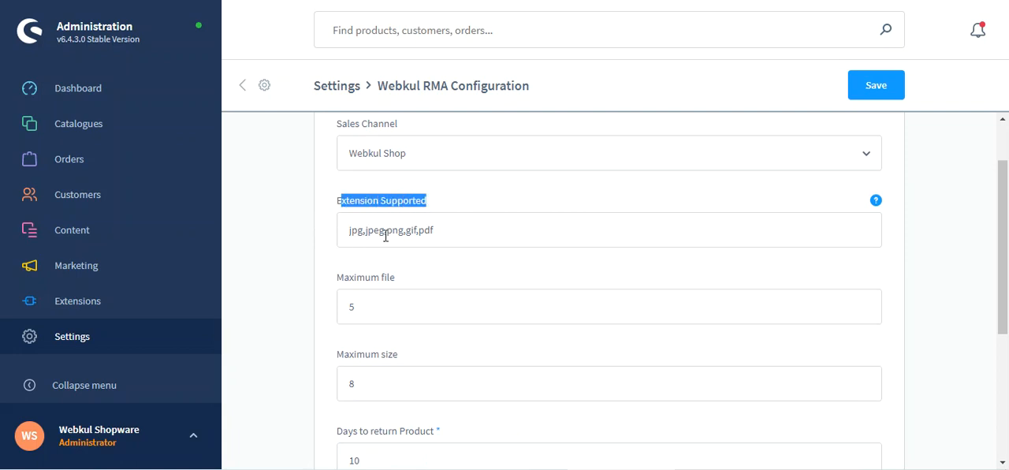
left_click(320, 237)
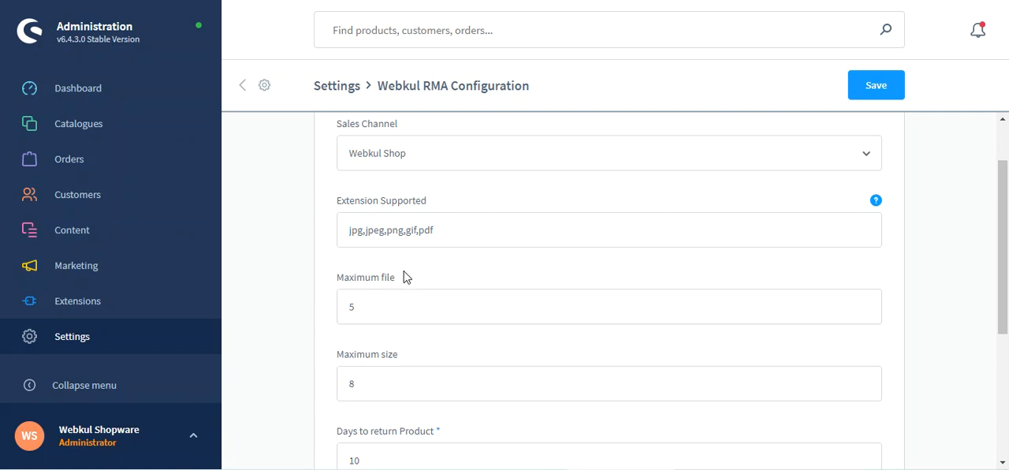
scroll(384, 299, "down", 1)
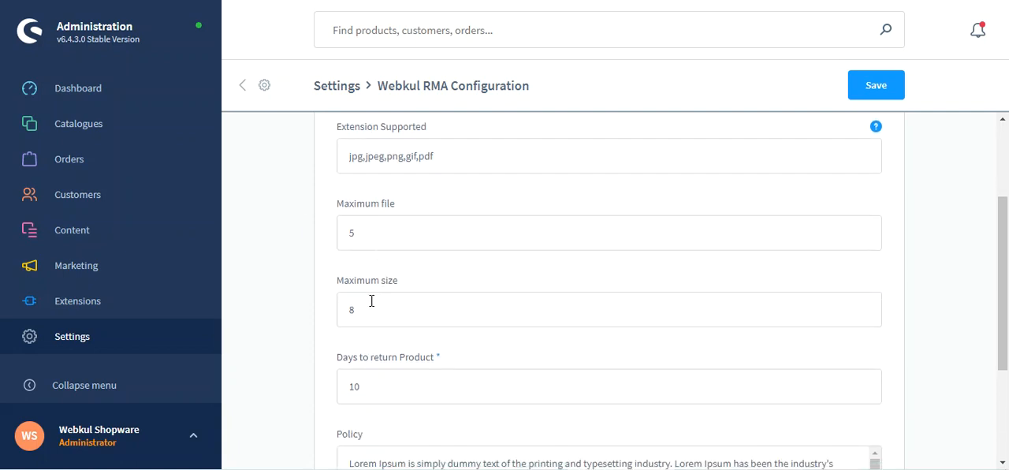
left_click_drag(367, 234, 341, 230)
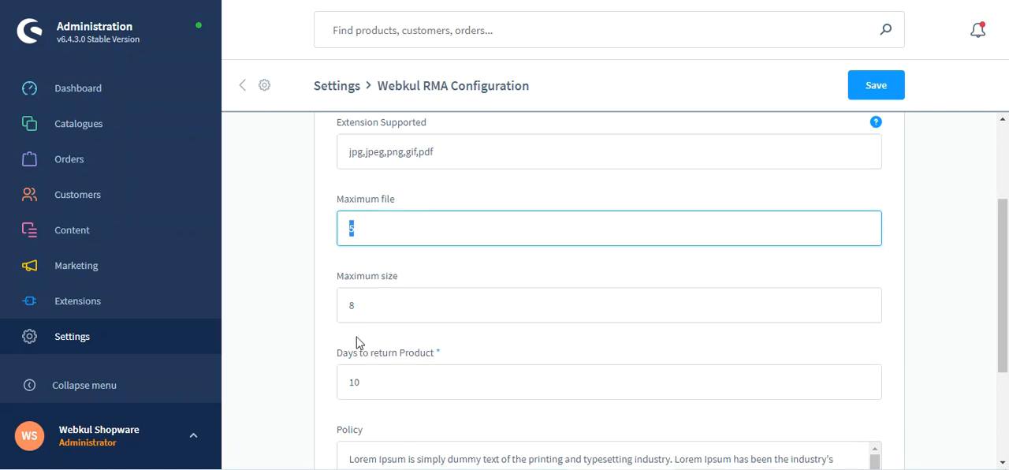
scroll(361, 315, "down", 1)
left_click_drag(356, 234, 332, 235)
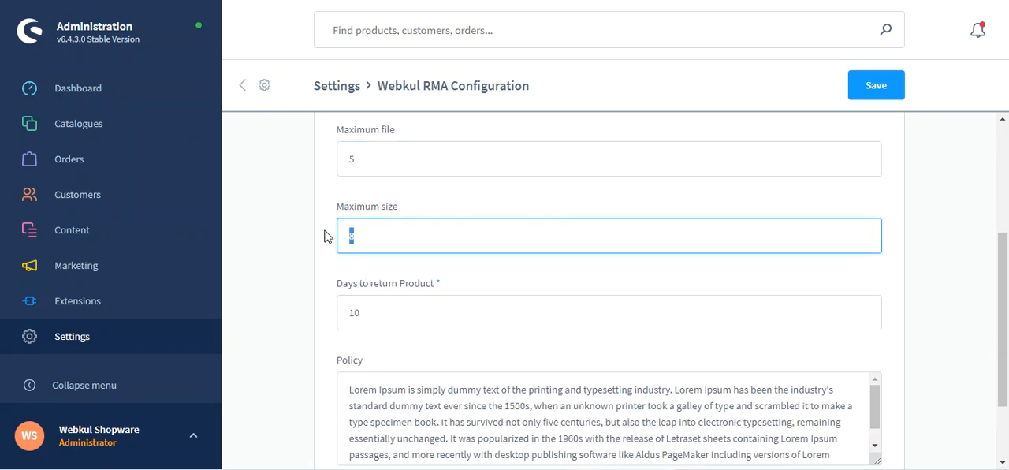
scroll(326, 292, "down", 2)
left_click(376, 210)
left_click_drag(376, 210, 339, 216)
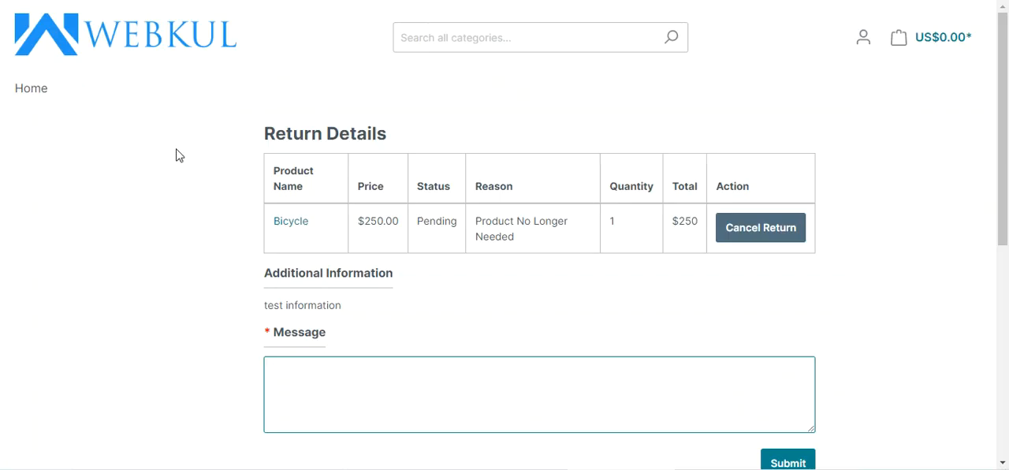
- Switch to the storefront, open the Bicycle product page from the return details, and read its Return information
left_click(291, 225)
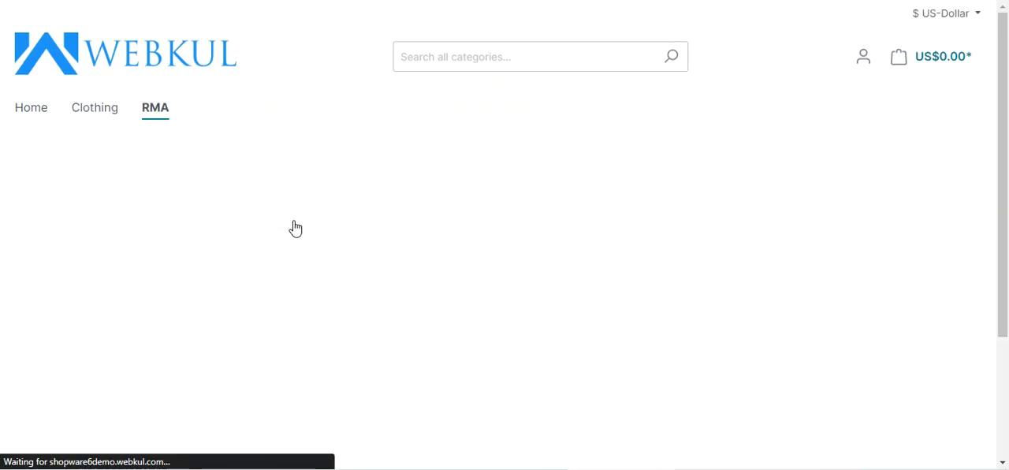
scroll(292, 224, "down", 6)
left_click(146, 181)
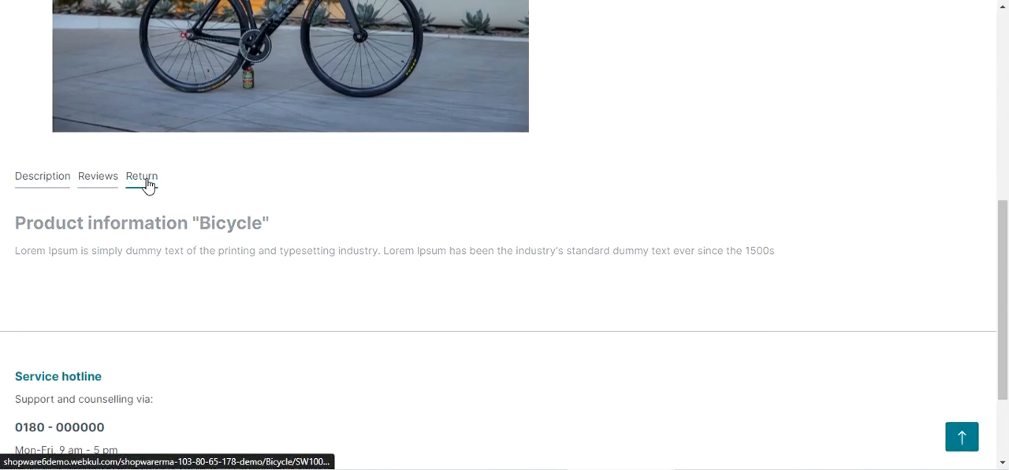
left_click_drag(25, 263, 126, 272)
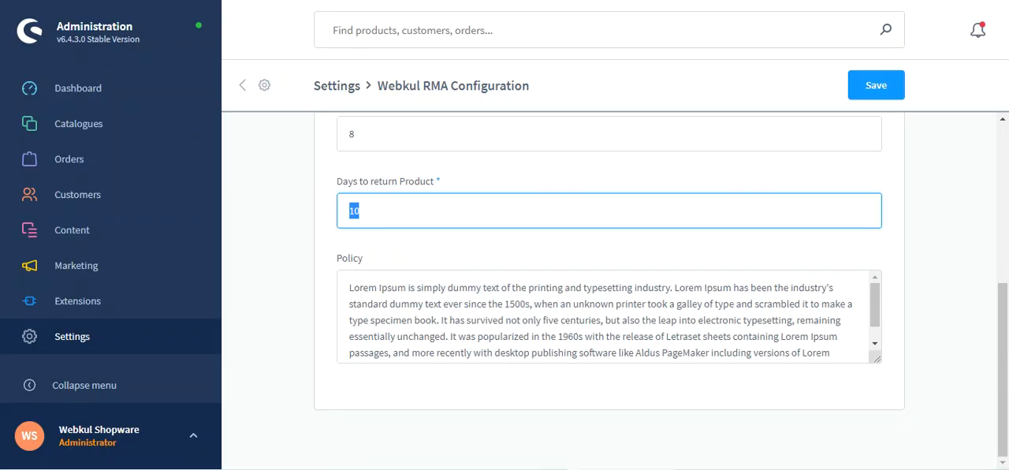
- Switch back to the RMA configuration in administration and review the days to return product and policy settings
left_click_drag(363, 215, 340, 209)
scroll(347, 209, "up", 5)
scroll(354, 209, "down", 5)
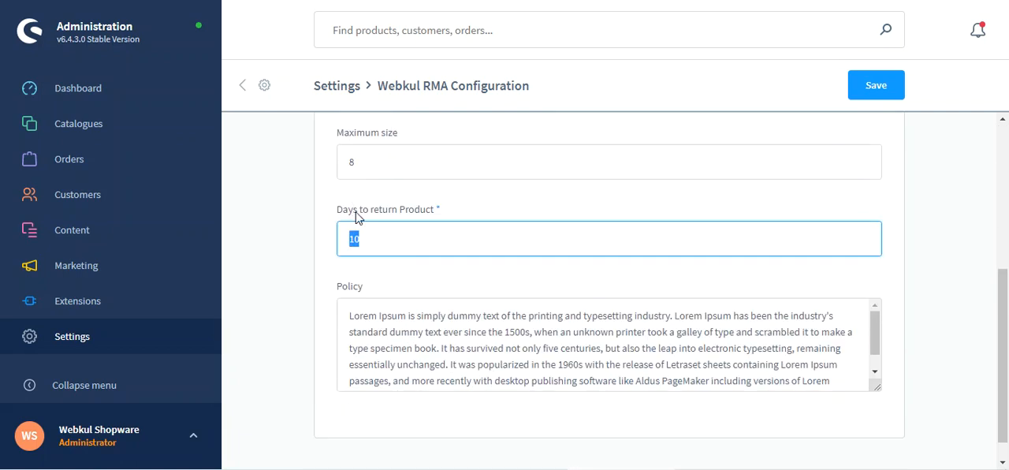
- Set the days to return product to 6, save the configuration, and check the validity in the reloaded Bicycle page's Return information
type("6")
left_click(879, 88)
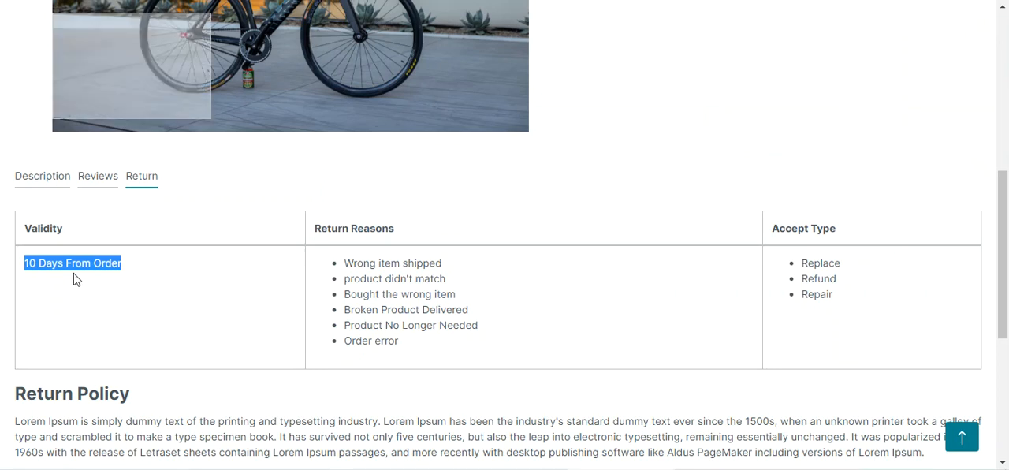
key("F5")
left_click(140, 180)
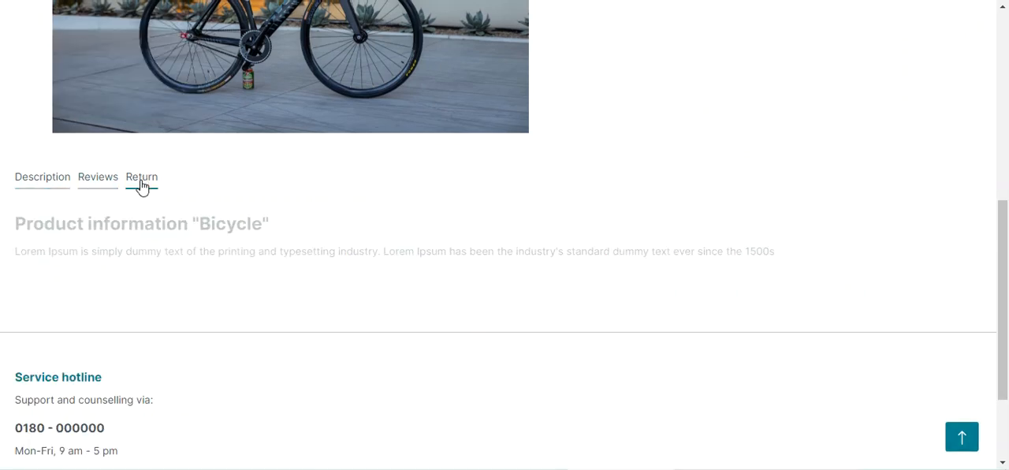
left_click_drag(24, 264, 120, 271)
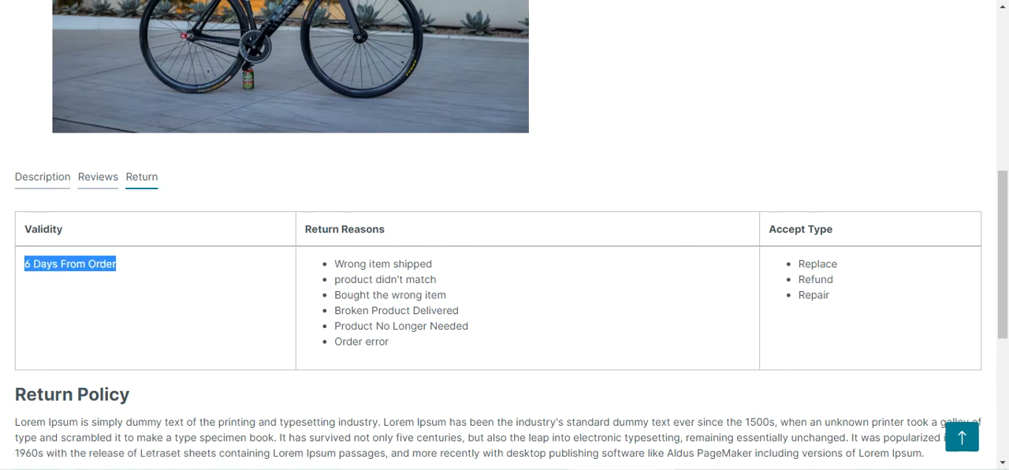
- Review the policy text in the RMA configuration and compare it with the Return Policy on the storefront's Bicycle page
key("ctrl+shift+Tab")
scroll(417, 235, "down", 1)
left_click(371, 292)
left_click_drag(350, 288, 597, 371)
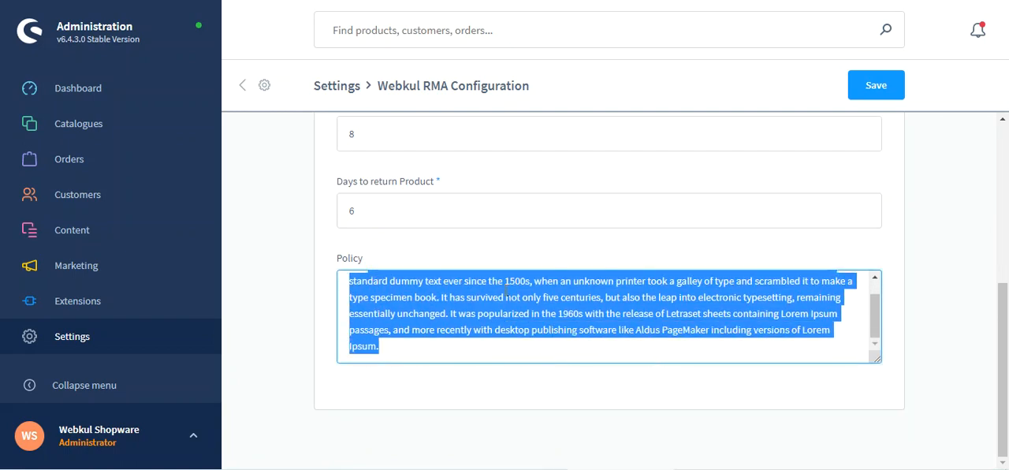
key("ctrl+Tab")
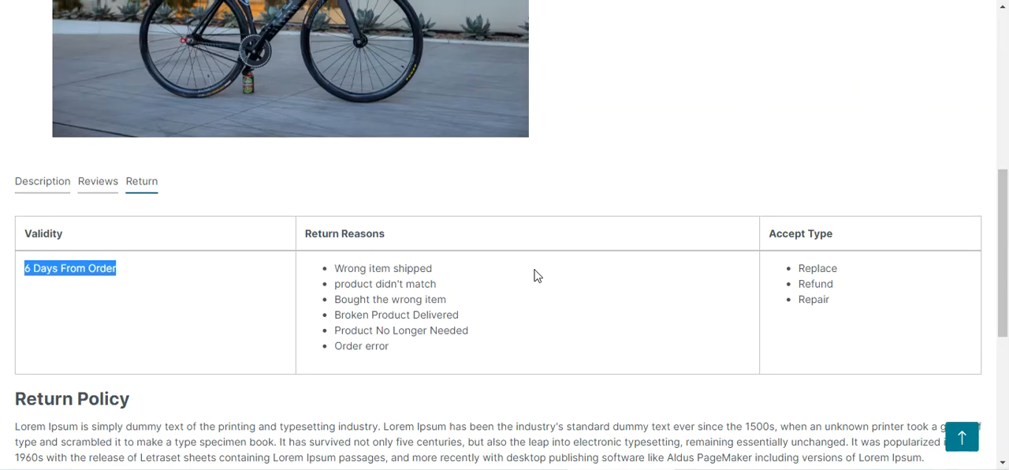
scroll(534, 269, "up", 4)
scroll(532, 243, "up", 1)
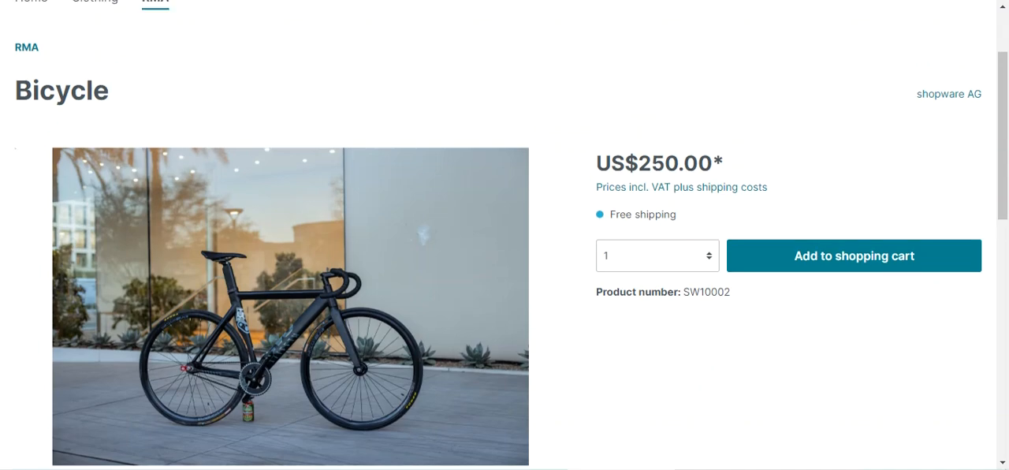
scroll(533, 236, "up", 2)
- Switch back to the RMA configuration, save it, and view the Bicycle product page on the storefront again
key("ctrl+Tab")
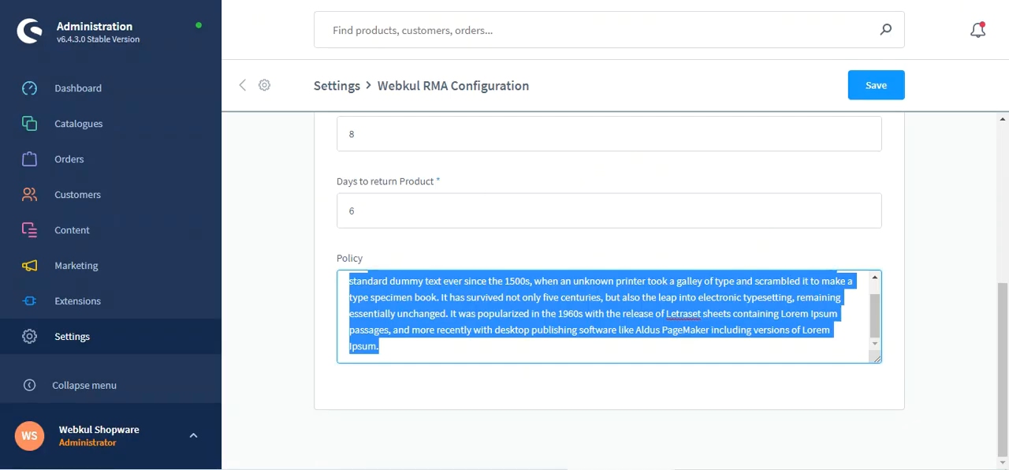
left_click(448, 350)
scroll(426, 351, "up", 2)
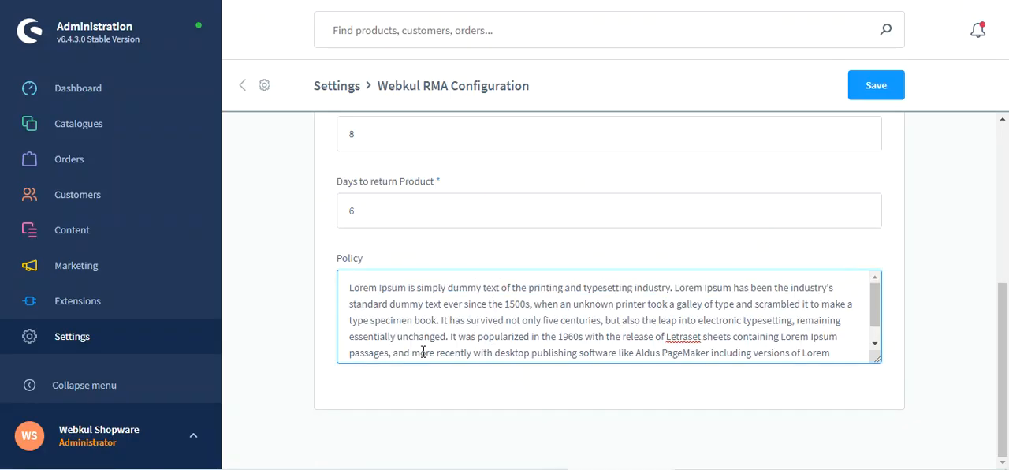
left_click(876, 86)
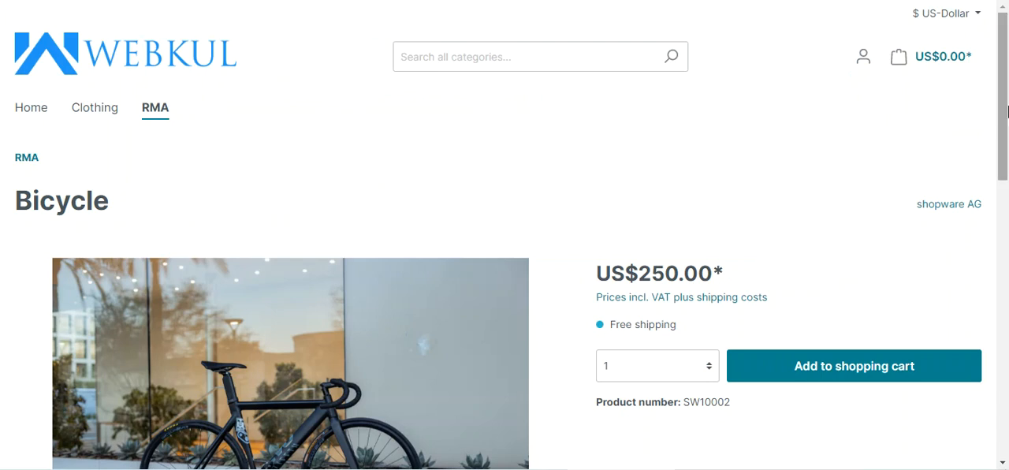
left_click_drag(1008, 96, 1007, 152)
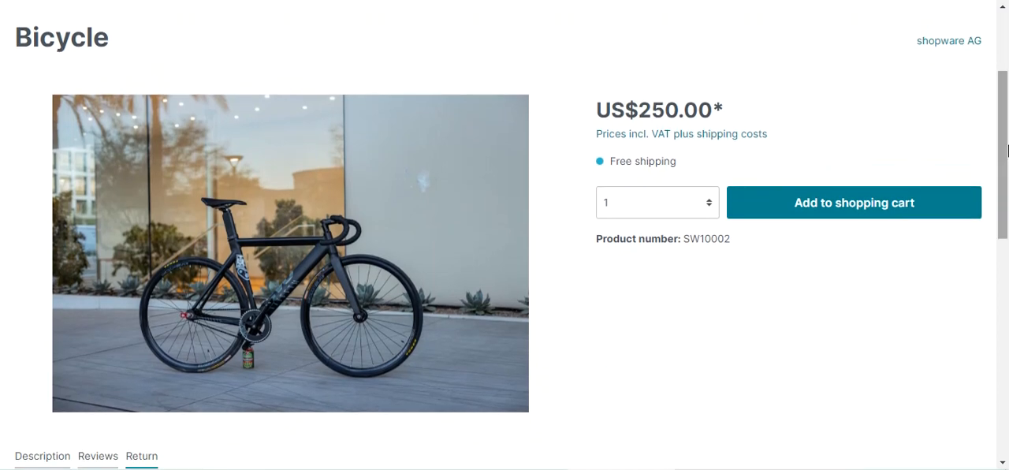